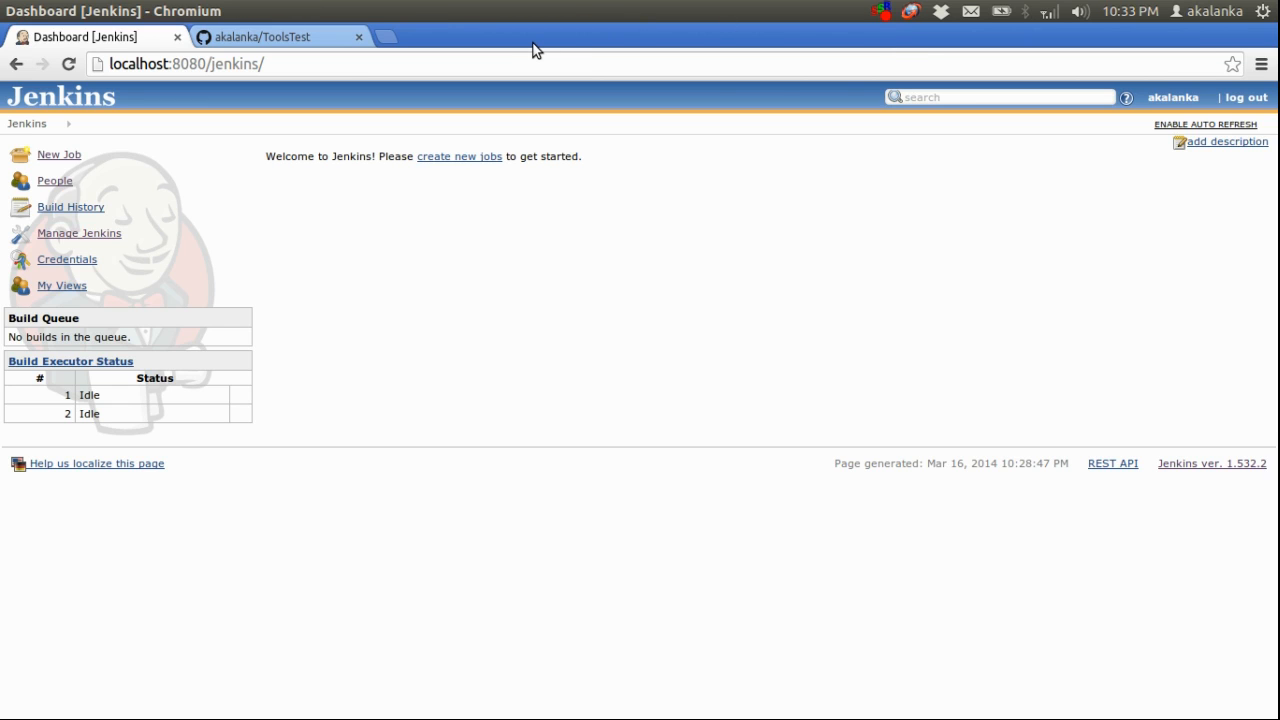
# View the ToolsTest repository page on GitHub, select its web address, and return to the Jenkins dashboard
pyautogui.click(258, 38)
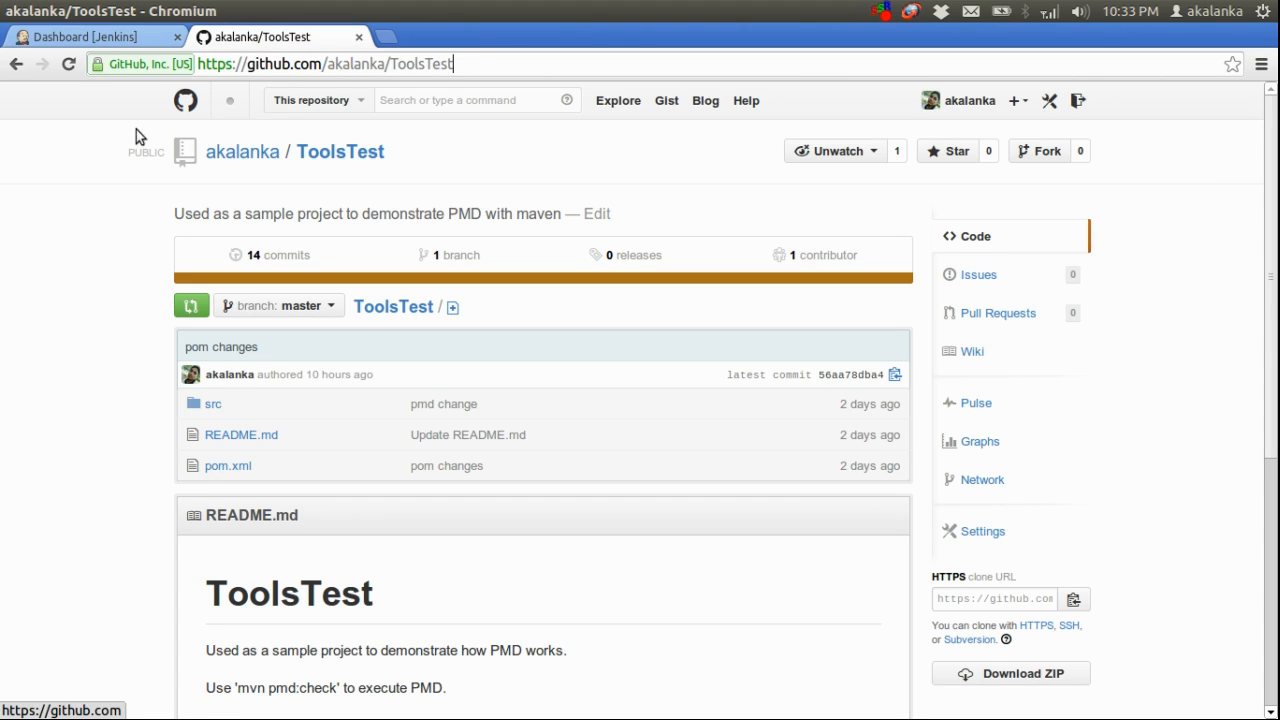
pyautogui.click(505, 66)
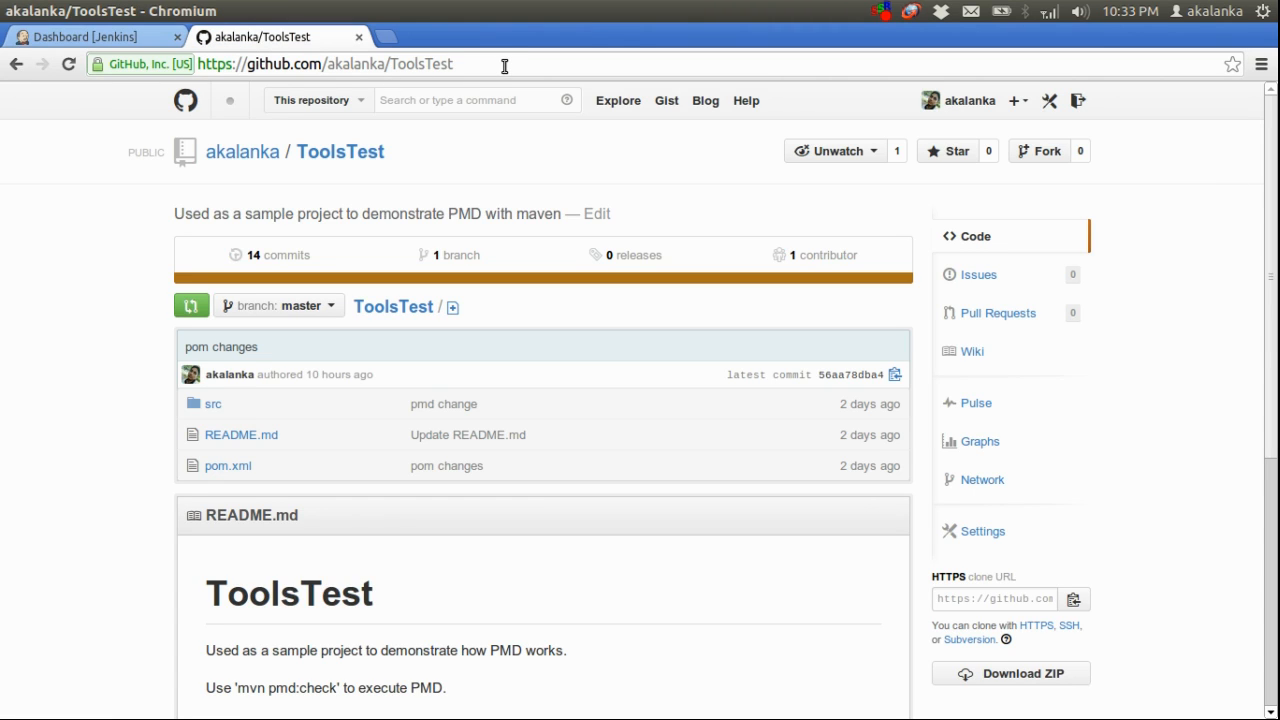
pyautogui.hotkey('ctrl', 'a')
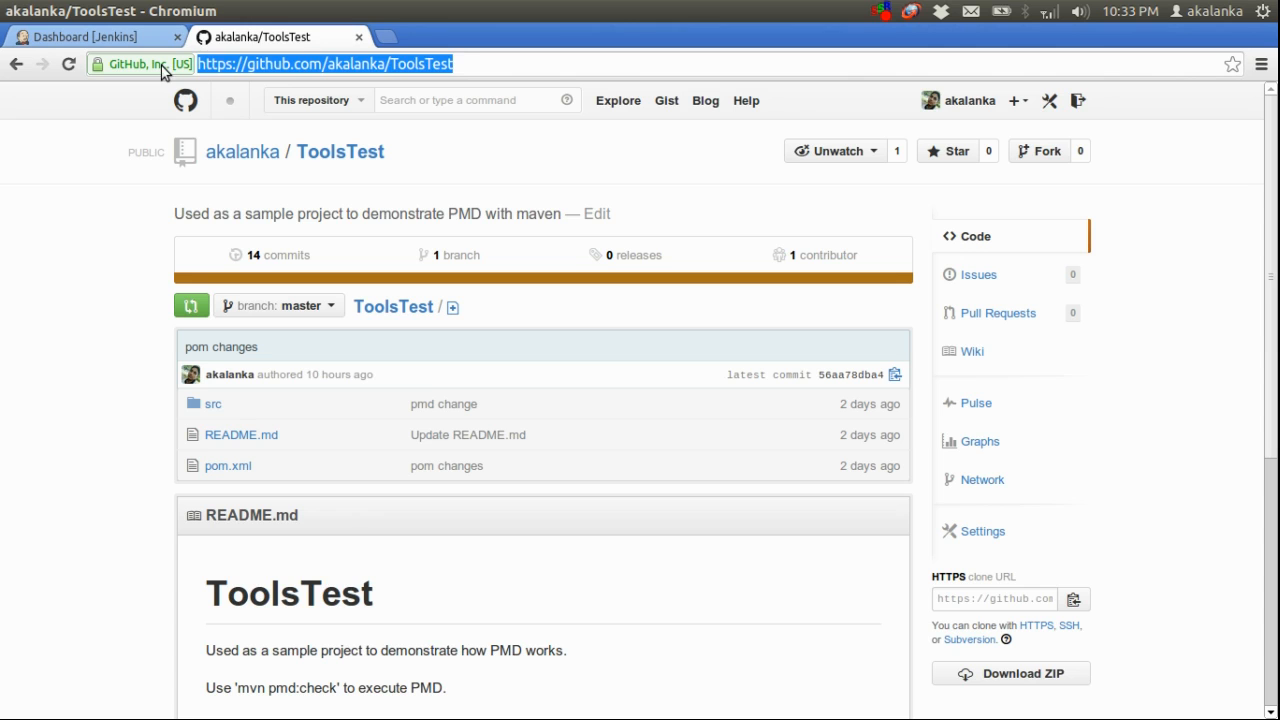
pyautogui.hotkey('ctrl', 'Tab')
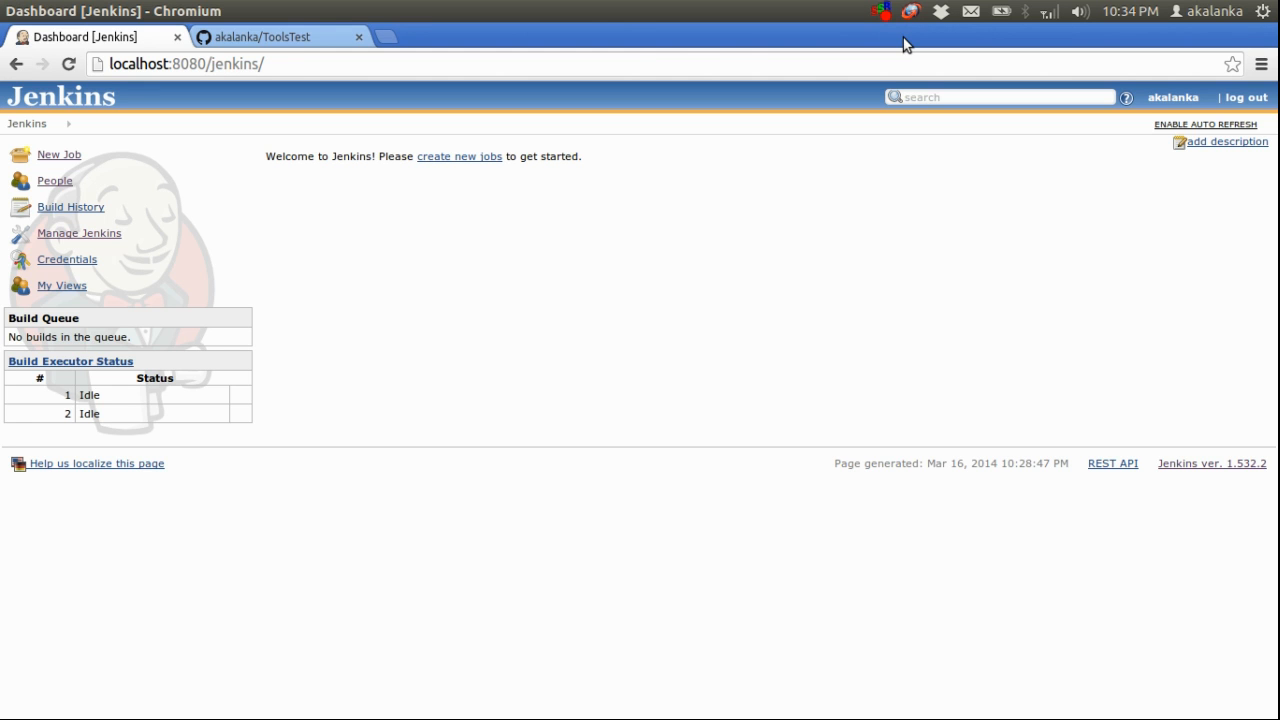
# Switch to IntelliJ IDEA and examine the ToolsTest pom.xml, highlighting the maven-pmd-plugin artifact and its check goal
pyautogui.hotkey('alt', 'Tab')
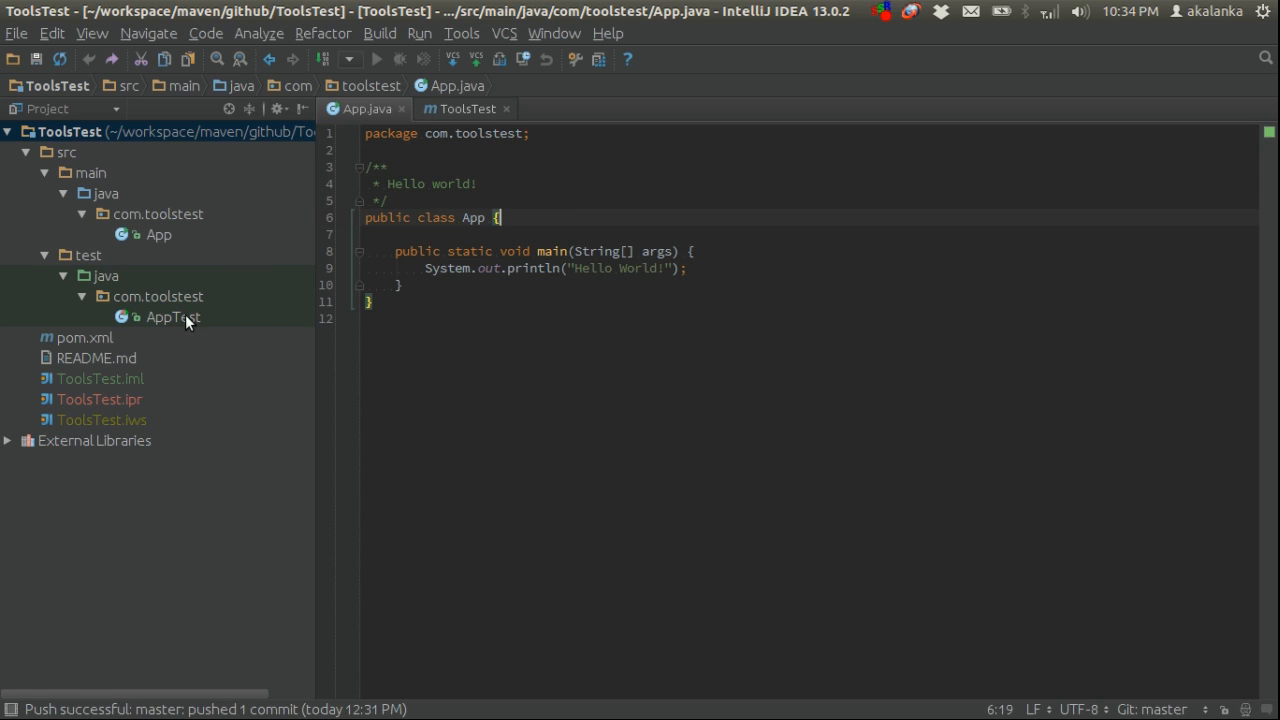
pyautogui.click(448, 112)
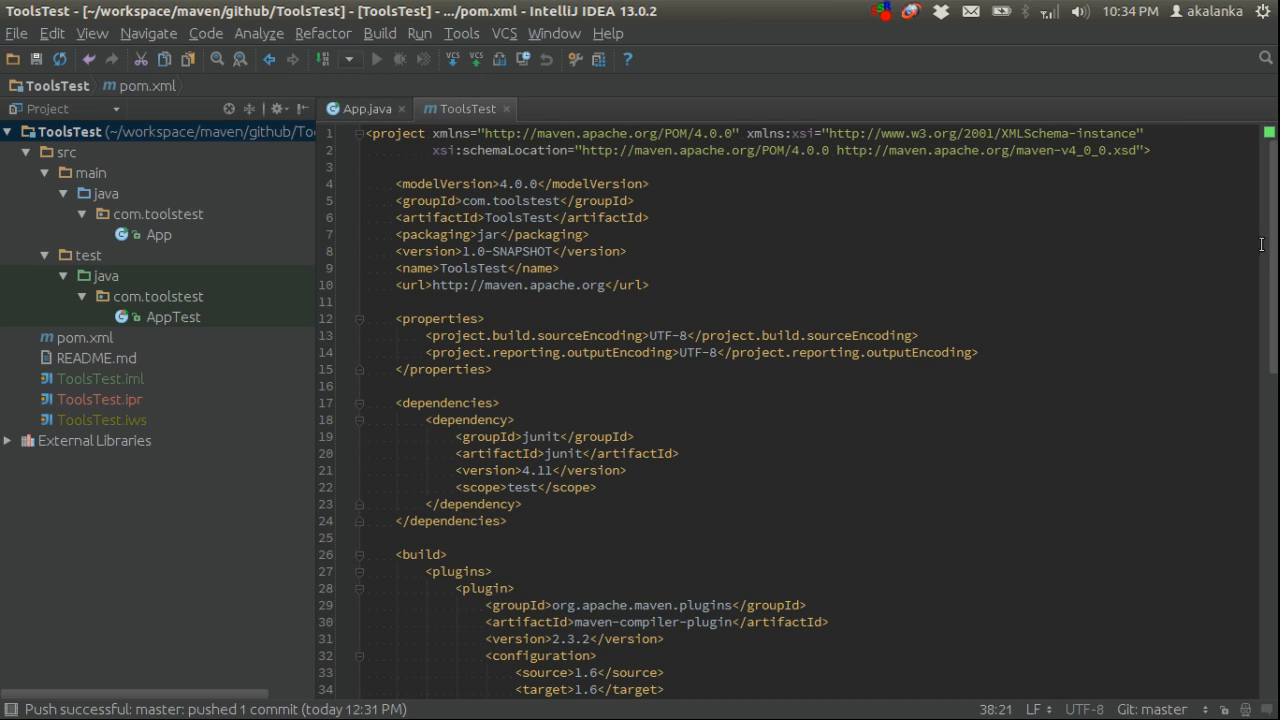
pyautogui.scroll(-1, 1240, 440)
pyautogui.scroll(-13, 1240, 440)
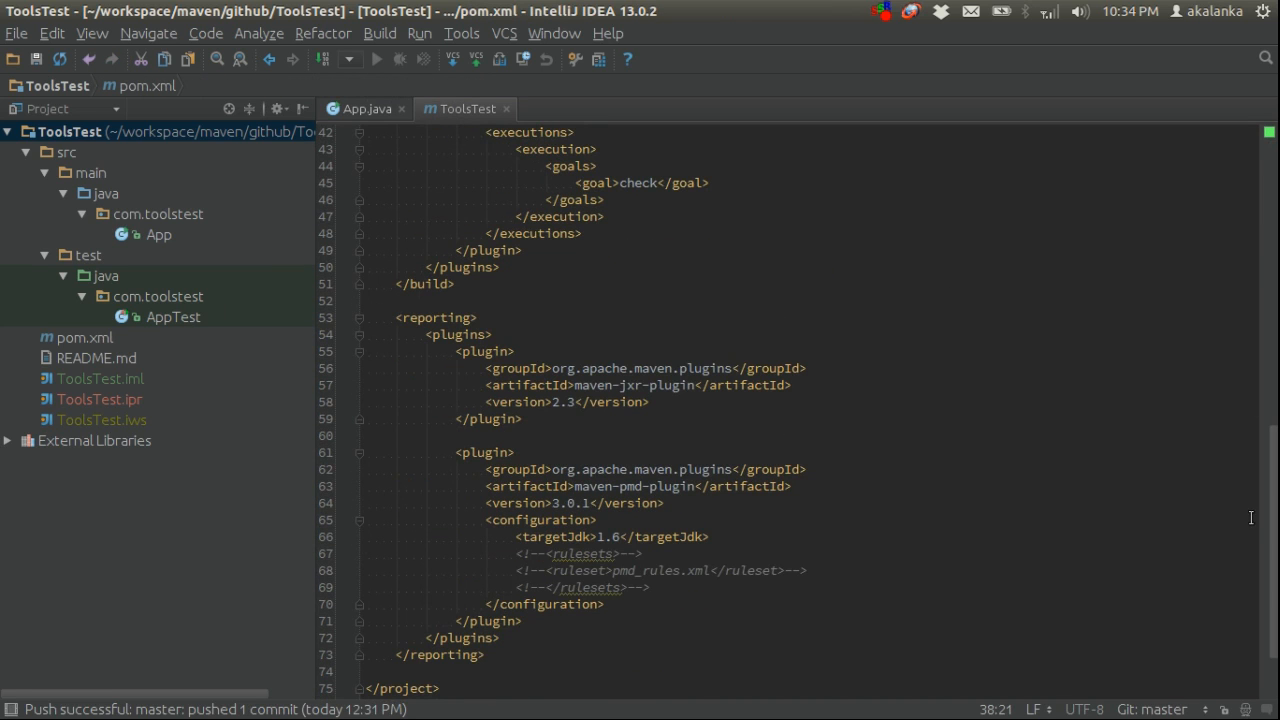
pyautogui.scroll(3, 1270, 530)
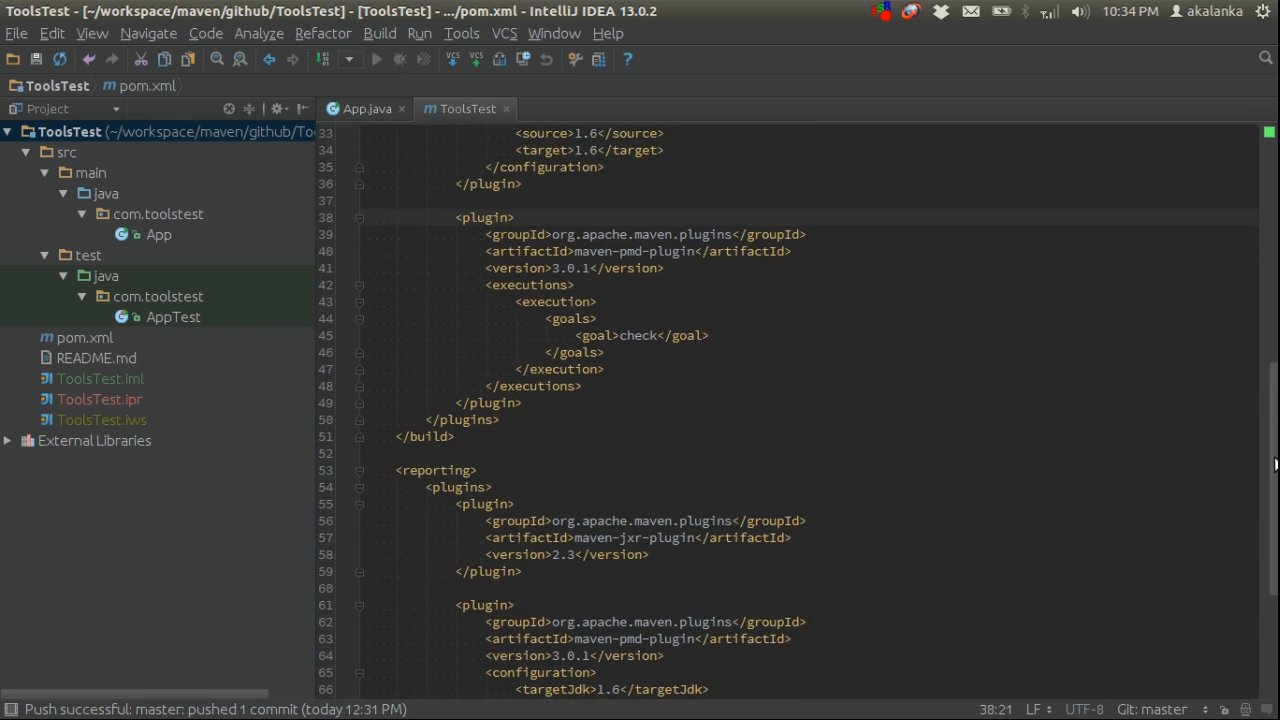
pyautogui.click(576, 251)
pyautogui.moveTo(614, 251); pyautogui.dragTo(696, 251)
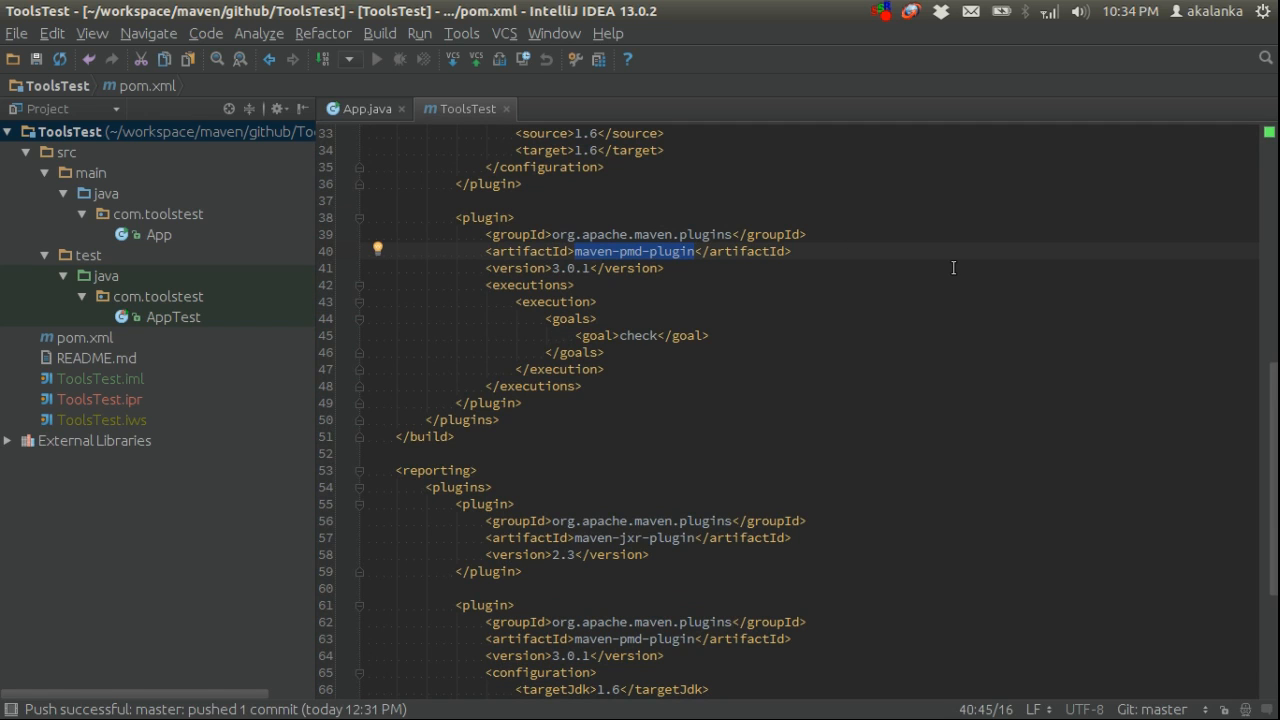
pyautogui.doubleClick(650, 337)
pyautogui.click(723, 336)
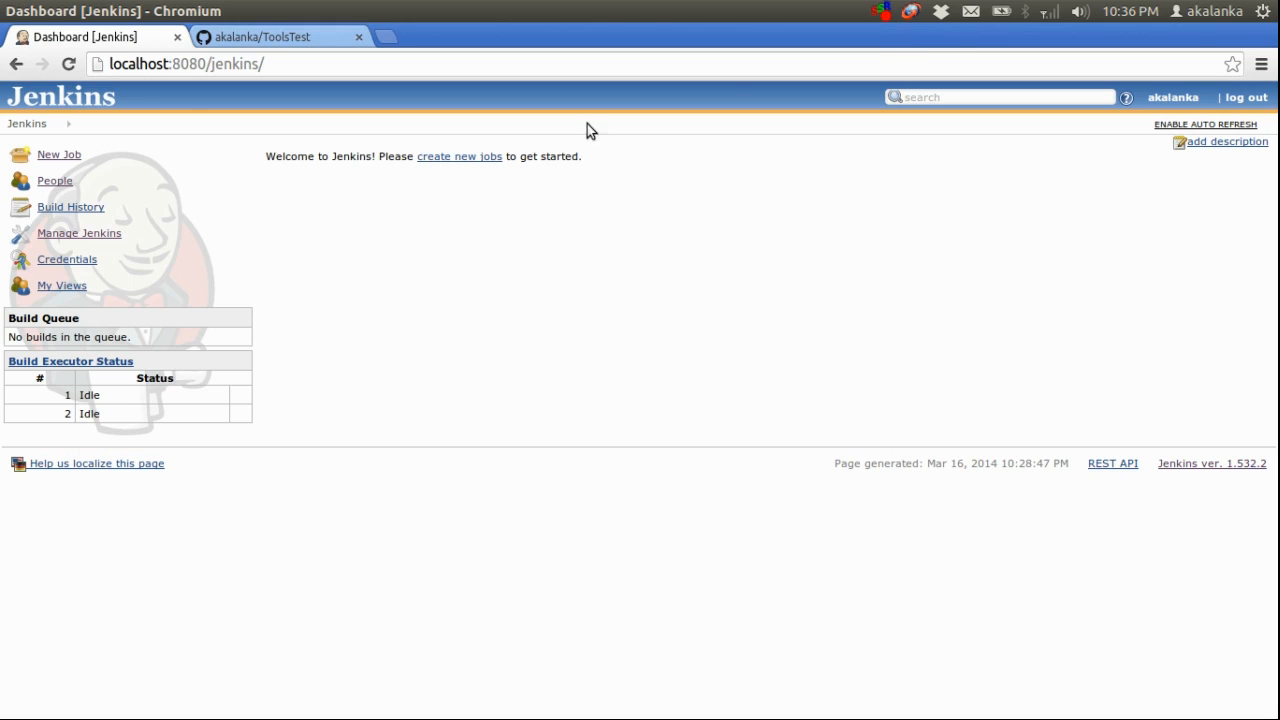
# Add a Maven installation named maven3 in the Jenkins system configuration, with automatic installation turned off
pyautogui.click(101, 234)
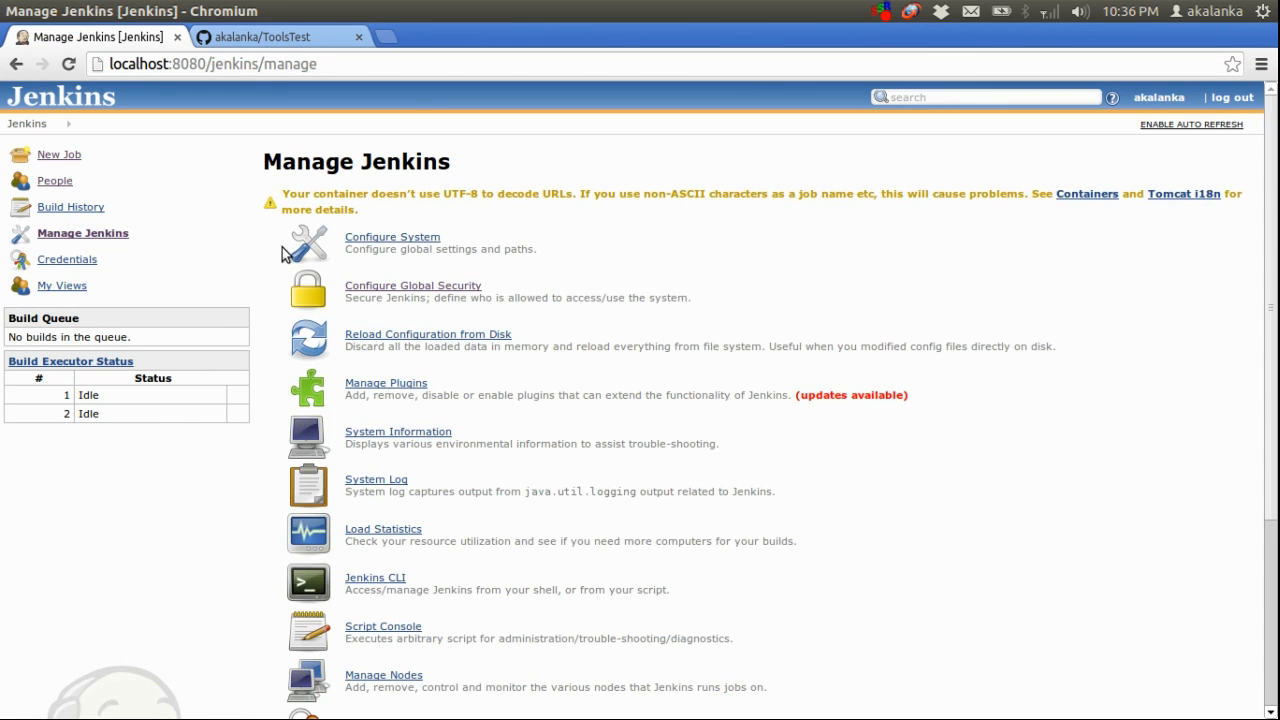
pyautogui.click(409, 246)
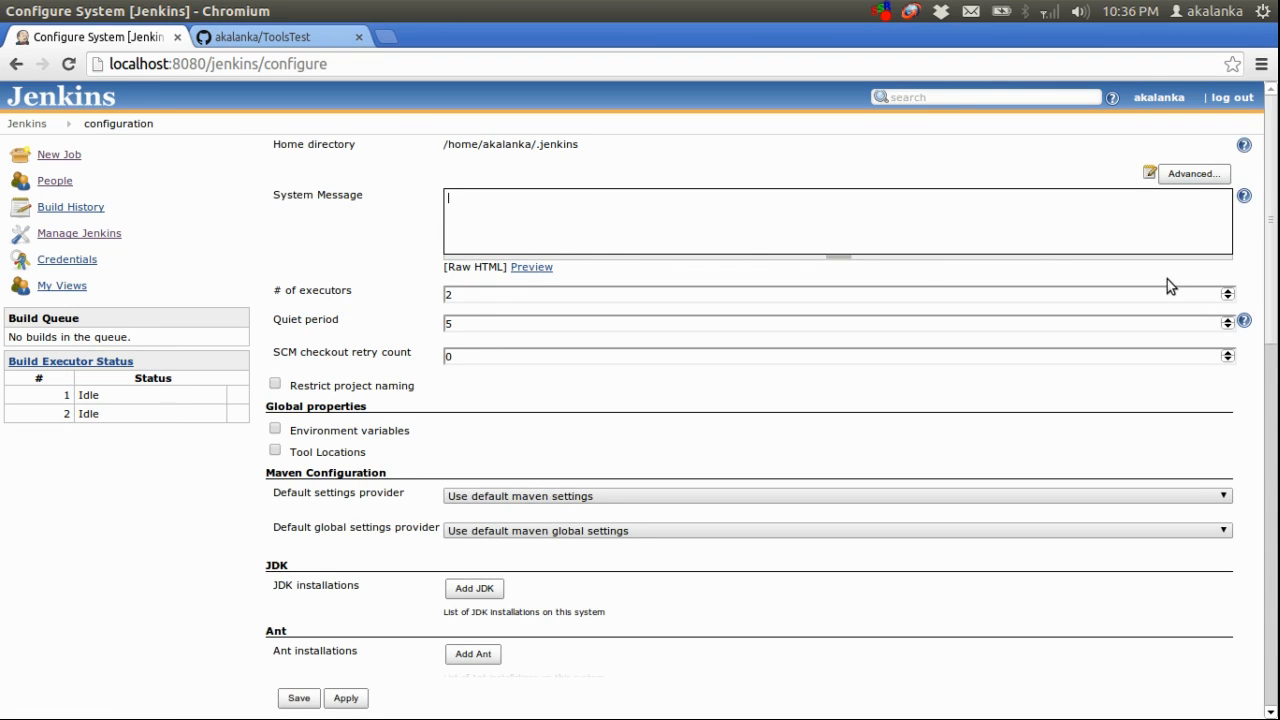
pyautogui.moveTo(1270, 228); pyautogui.dragTo(1268, 379)
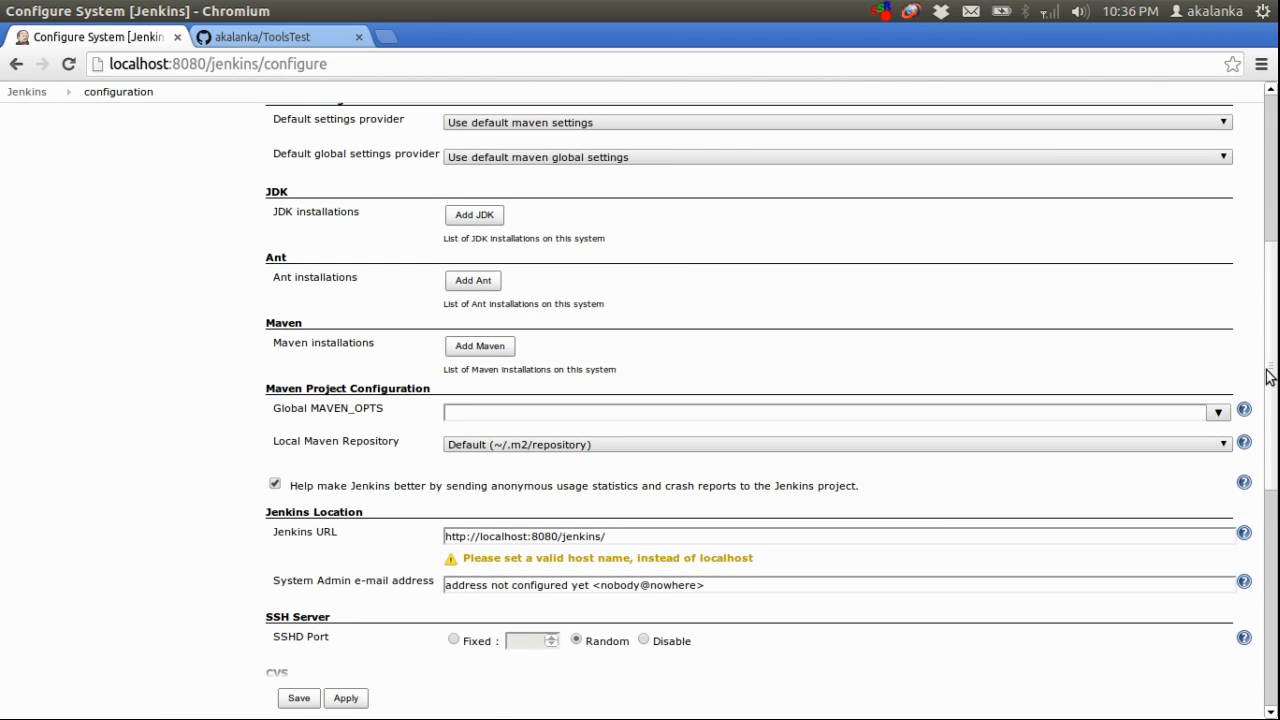
pyautogui.click(466, 347)
pyautogui.click(541, 363)
pyautogui.write('mave')
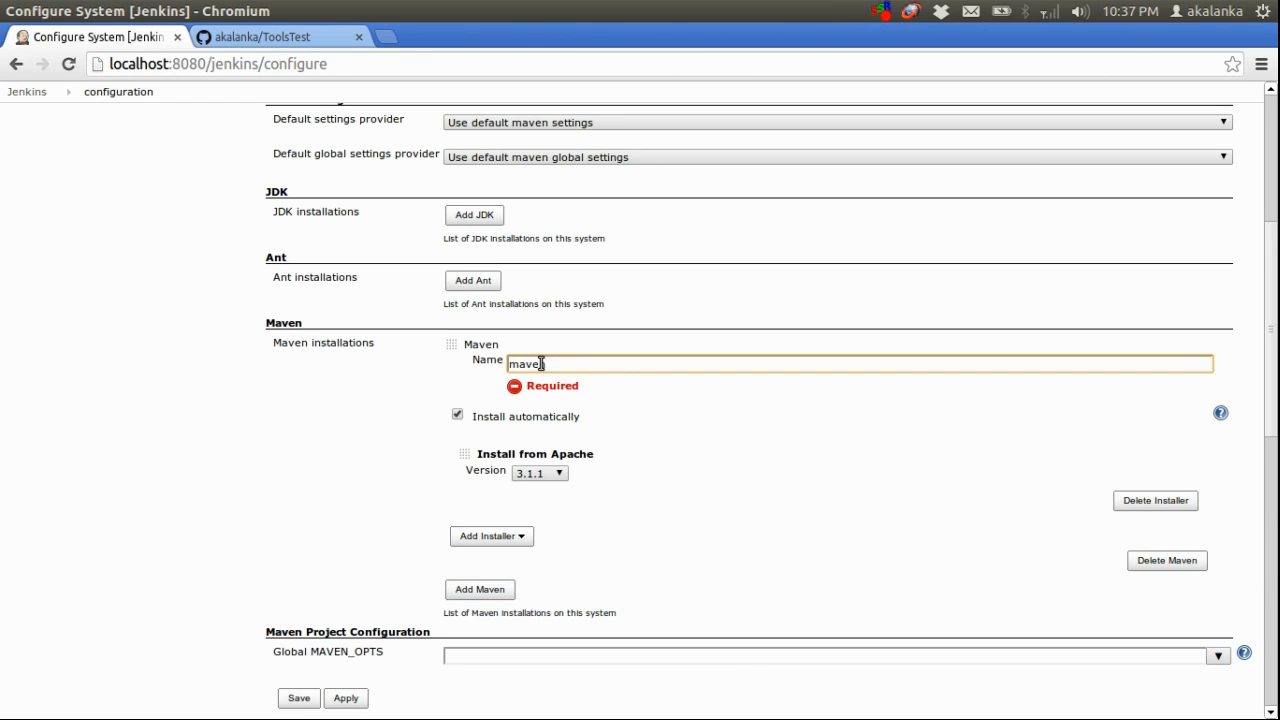
pyautogui.write('n3')
pyautogui.click(457, 418)
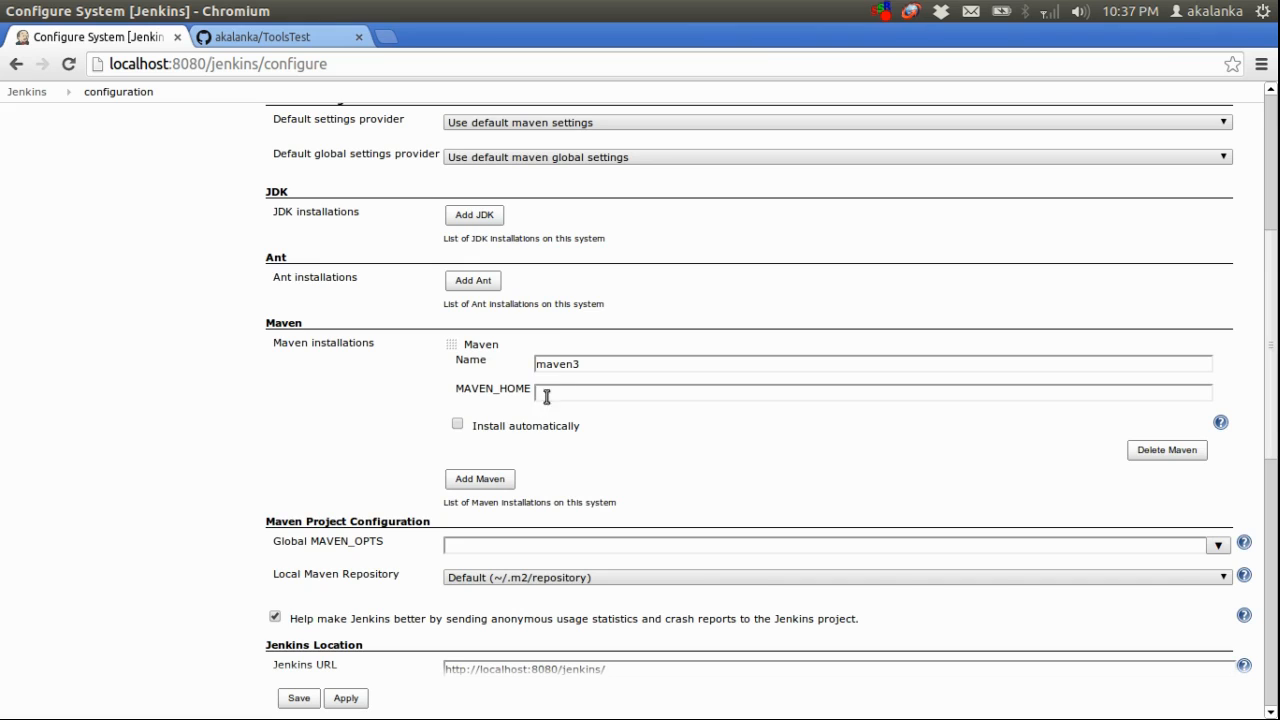
# Set MAVEN_HOME to the apache-maven-3.0.4 folder path copied from the file manager, and save the system configuration
pyautogui.click(566, 388)
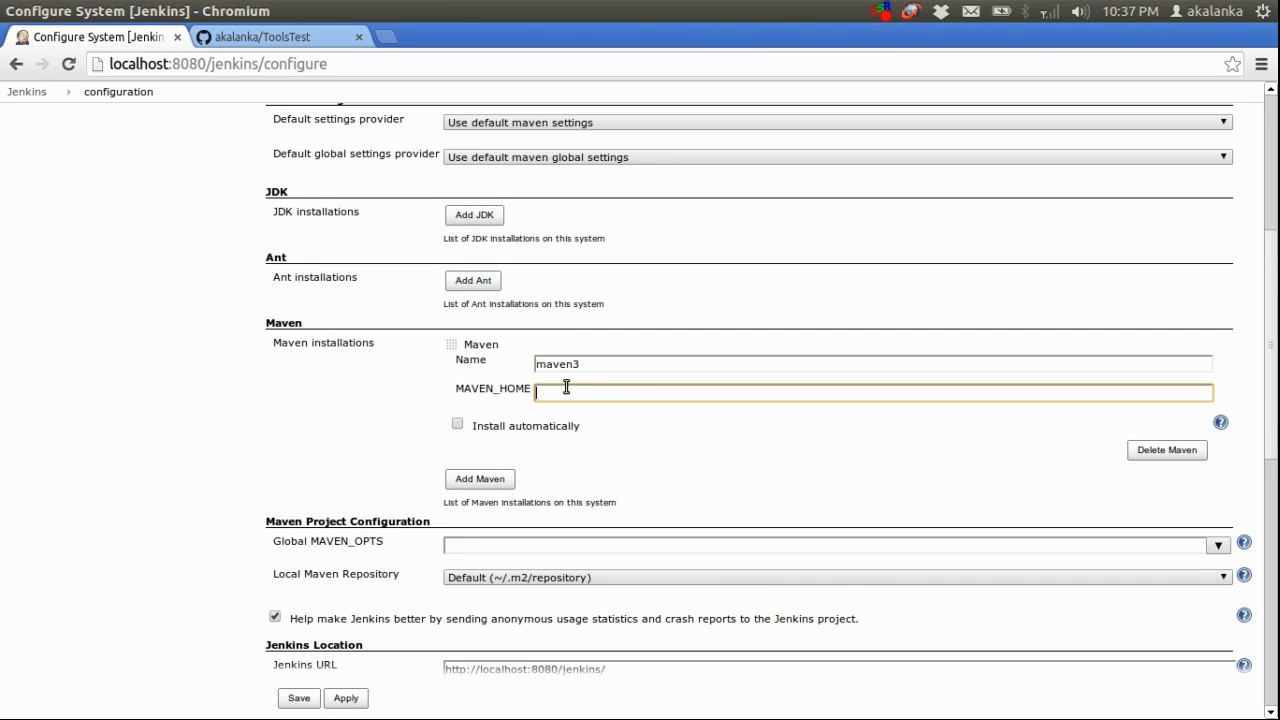
pyautogui.hotkey('alt', 'Tab')
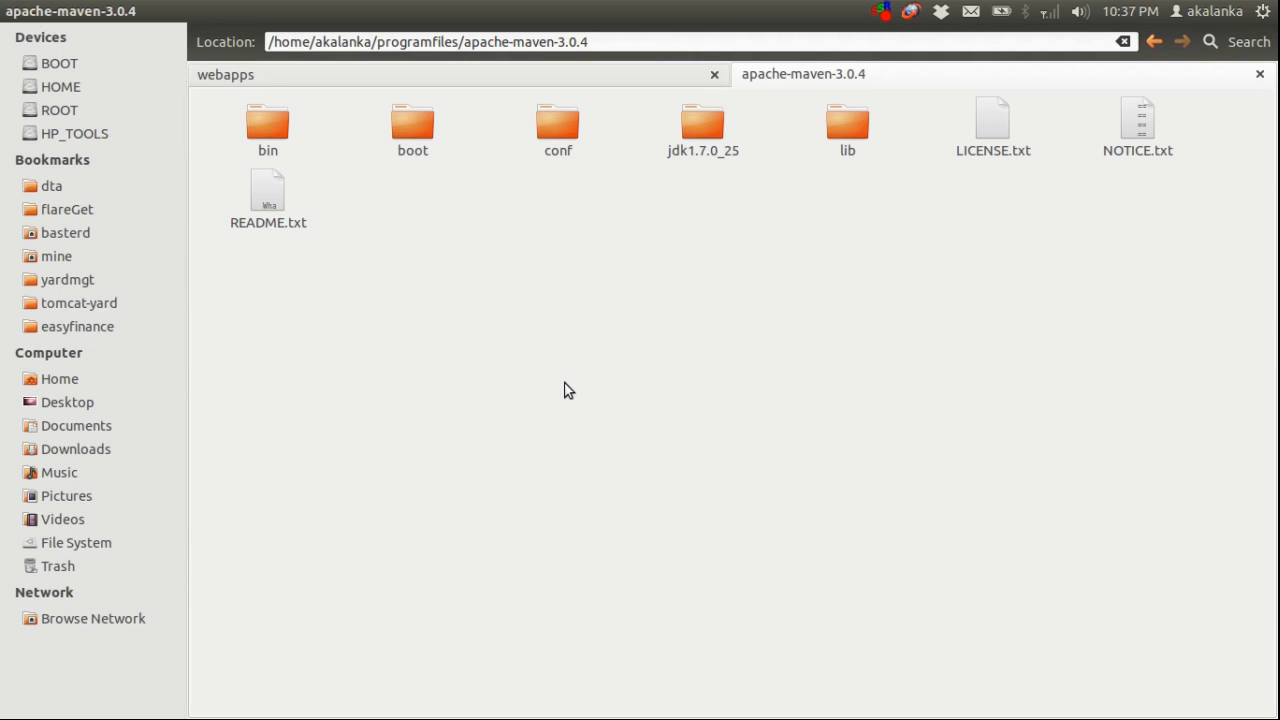
pyautogui.click(670, 39)
pyautogui.hotkey('ctrl', 'a')
pyautogui.hotkey('ctrl', 'c')
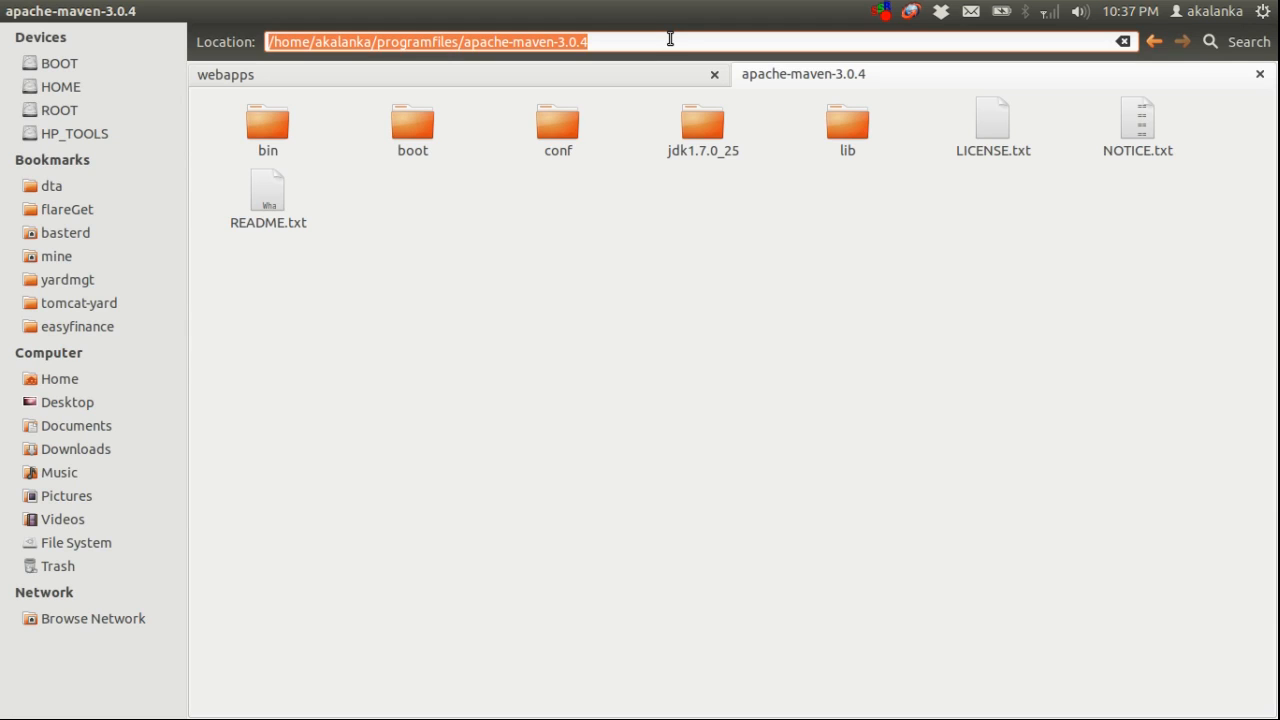
pyautogui.hotkey('alt', 'Tab')
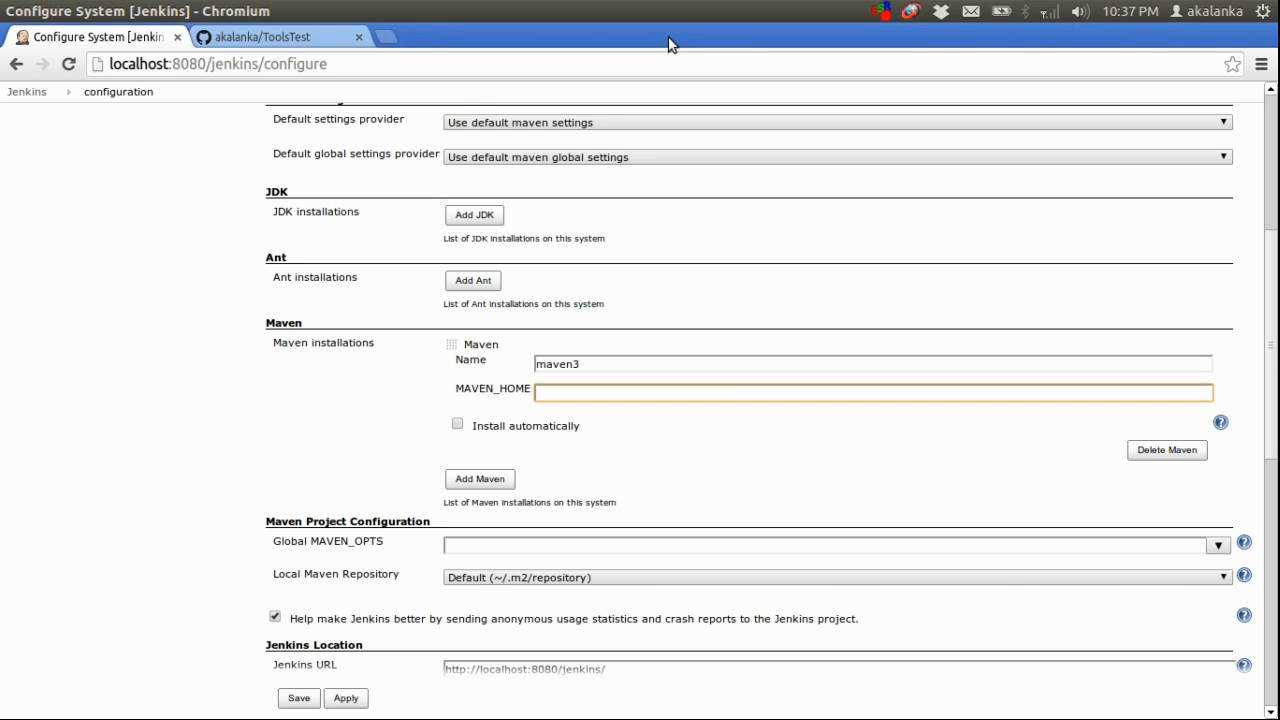
pyautogui.hotkey('ctrl', 'v')
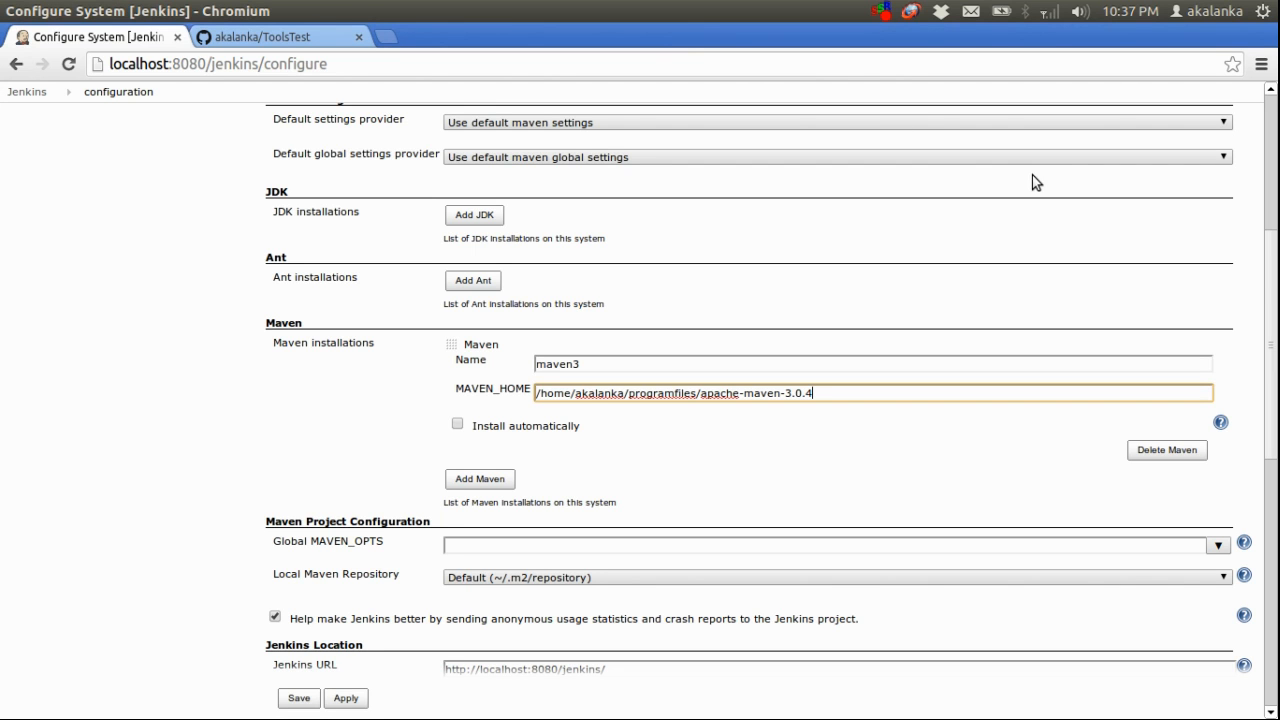
pyautogui.moveTo(1272, 290); pyautogui.dragTo(1272, 521)
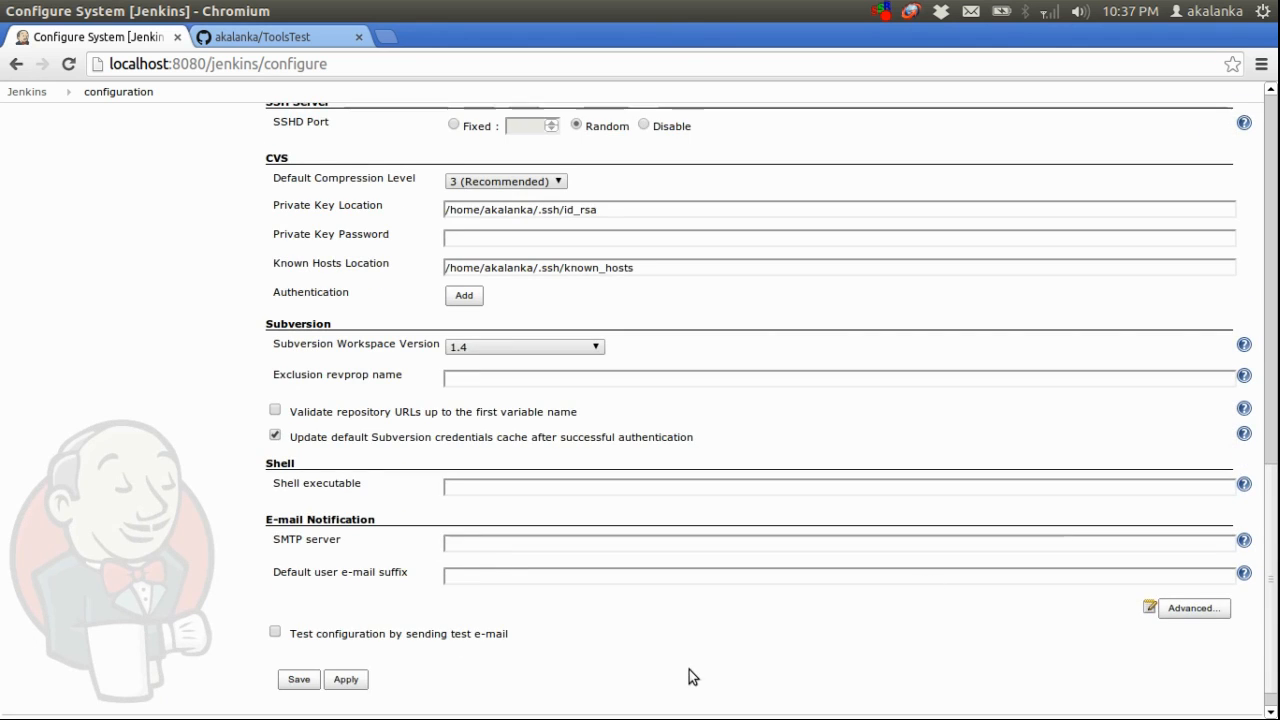
pyautogui.click(298, 680)
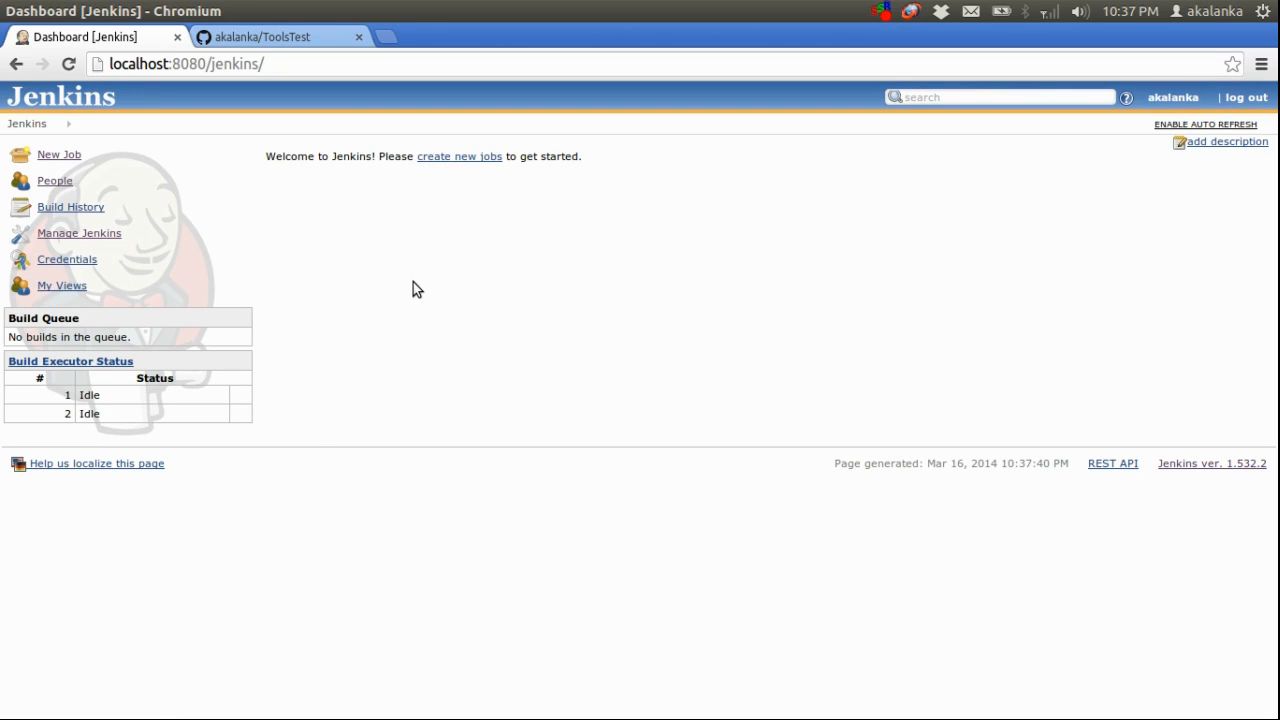
# Create a new free-style software project job named pmd
pyautogui.click(45, 158)
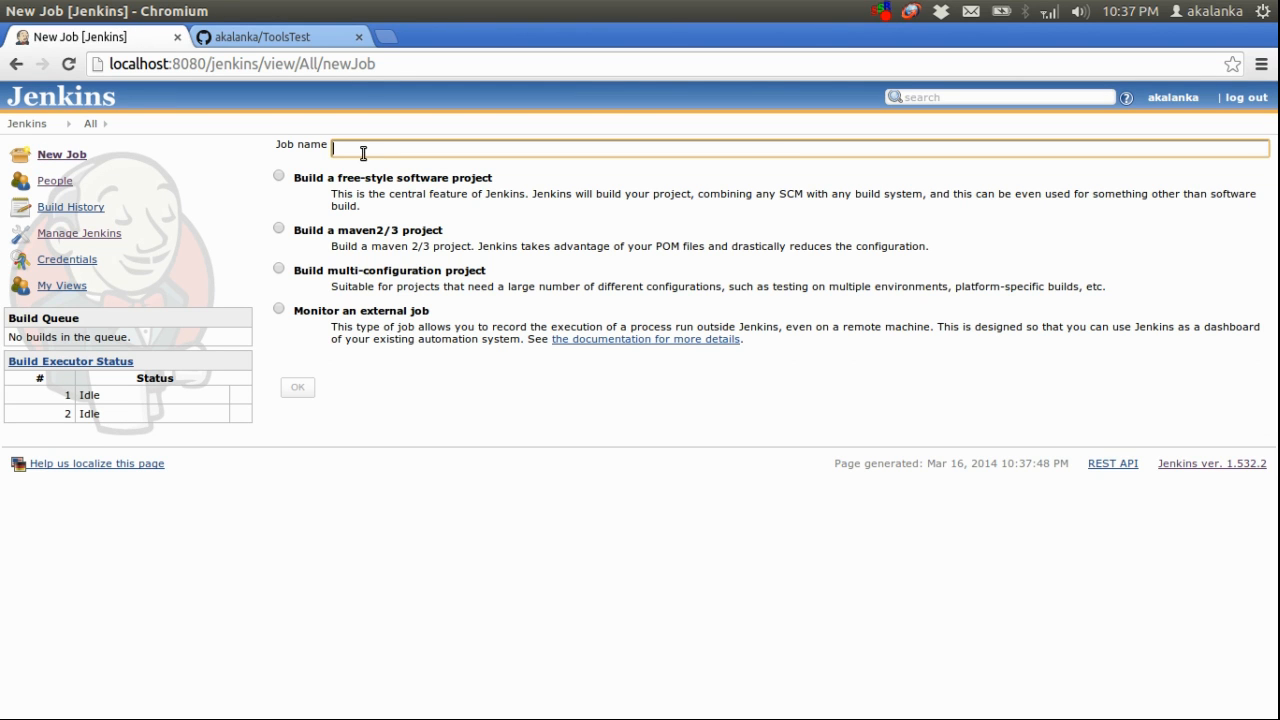
pyautogui.write('pmd')
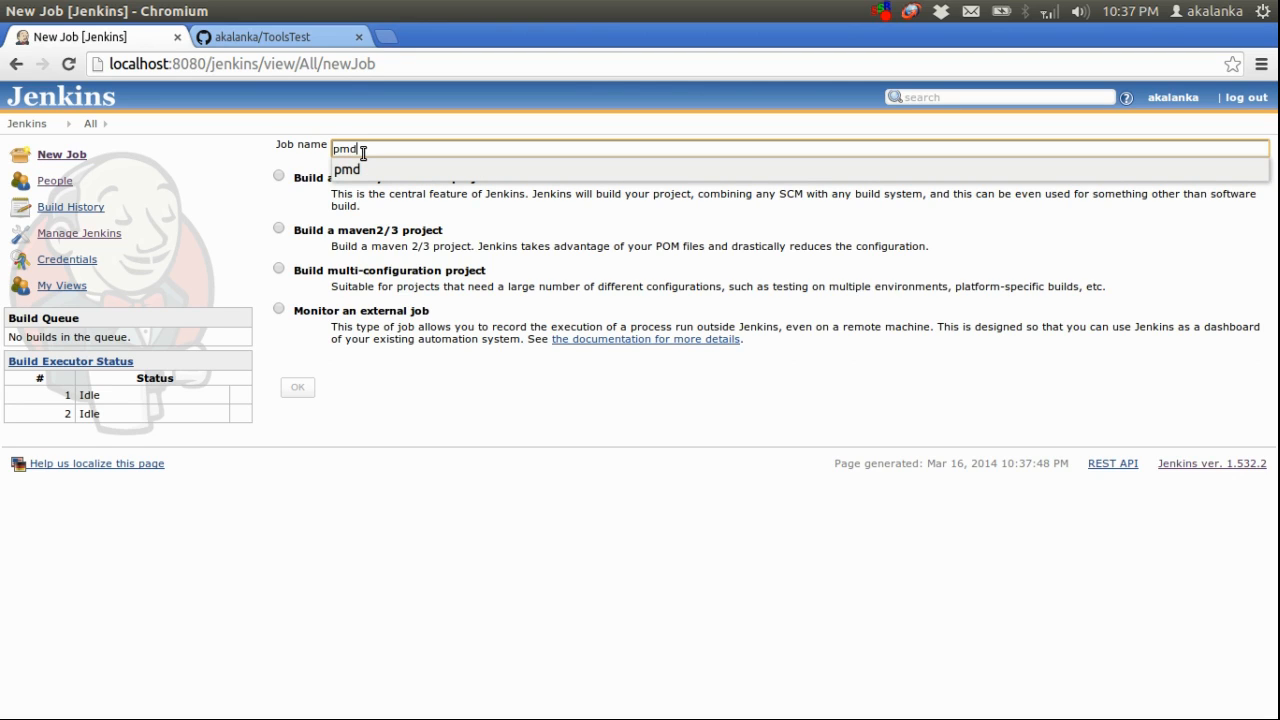
pyautogui.click(280, 177)
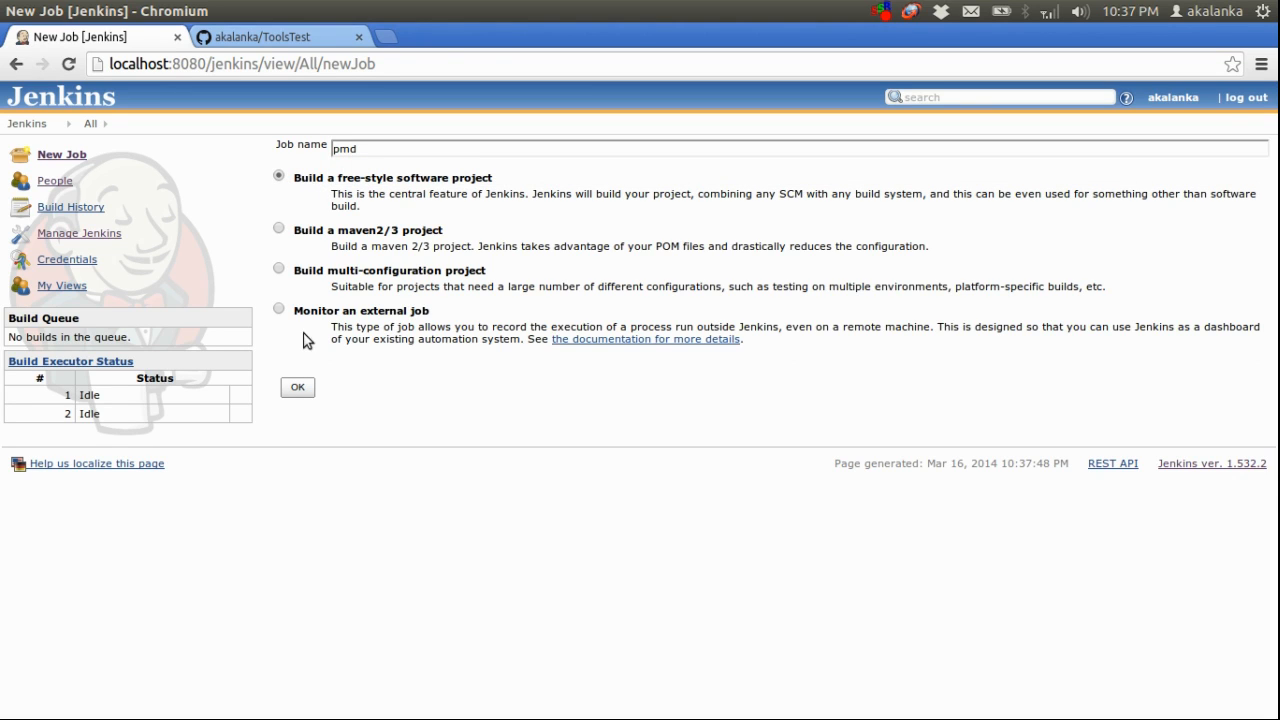
pyautogui.click(297, 385)
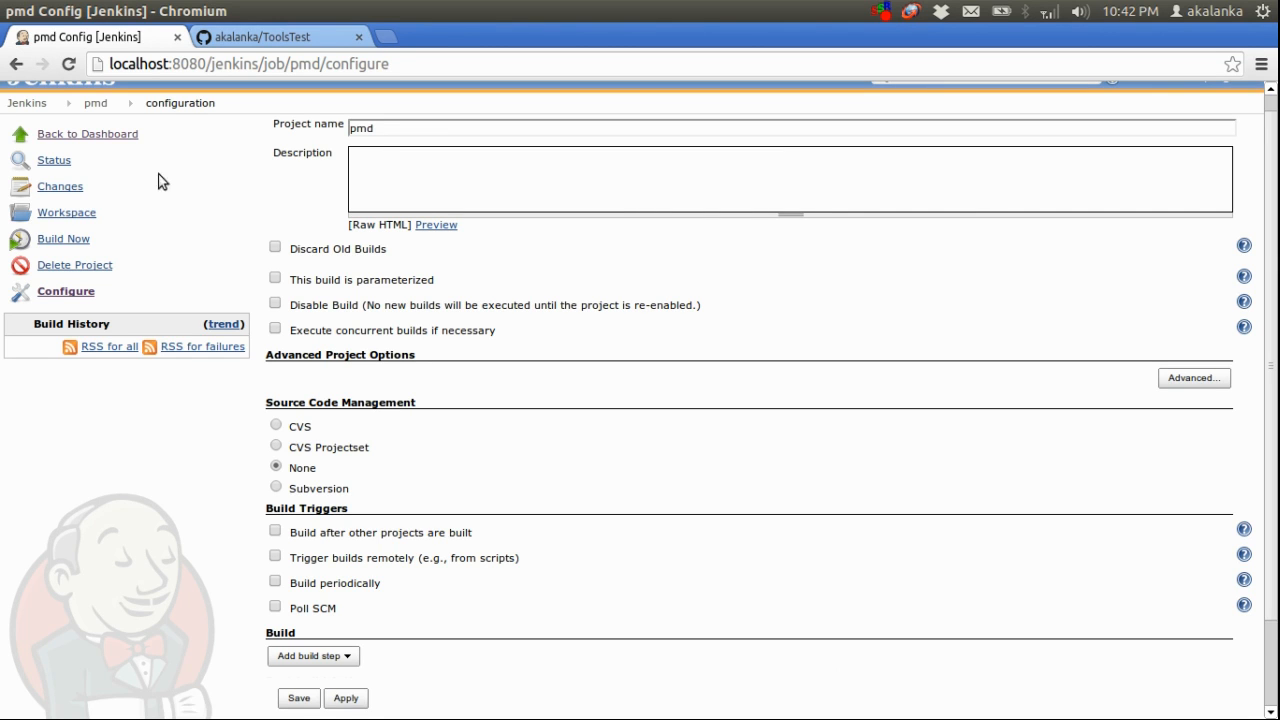
# Filter the available Jenkins plugins for "git", select Git Plugin, and download it for installation after restart
pyautogui.click(27, 103)
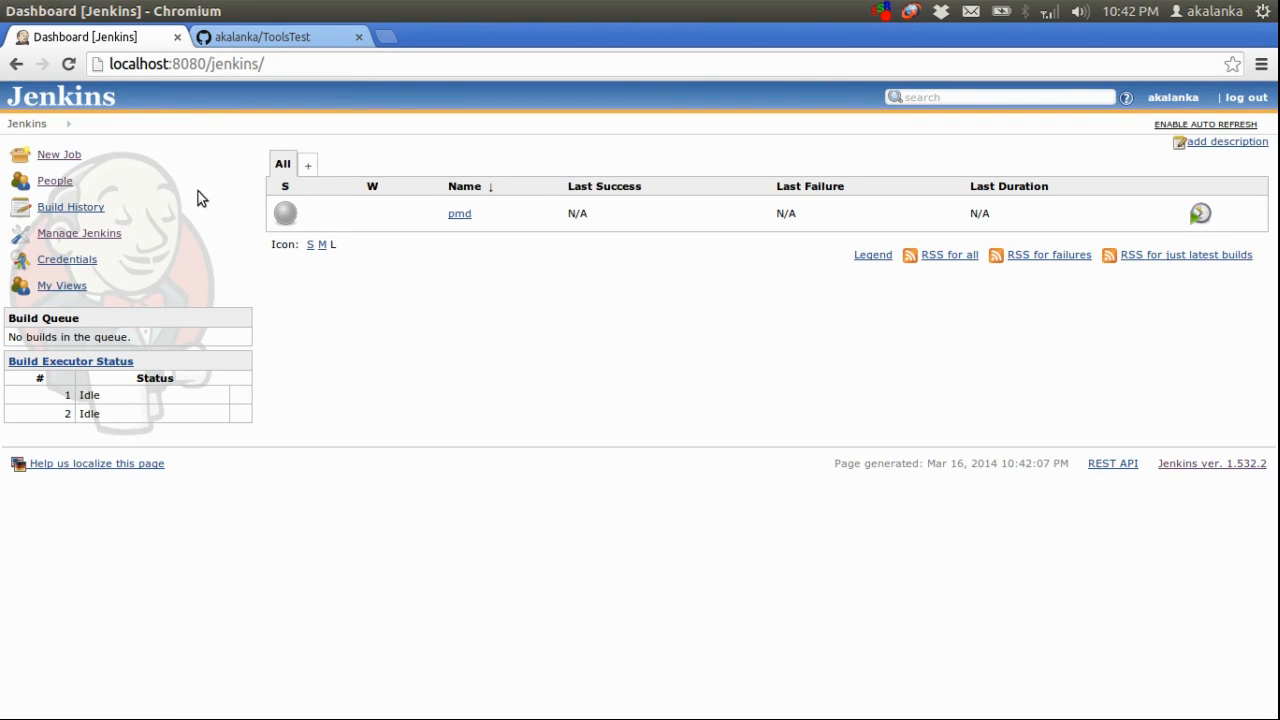
pyautogui.click(96, 240)
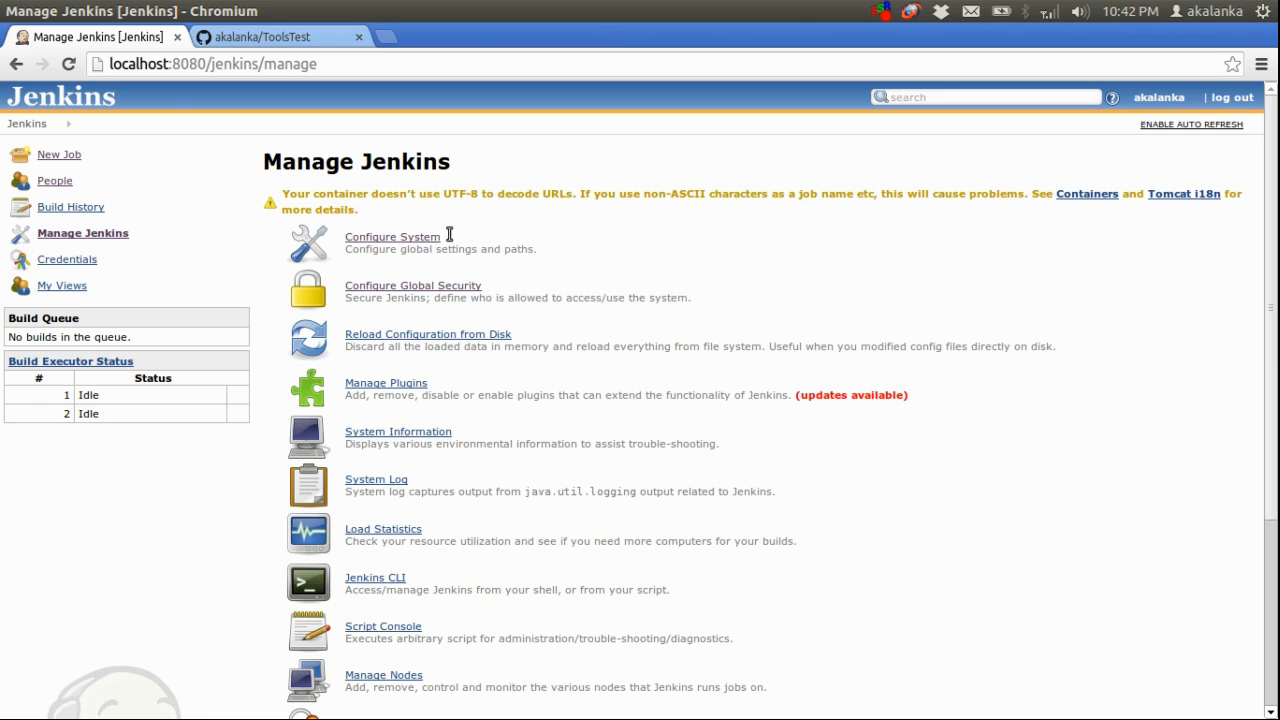
pyautogui.click(398, 389)
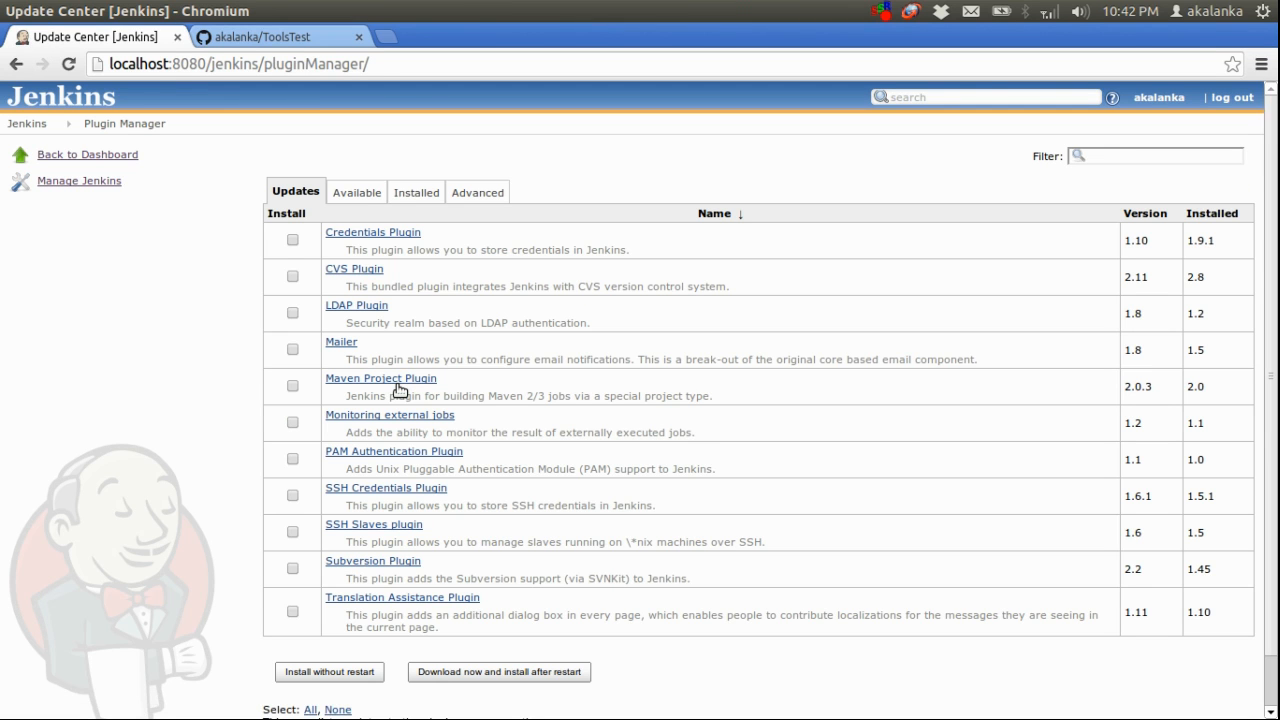
pyautogui.click(356, 194)
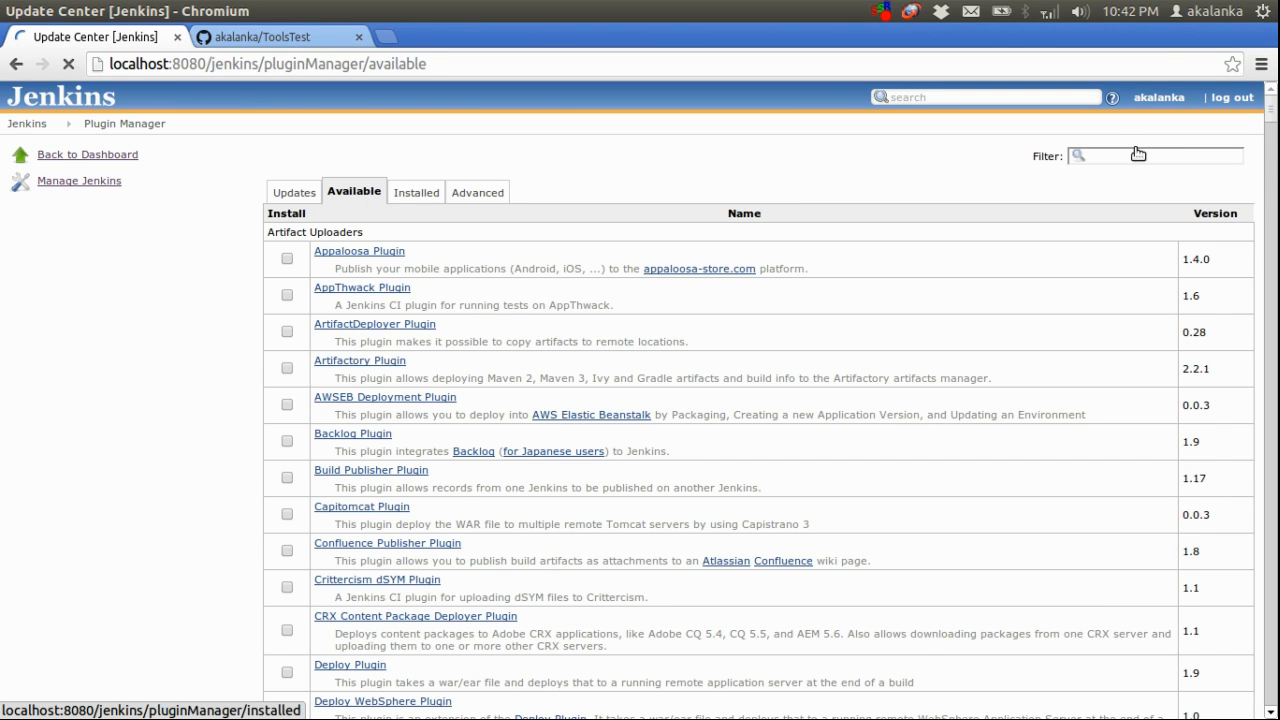
pyautogui.click(1143, 155)
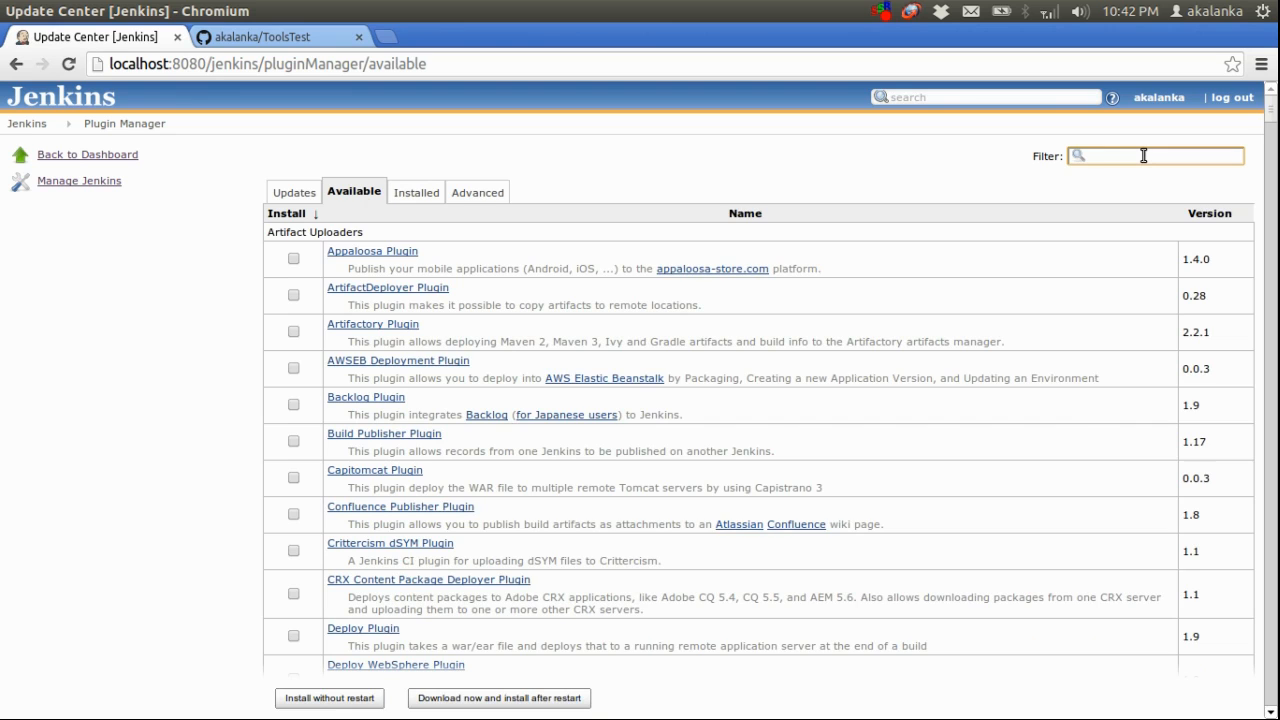
pyautogui.write('git')
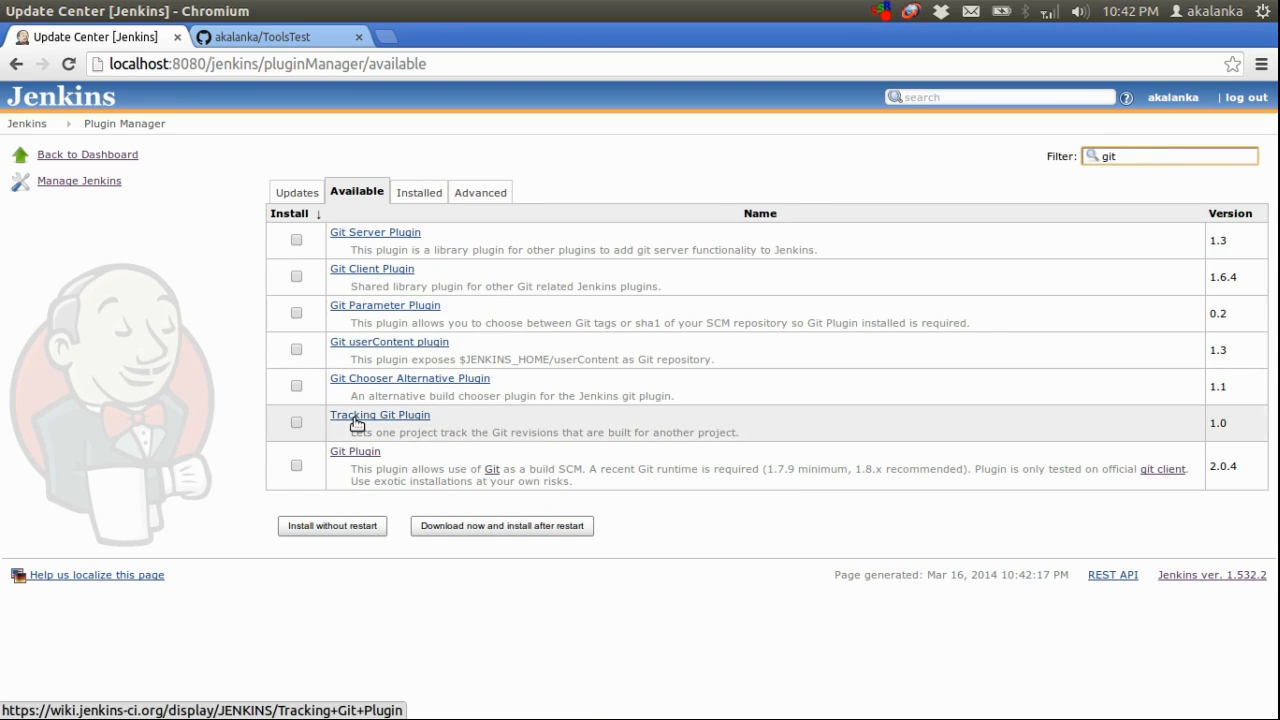
pyautogui.click(297, 466)
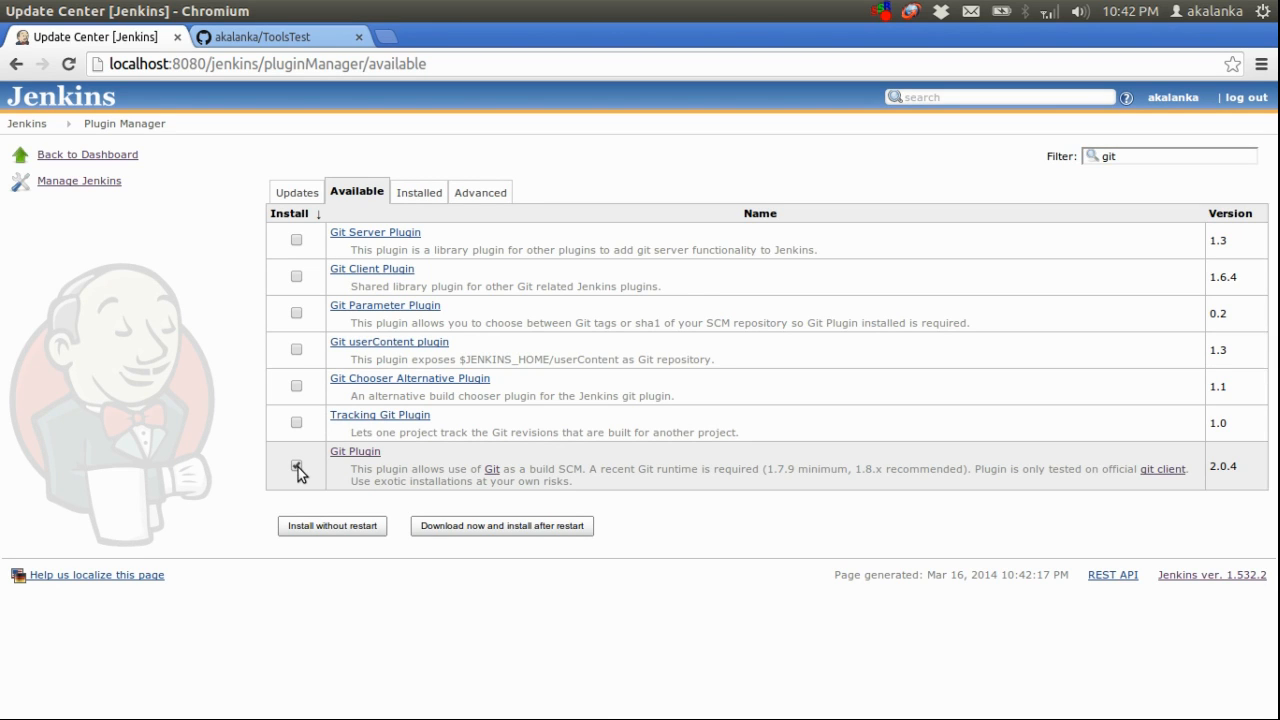
pyautogui.click(510, 527)
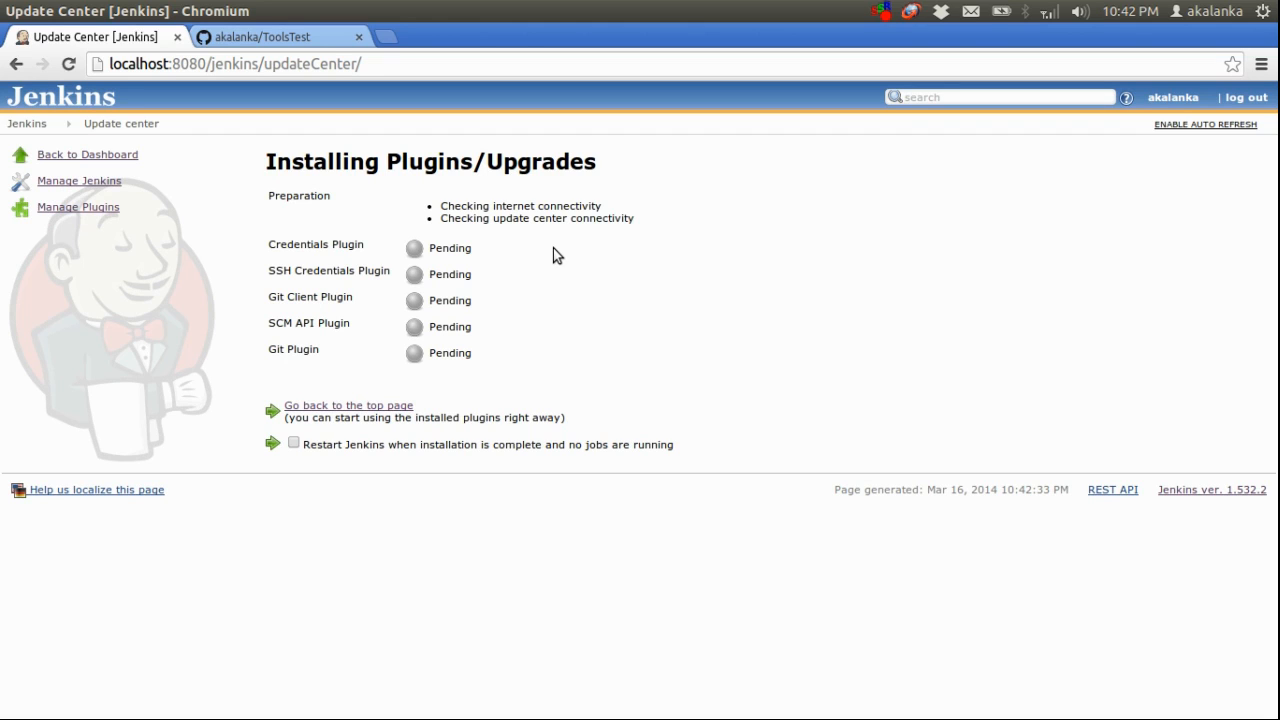
pyautogui.moveTo(431, 250); pyautogui.dragTo(576, 254)
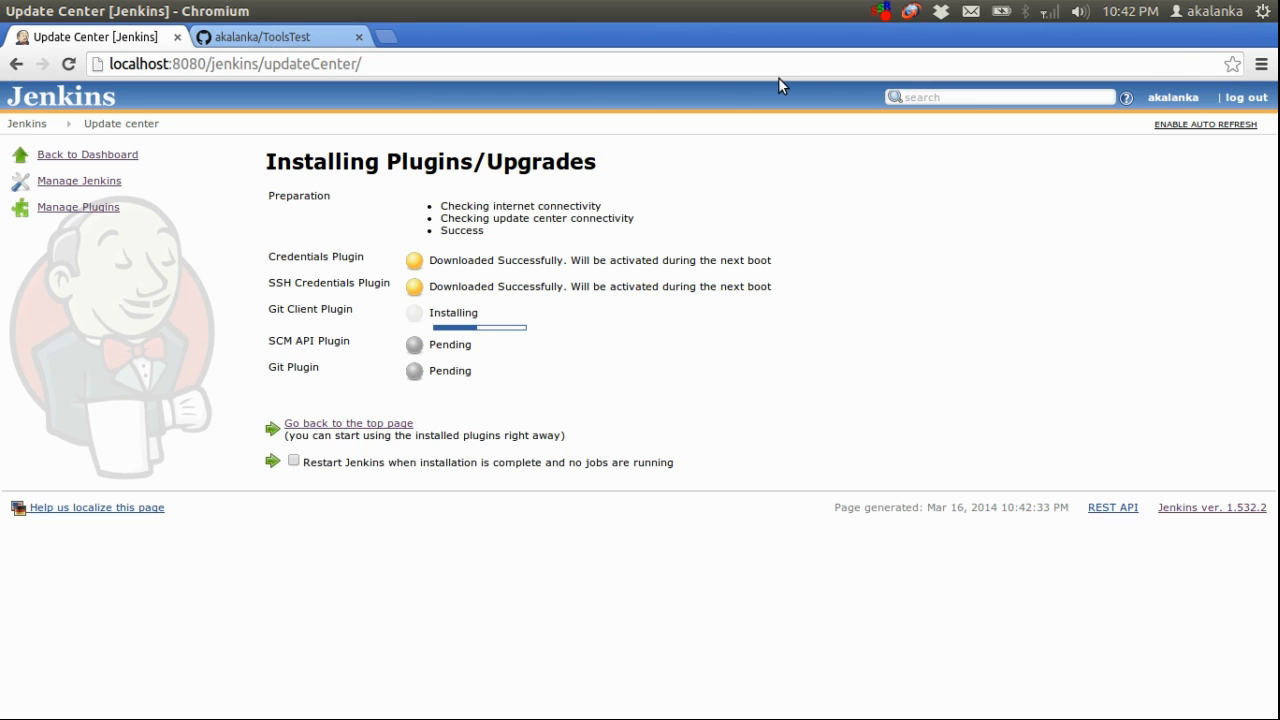
pyautogui.click(884, 18)
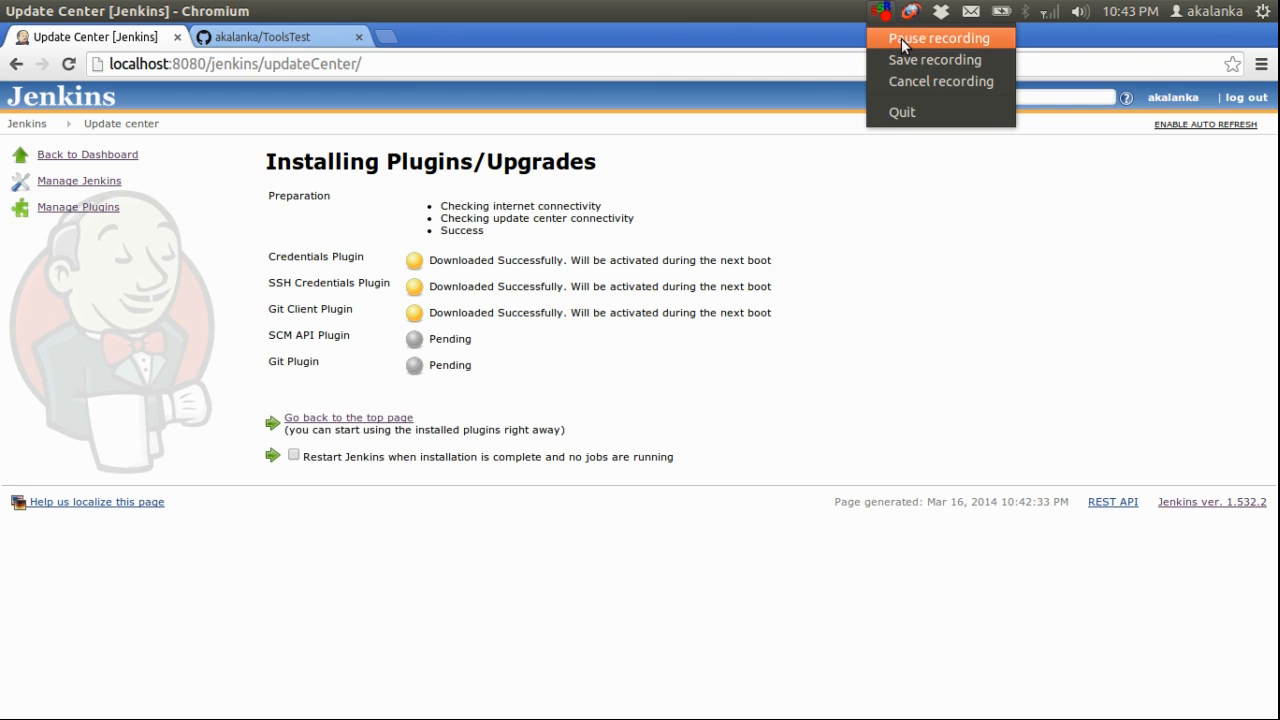
pyautogui.click(901, 38)
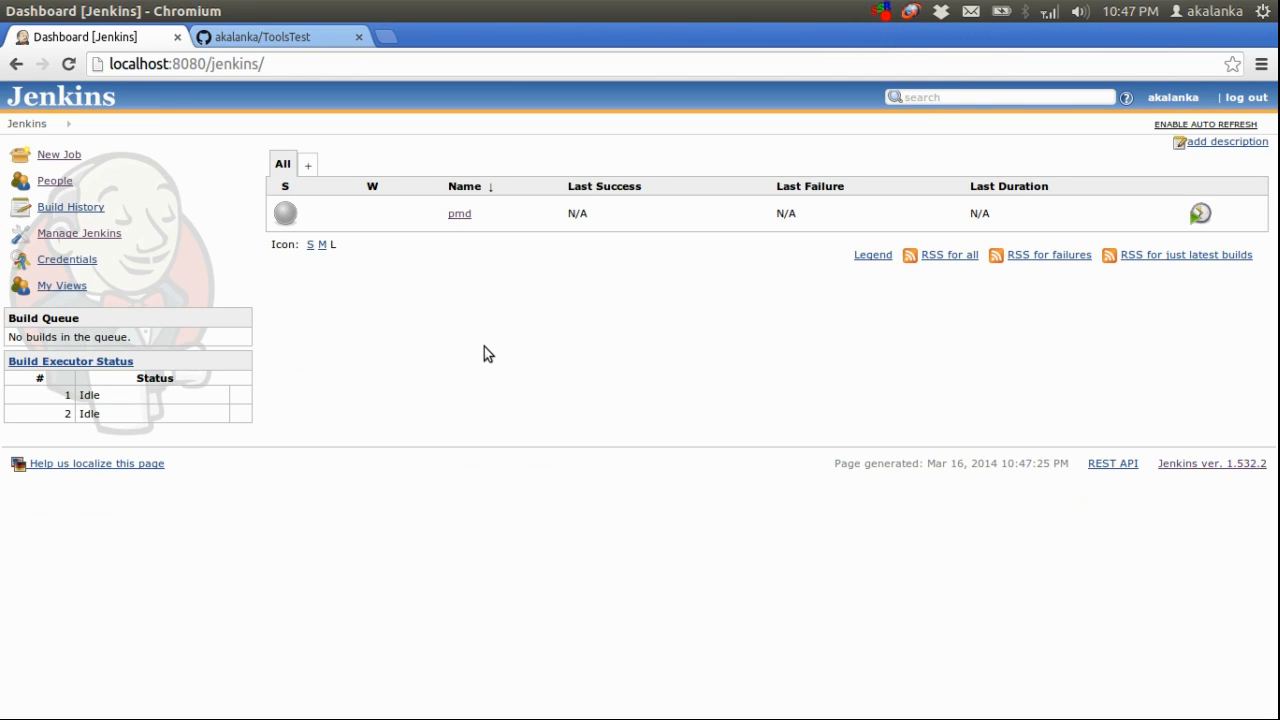
# Open the configuration of the pmd job and choose Git as its source code management
pyautogui.moveTo(463, 214)
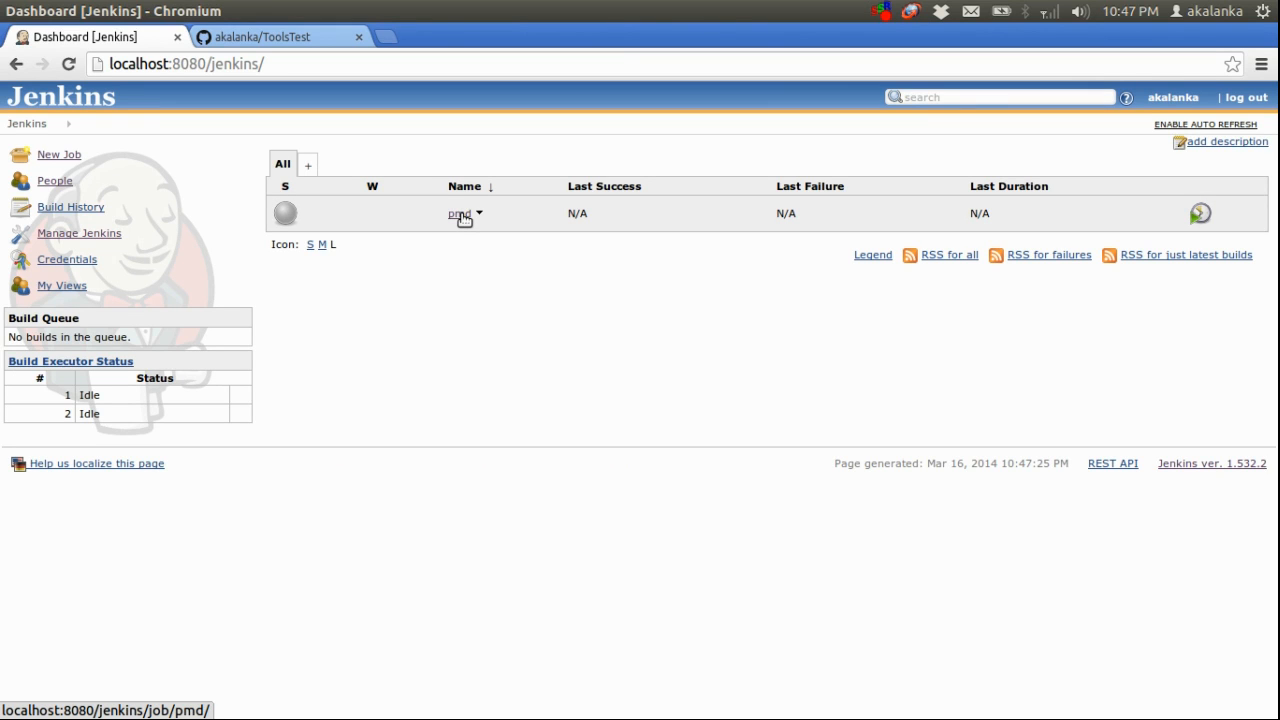
pyautogui.click(460, 214)
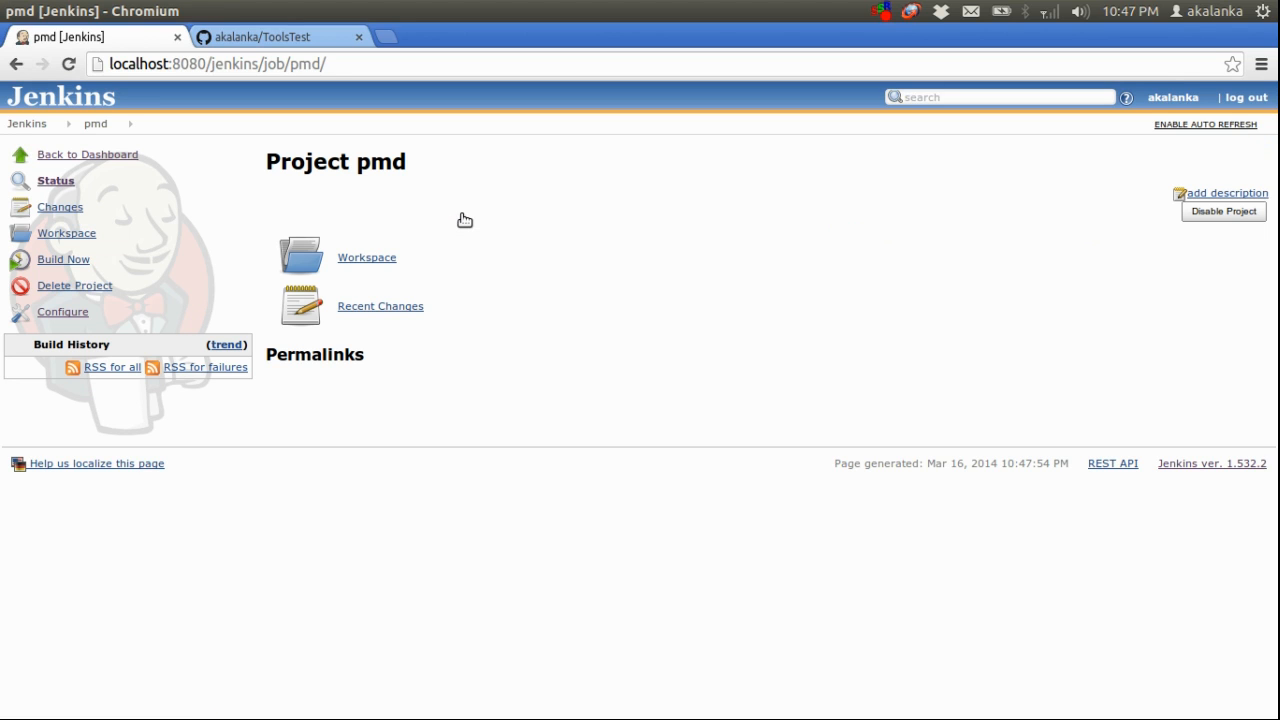
pyautogui.click(62, 312)
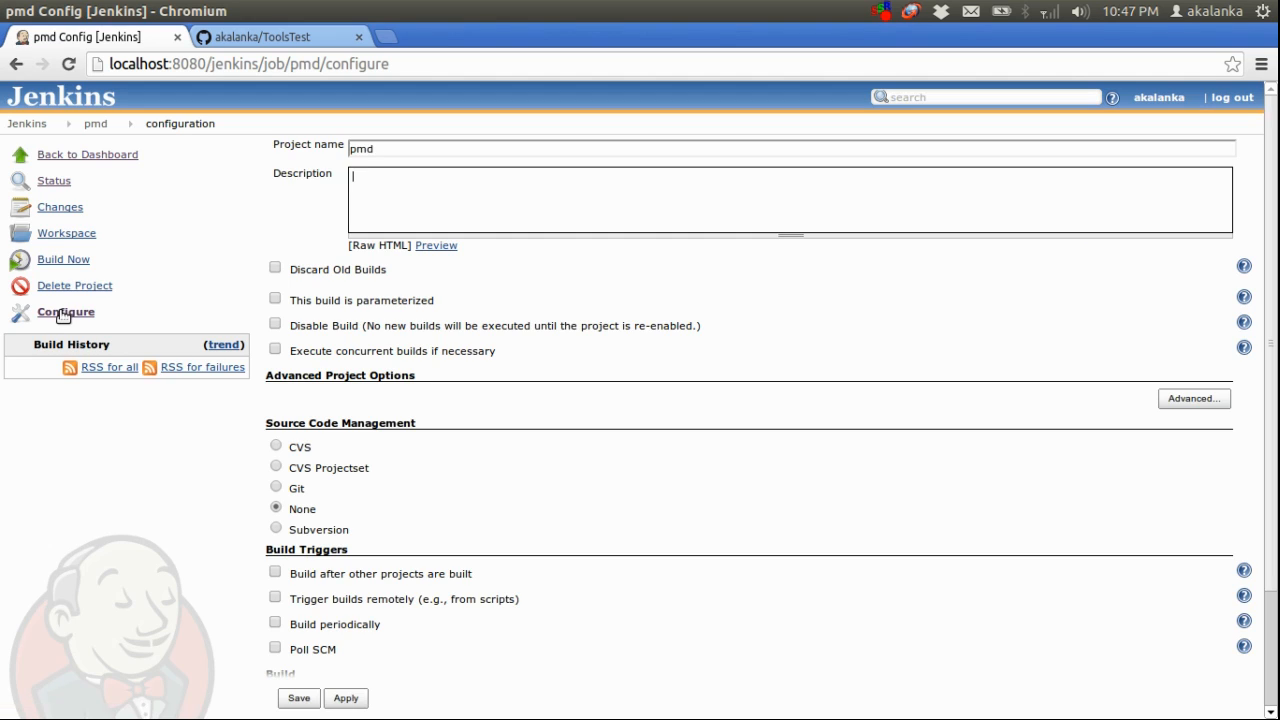
pyautogui.click(277, 488)
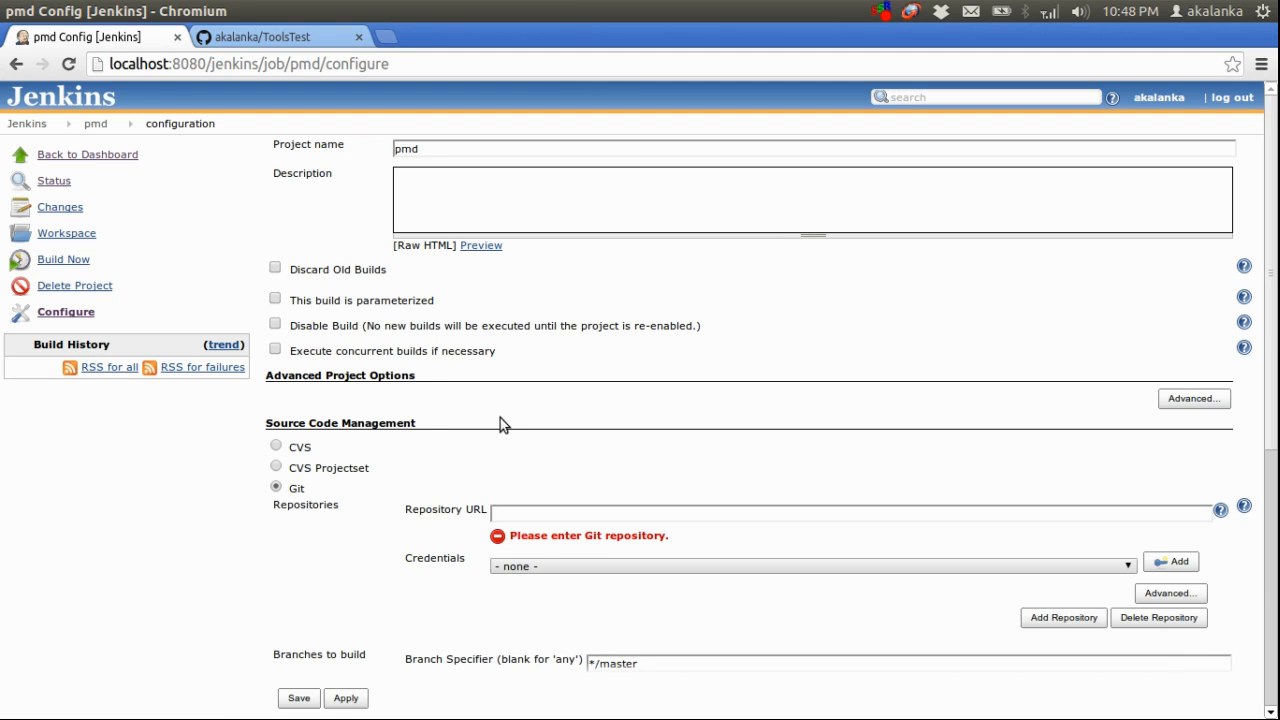
# Copy the HTTPS clone URL from the ToolsTest GitHub page and enter it as the pmd job's Git repository URL
pyautogui.click(296, 36)
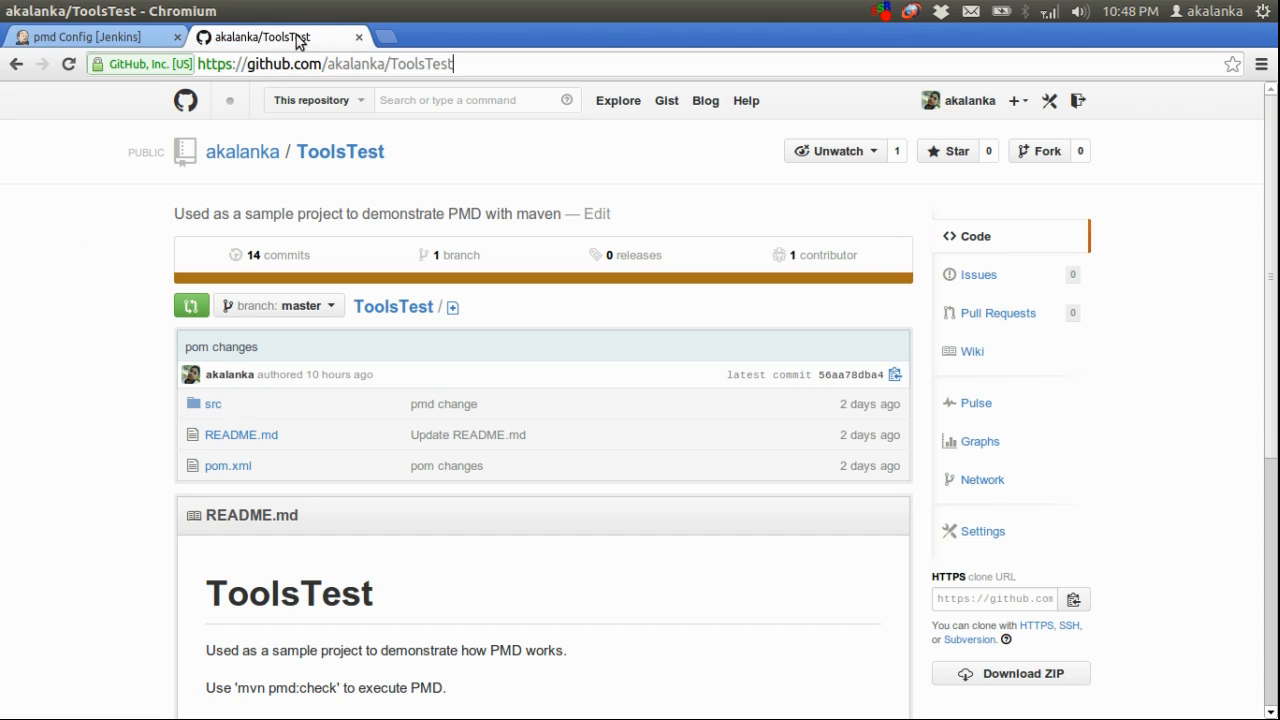
pyautogui.moveTo(1274, 297); pyautogui.dragTo(1268, 392)
pyautogui.click(1010, 433)
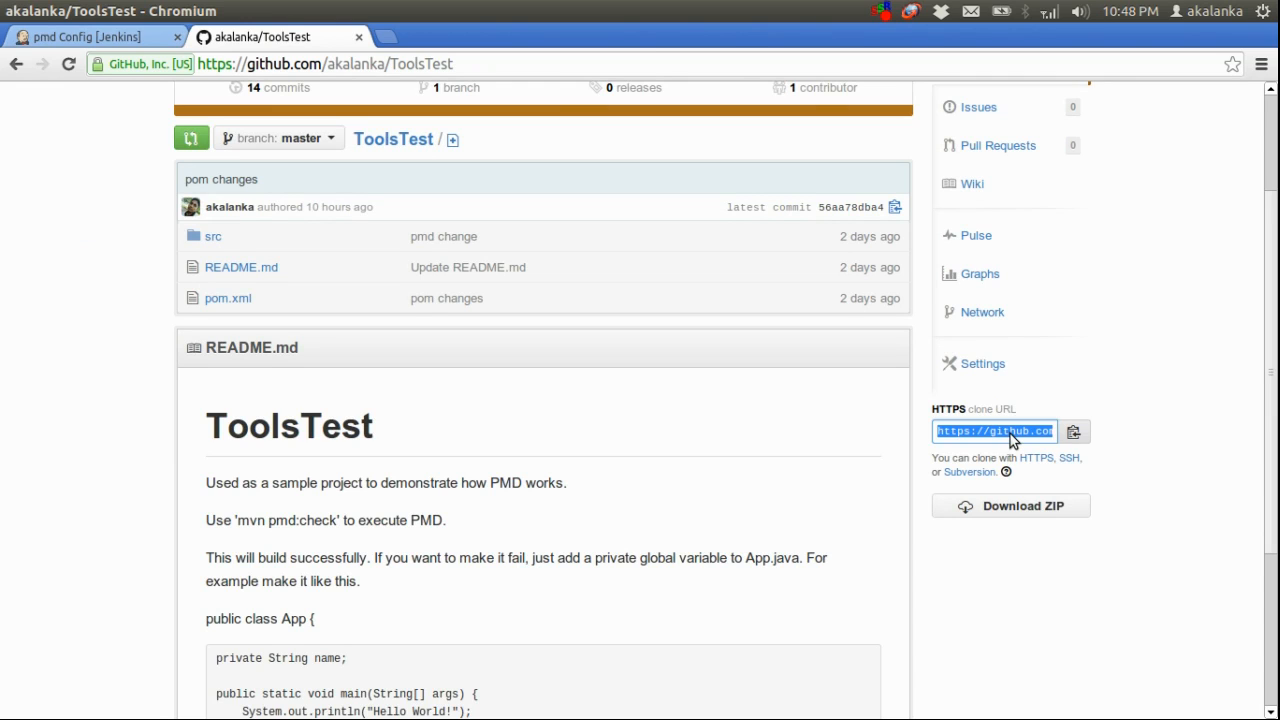
pyautogui.click(1073, 434)
pyautogui.moveTo(1271, 386); pyautogui.dragTo(1258, 214)
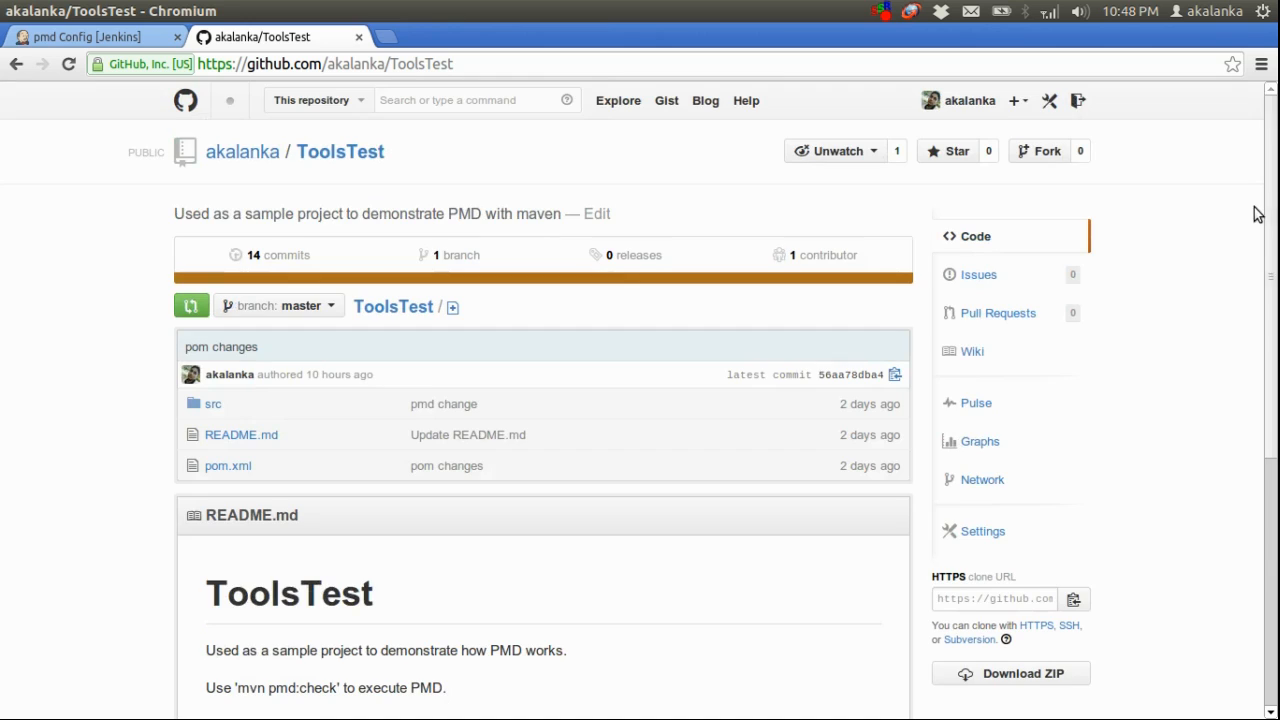
pyautogui.click(140, 42)
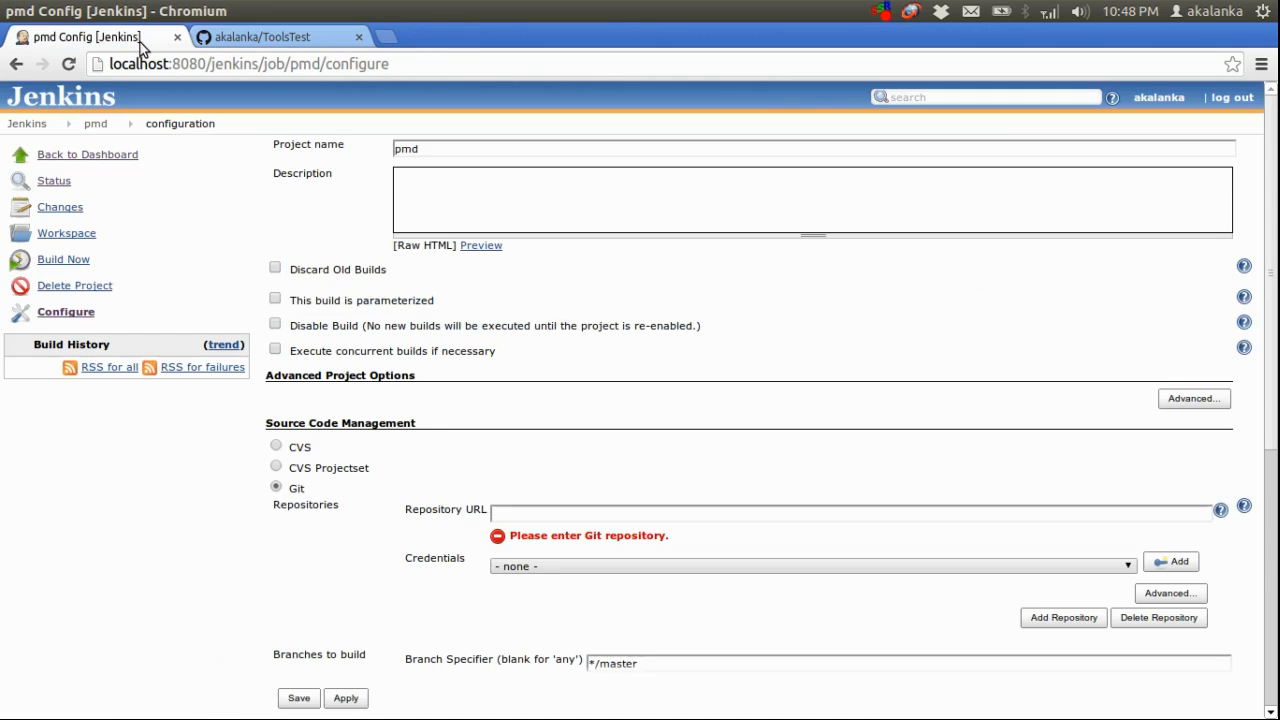
pyautogui.click(576, 515)
pyautogui.hotkey('ctrl', 'v')
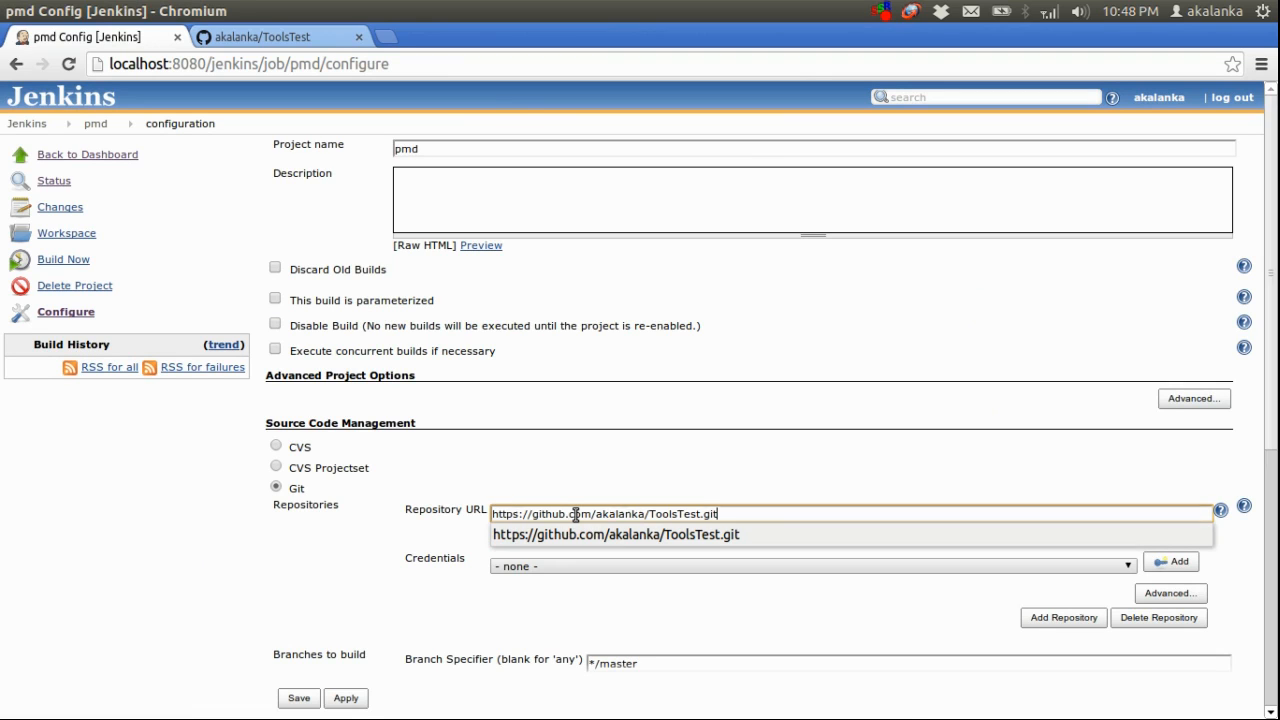
pyautogui.click(731, 482)
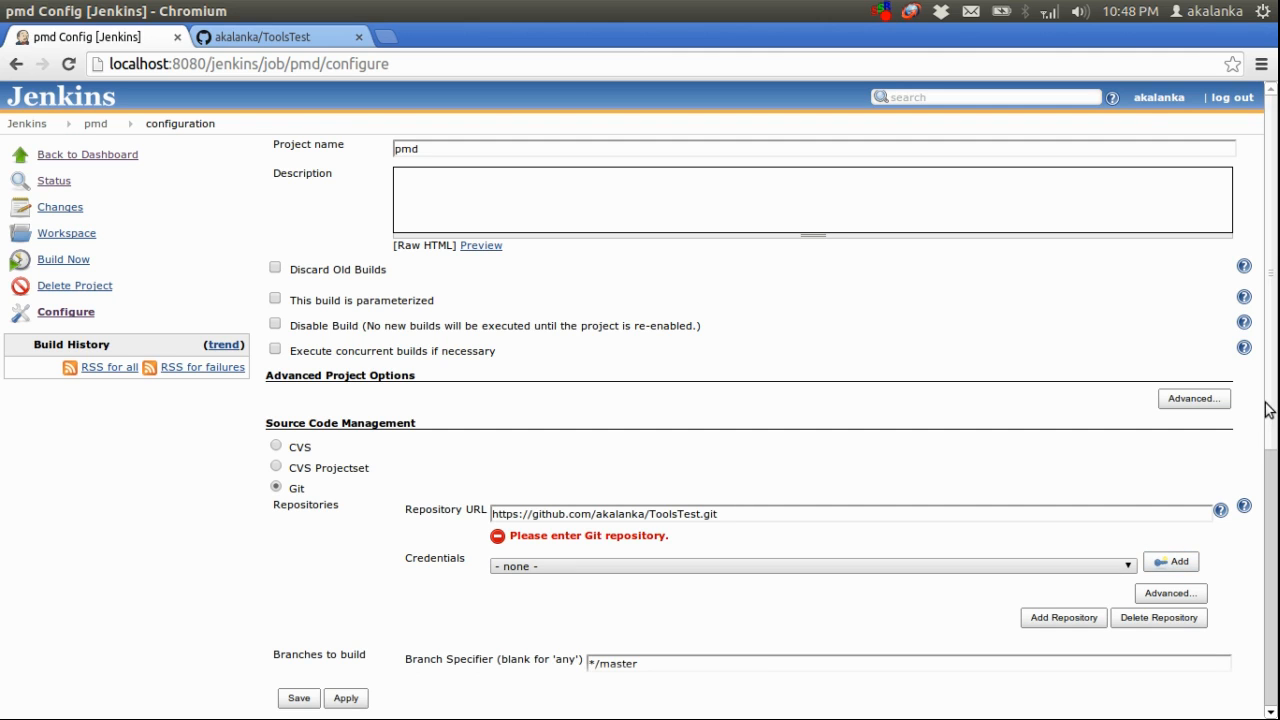
# Add global username-with-password credentials for the Git repository, entering the account password
pyautogui.moveTo(1268, 402); pyautogui.dragTo(1274, 441)
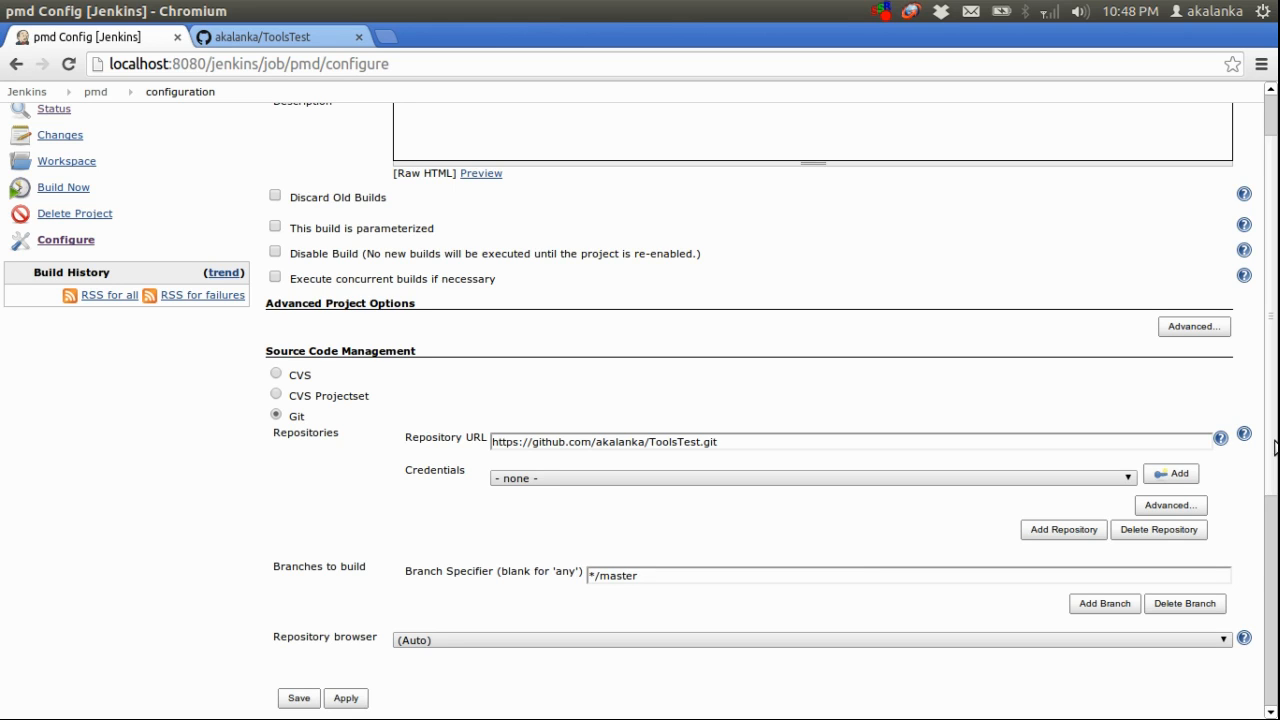
pyautogui.moveTo(1275, 445); pyautogui.dragTo(1270, 483)
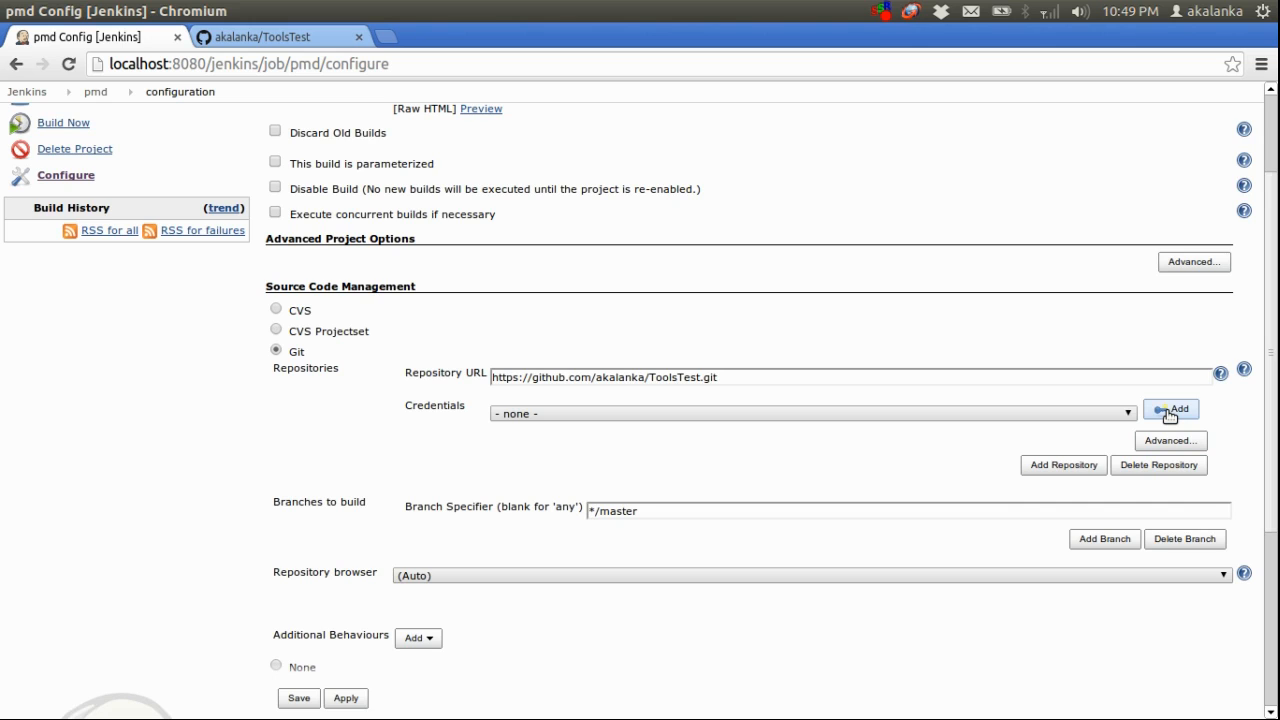
pyautogui.click(1169, 410)
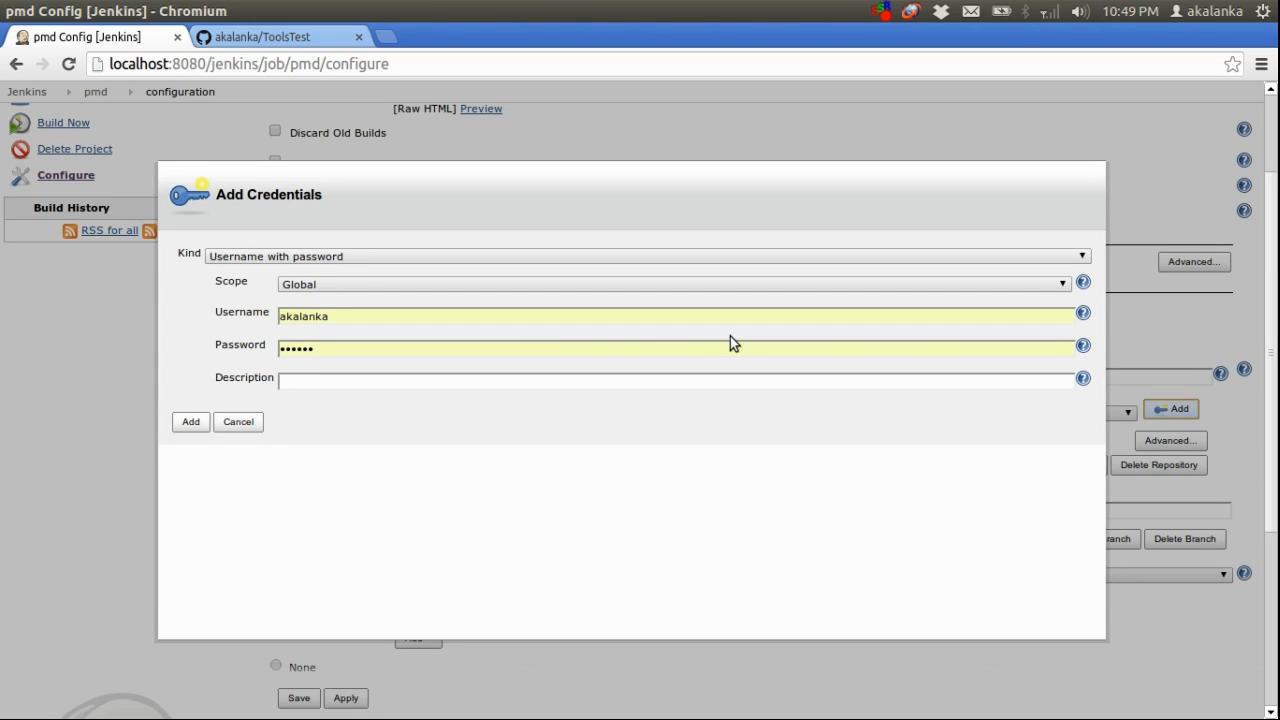
pyautogui.doubleClick(418, 316)
pyautogui.click(395, 322)
pyautogui.click(362, 383)
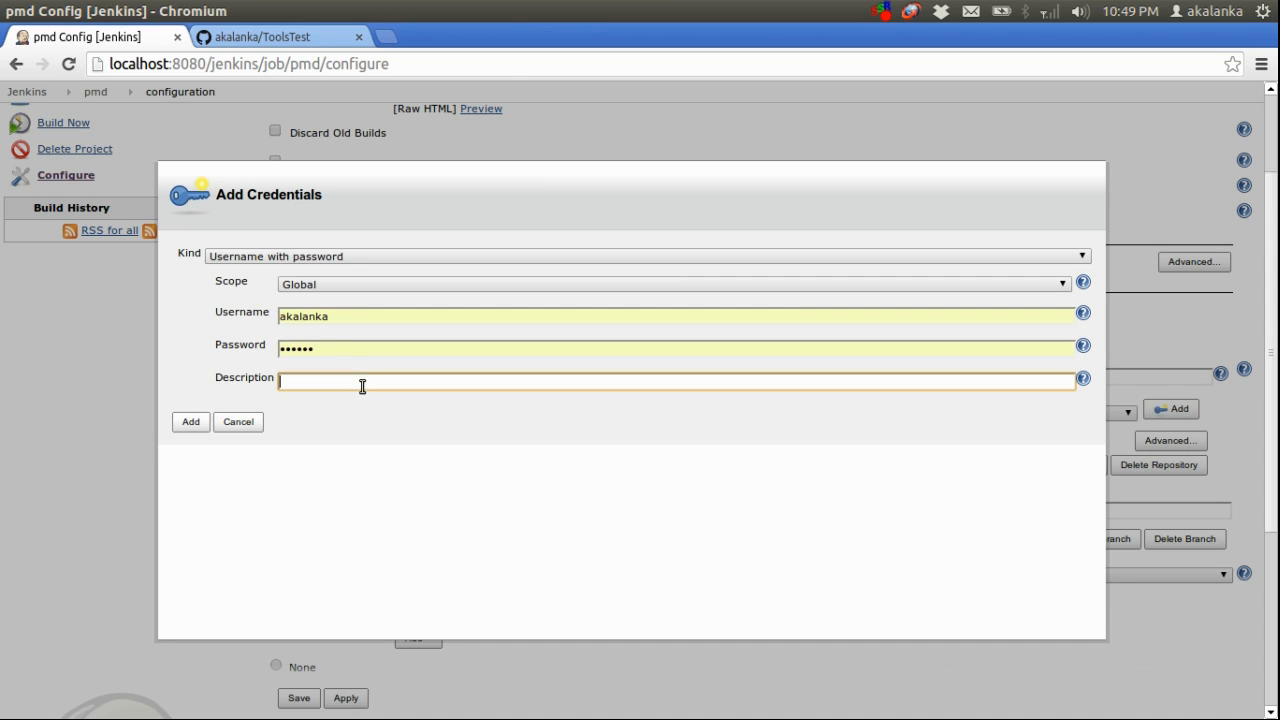
pyautogui.doubleClick(364, 352)
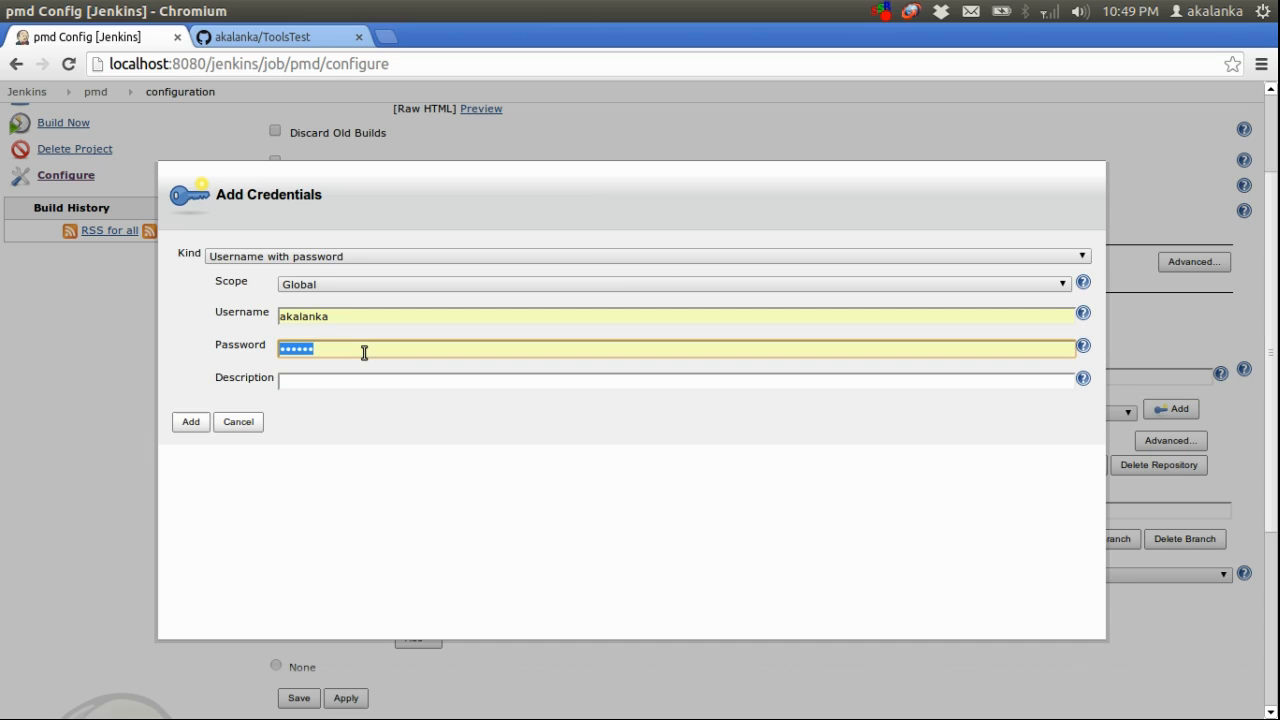
pyautogui.write('*********')
pyautogui.click(195, 420)
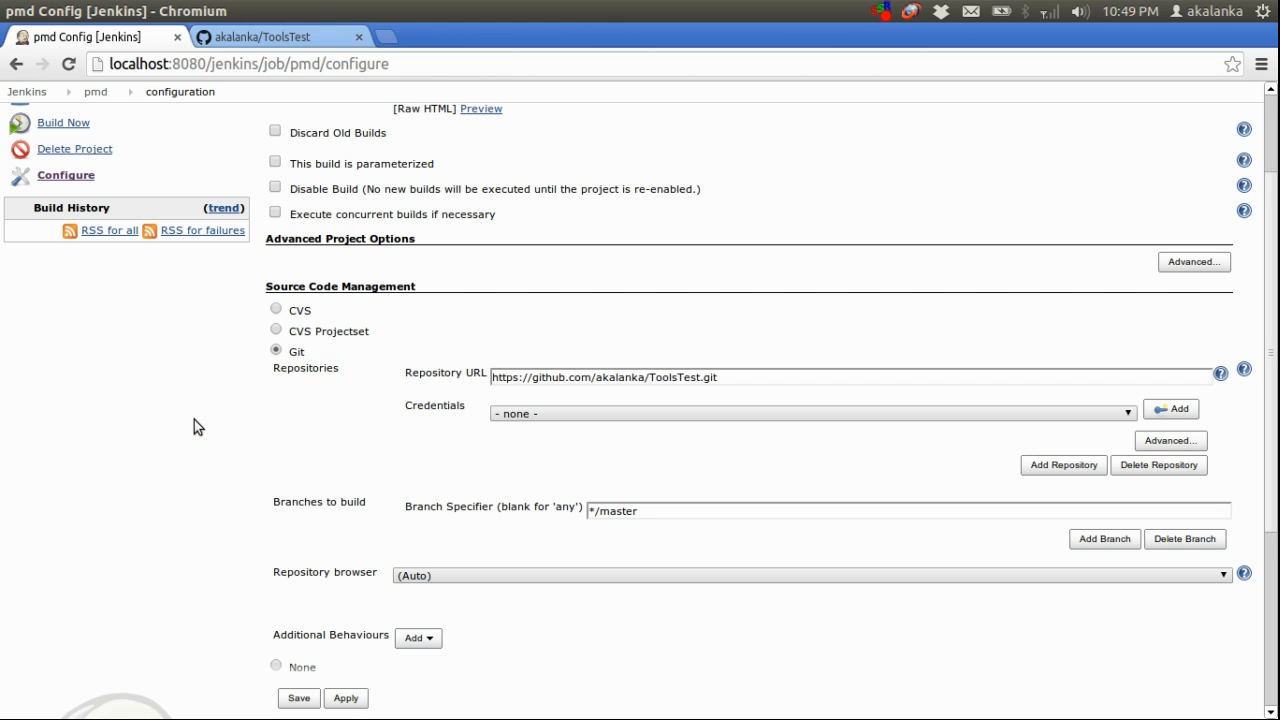
# Add an "Invoke top-level Maven targets" build step to the job and set its Maven version to maven3
pyautogui.moveTo(1270, 313); pyautogui.dragTo(1275, 475)
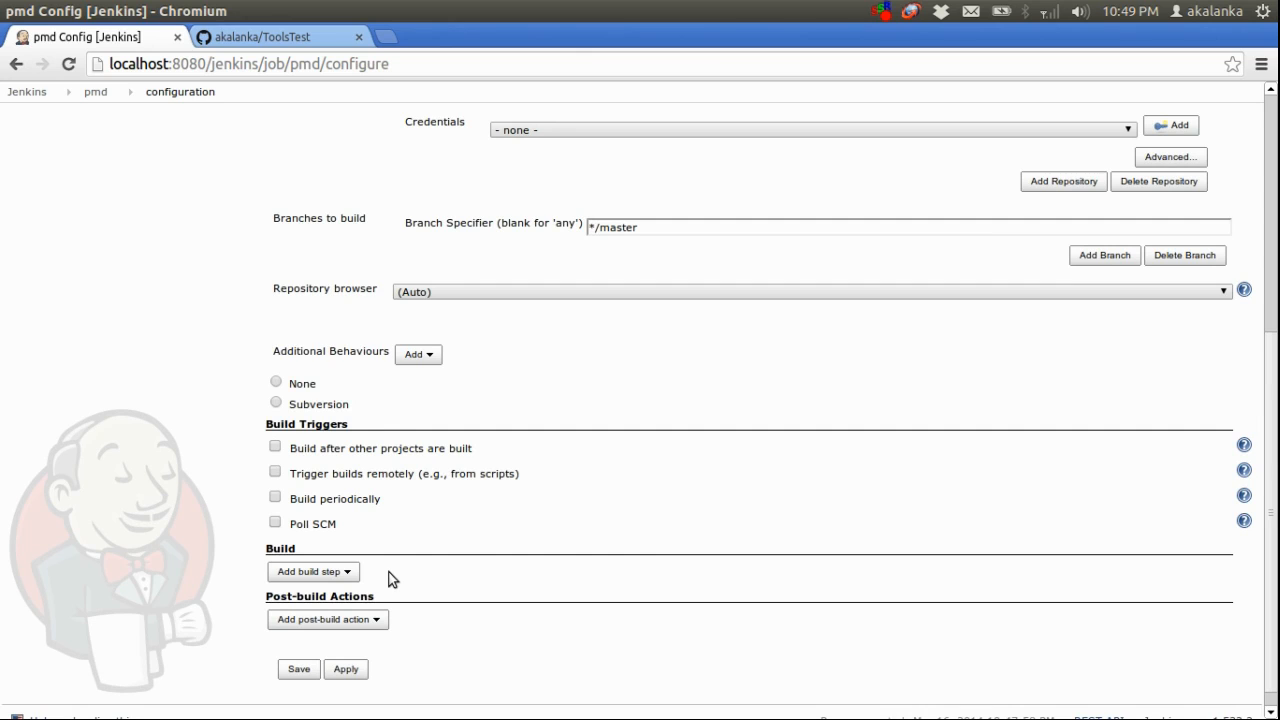
pyautogui.click(344, 573)
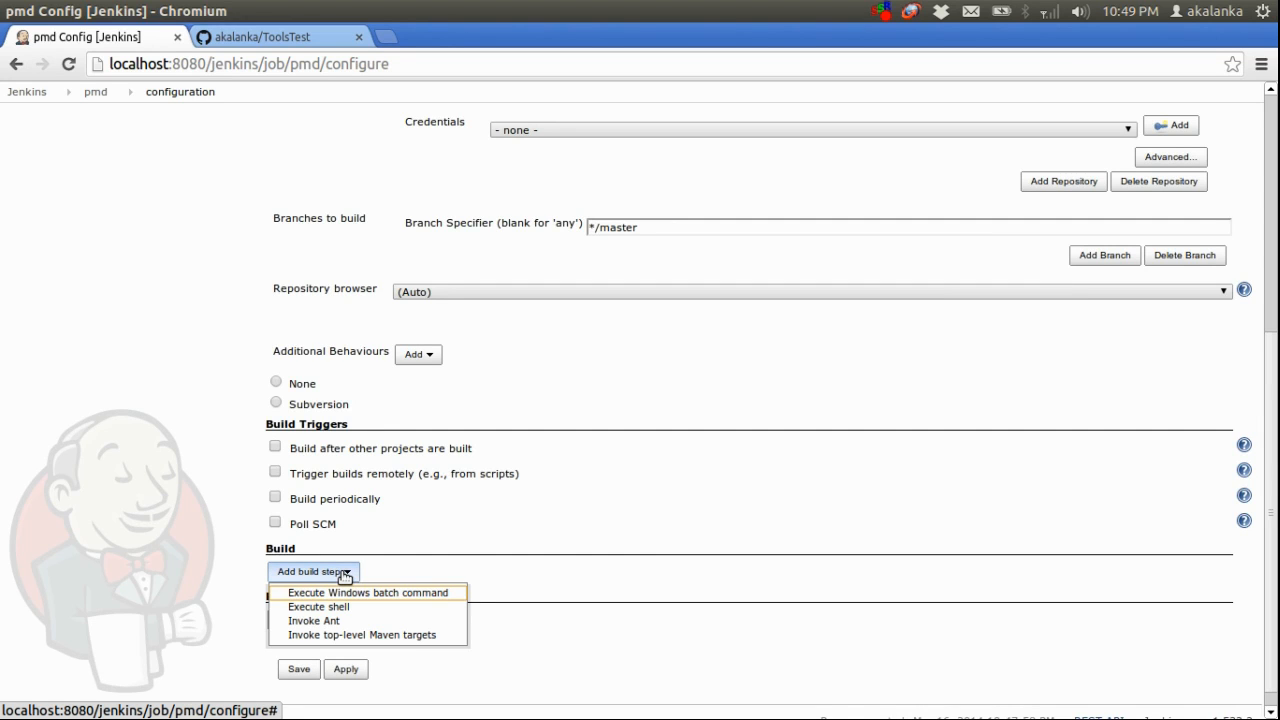
pyautogui.click(389, 636)
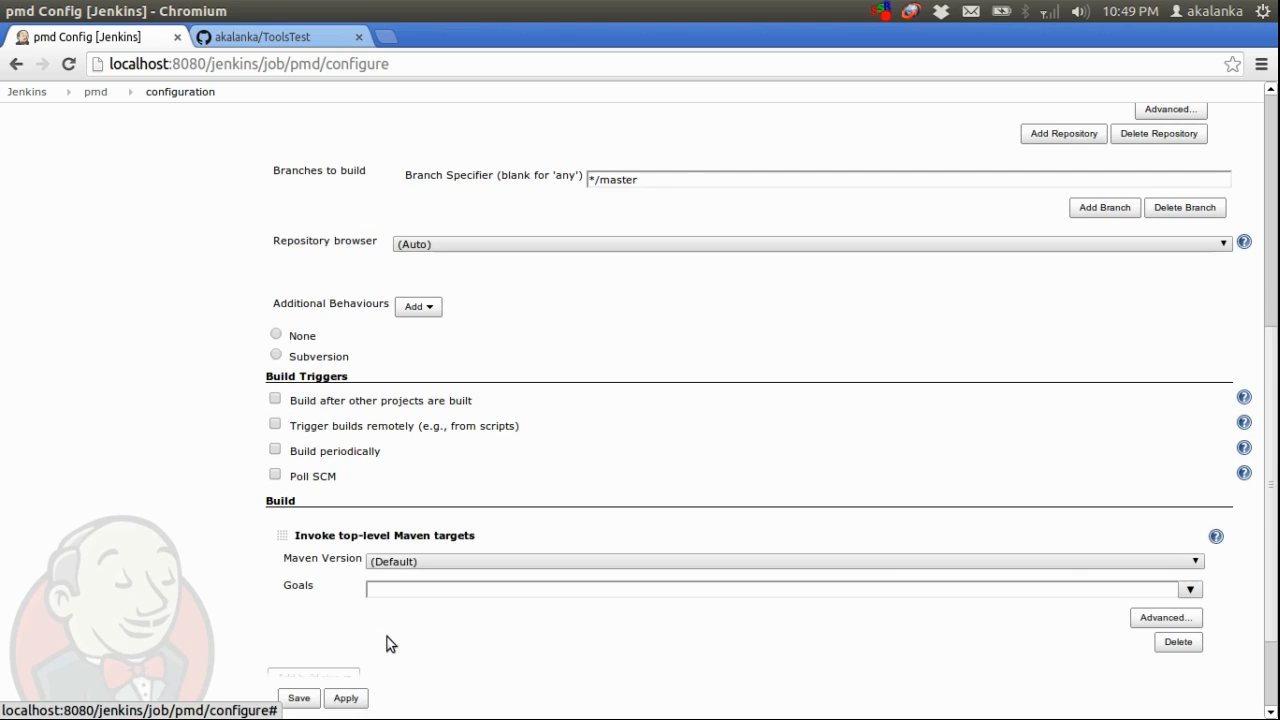
pyautogui.click(702, 560)
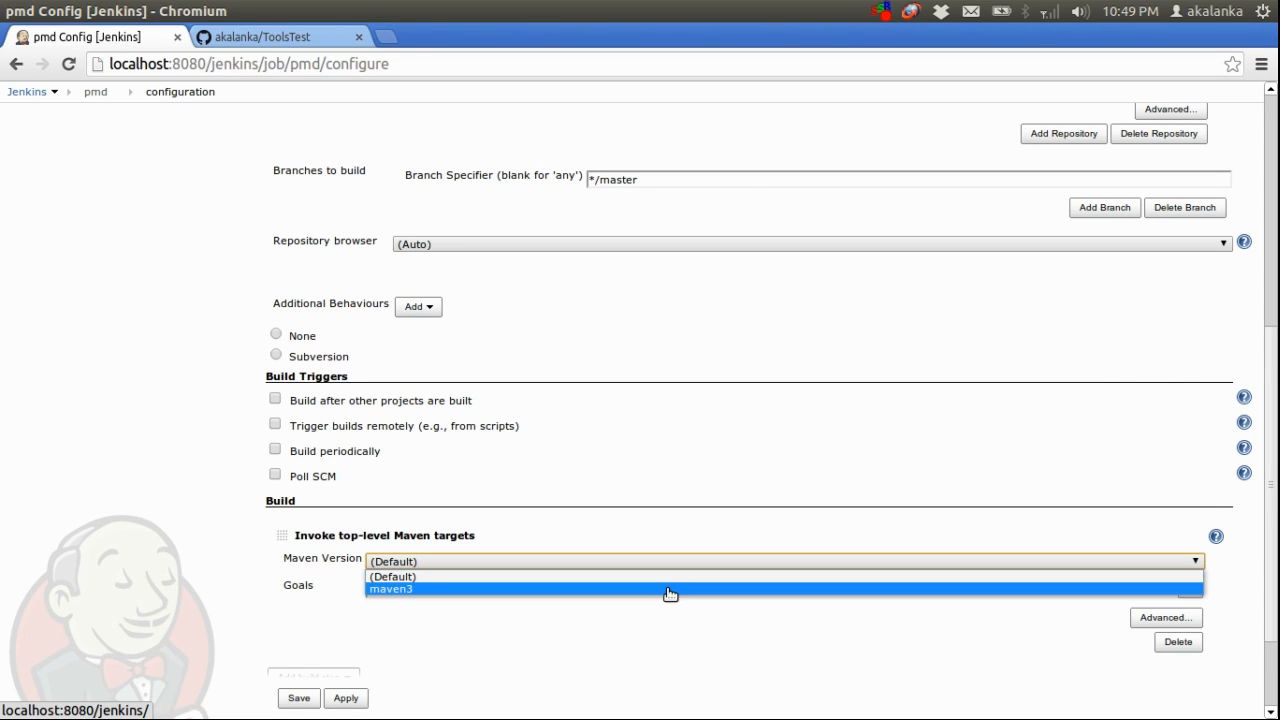
pyautogui.click(670, 589)
# Set the Maven build step's goal to pmd:check and save the job configuration
pyautogui.click(648, 591)
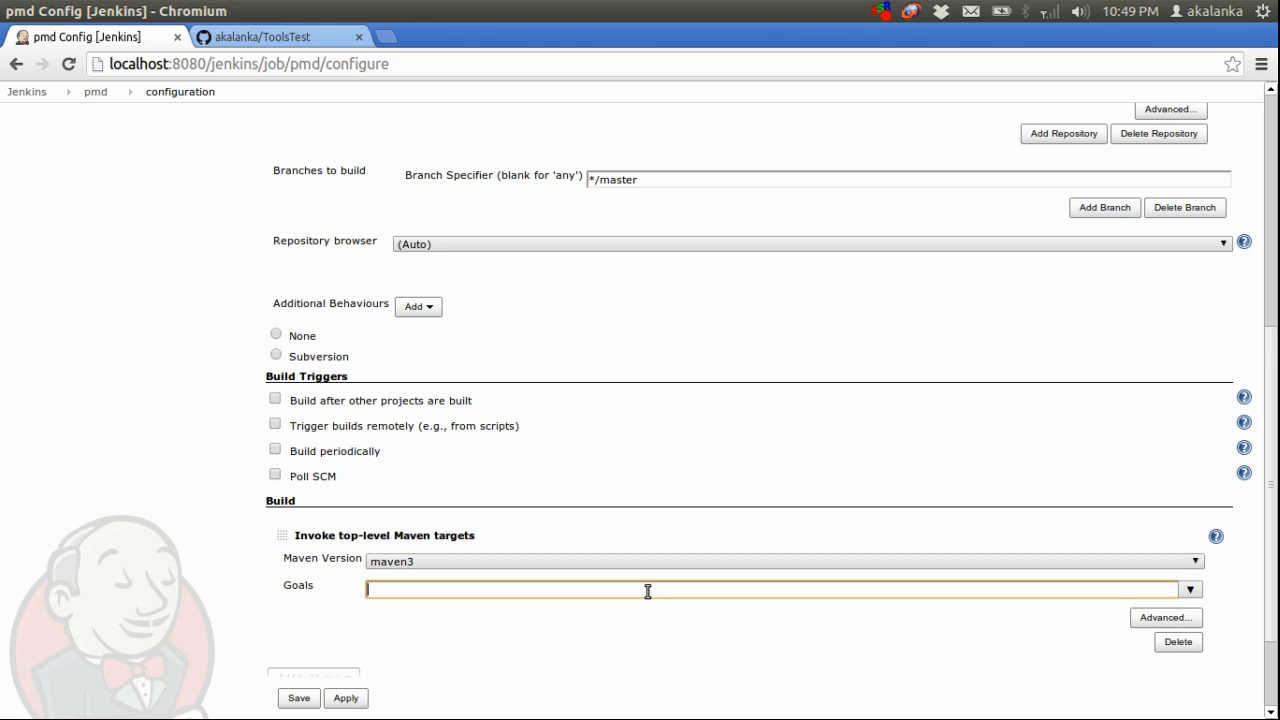
pyautogui.write('pmd:')
pyautogui.press('Down')
pyautogui.press('Return')
pyautogui.click(447, 589)
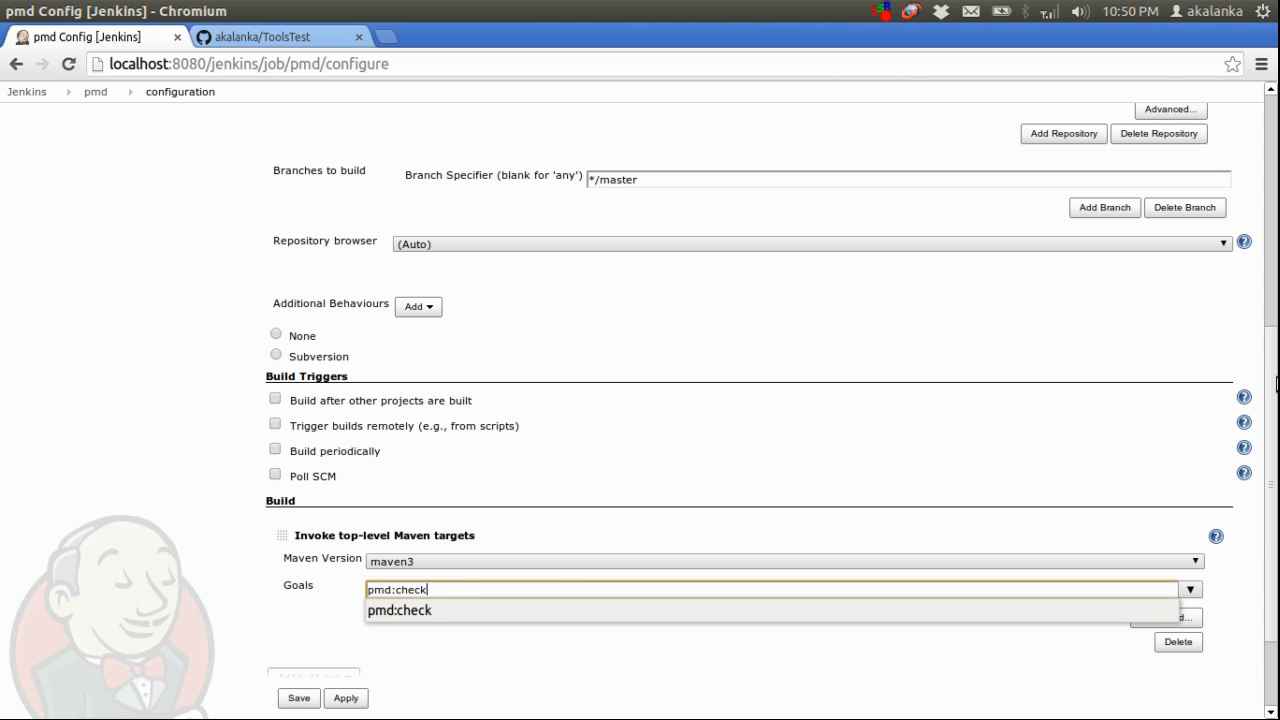
pyautogui.scroll(-3, 1273, 494)
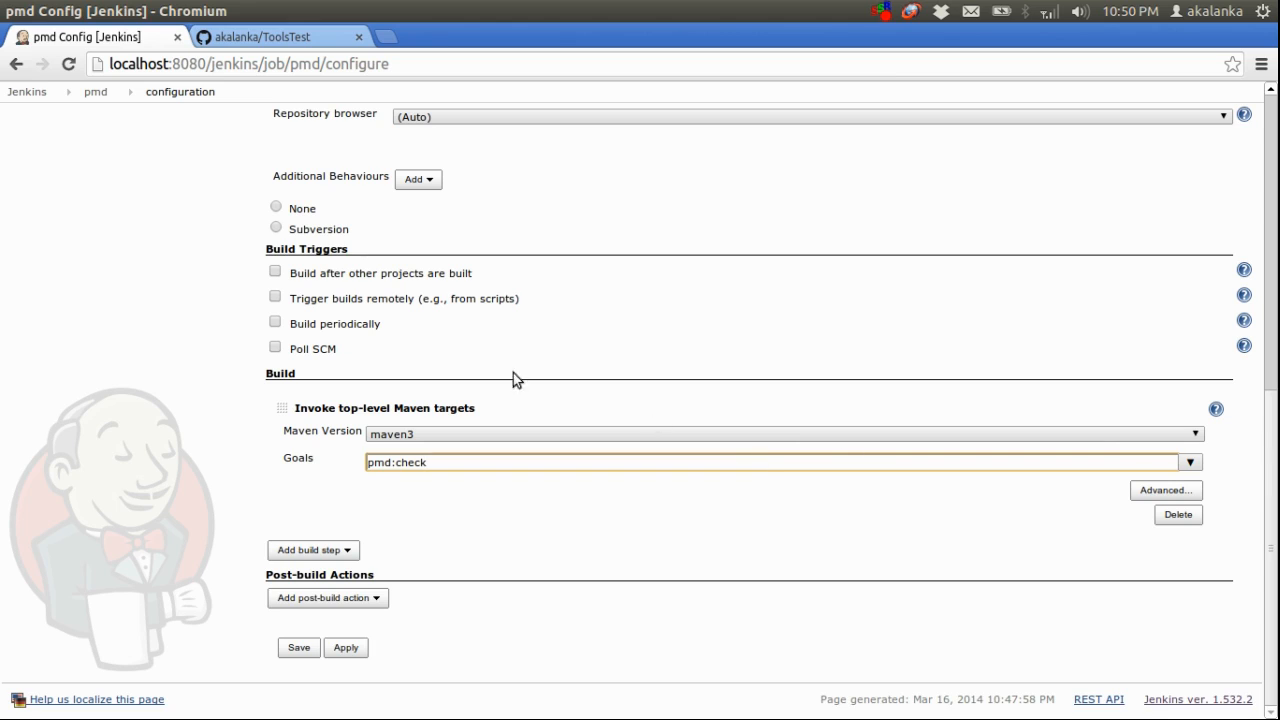
pyautogui.tripleClick(363, 248)
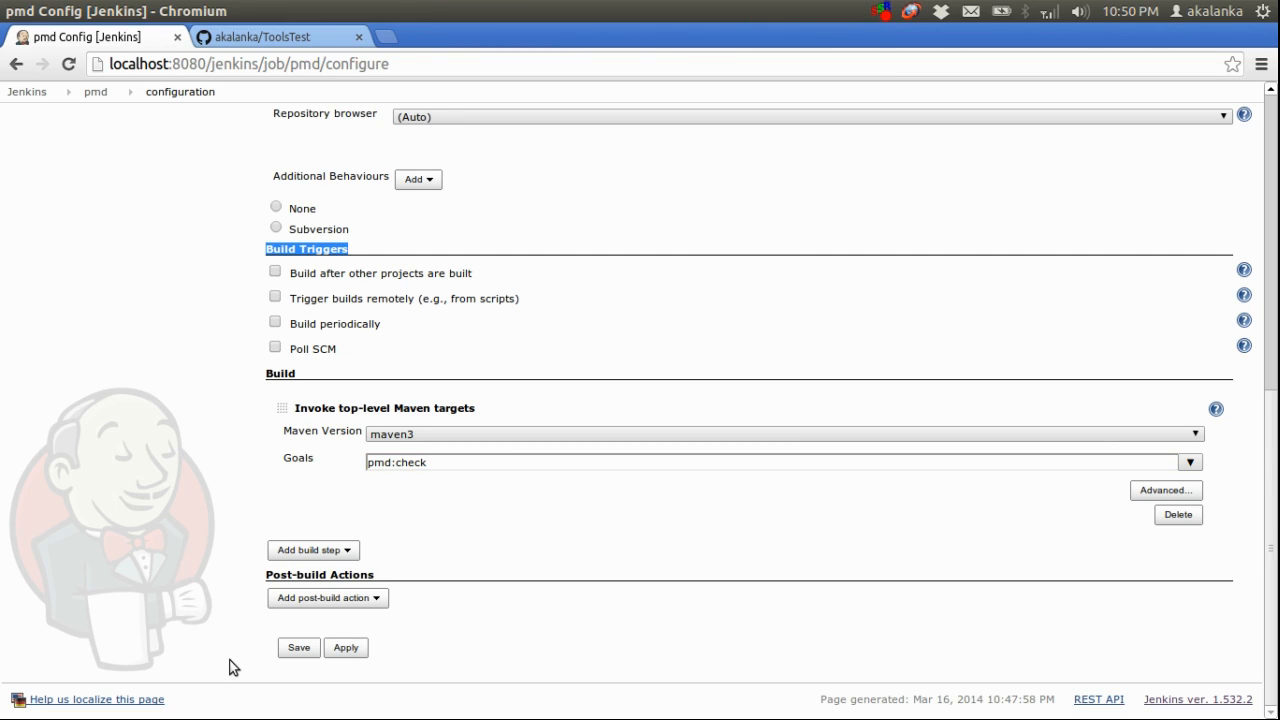
pyautogui.click(293, 653)
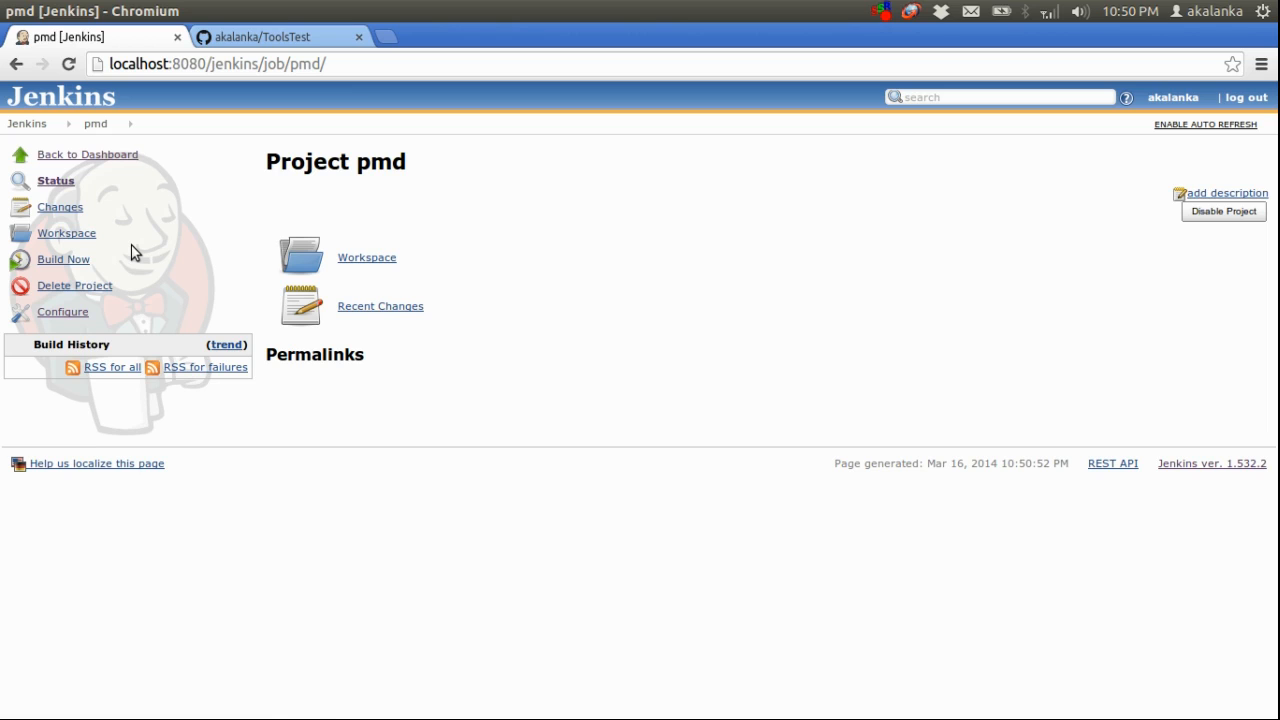
# Start a build of the pmd job and open the console output of build #1
pyautogui.click(65, 262)
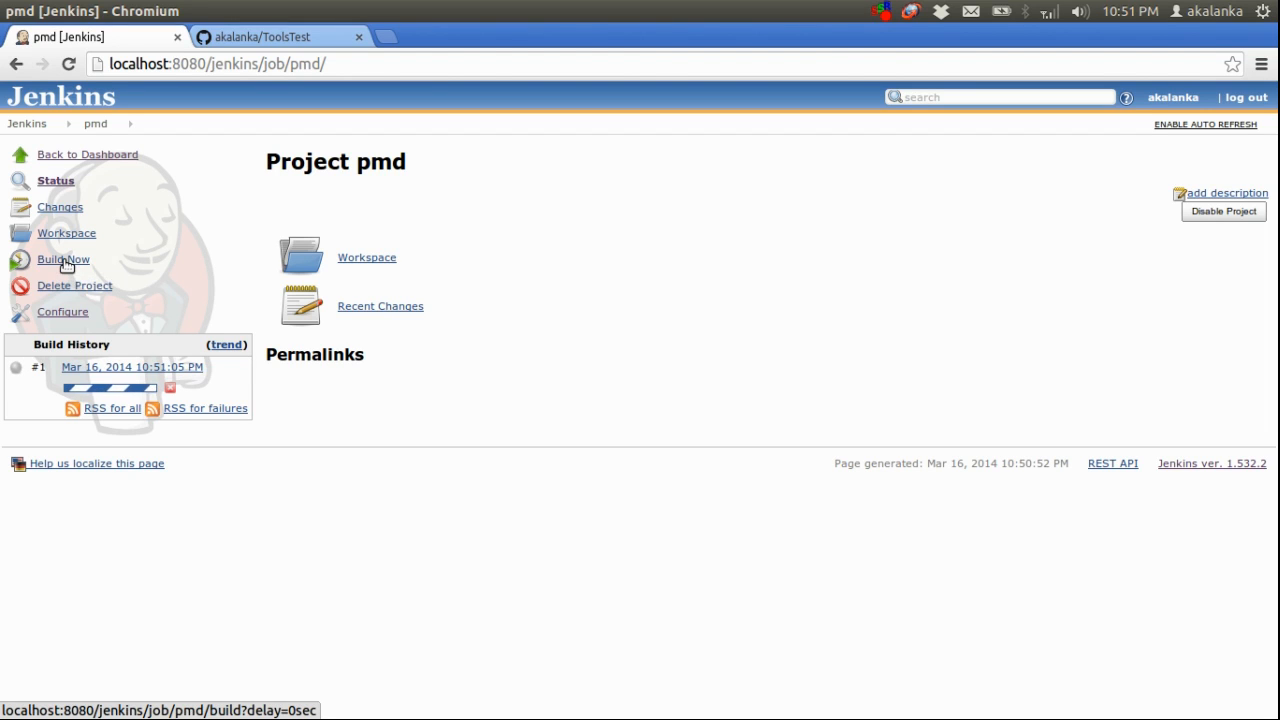
pyautogui.click(179, 368)
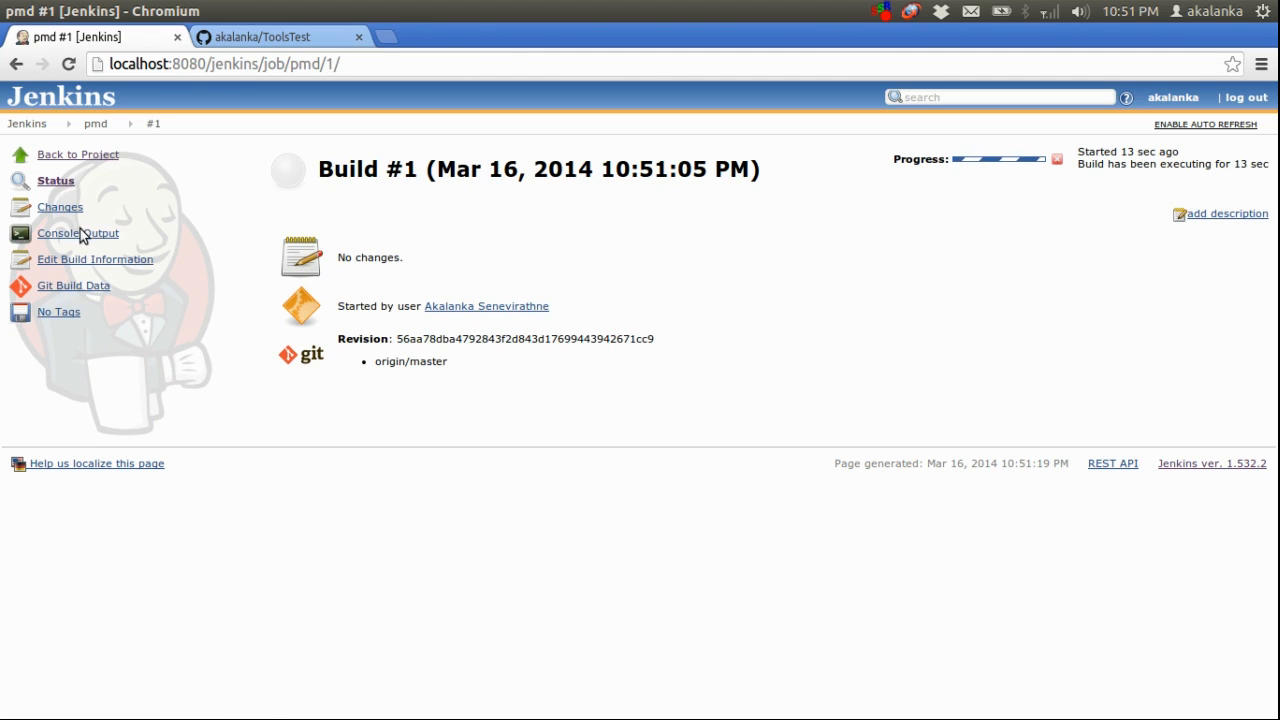
pyautogui.click(78, 236)
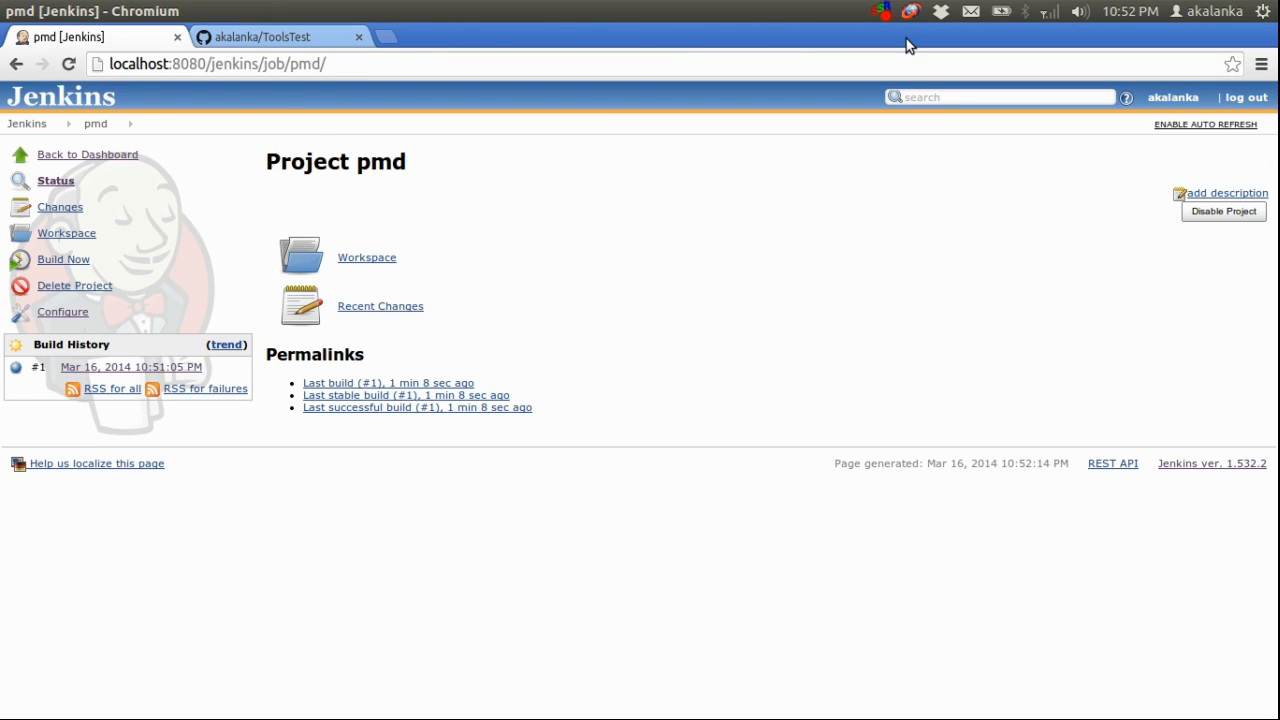
# Switch to IntelliJ IDEA and add the field "private String name;" to the App class above the main method
pyautogui.hotkey('alt', 'Tab')
pyautogui.press('Tab')
pyautogui.press('Tab')
pyautogui.press('Tab')
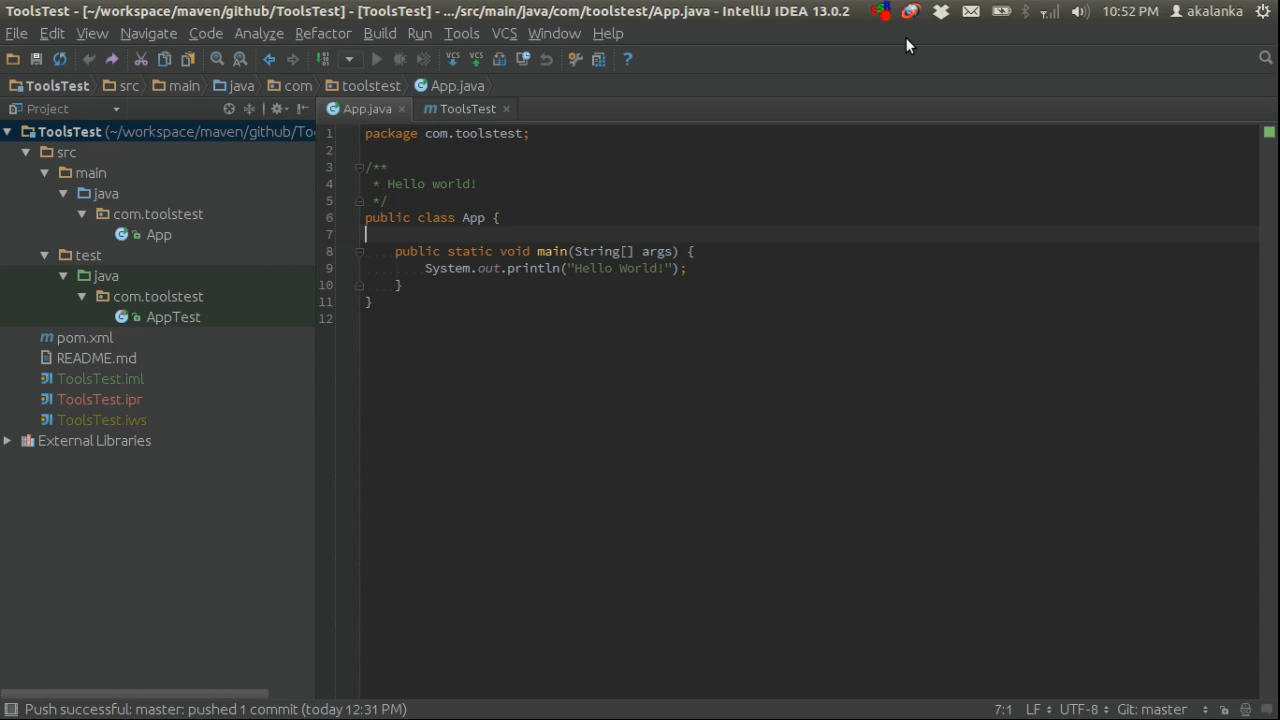
pyautogui.press('Return')
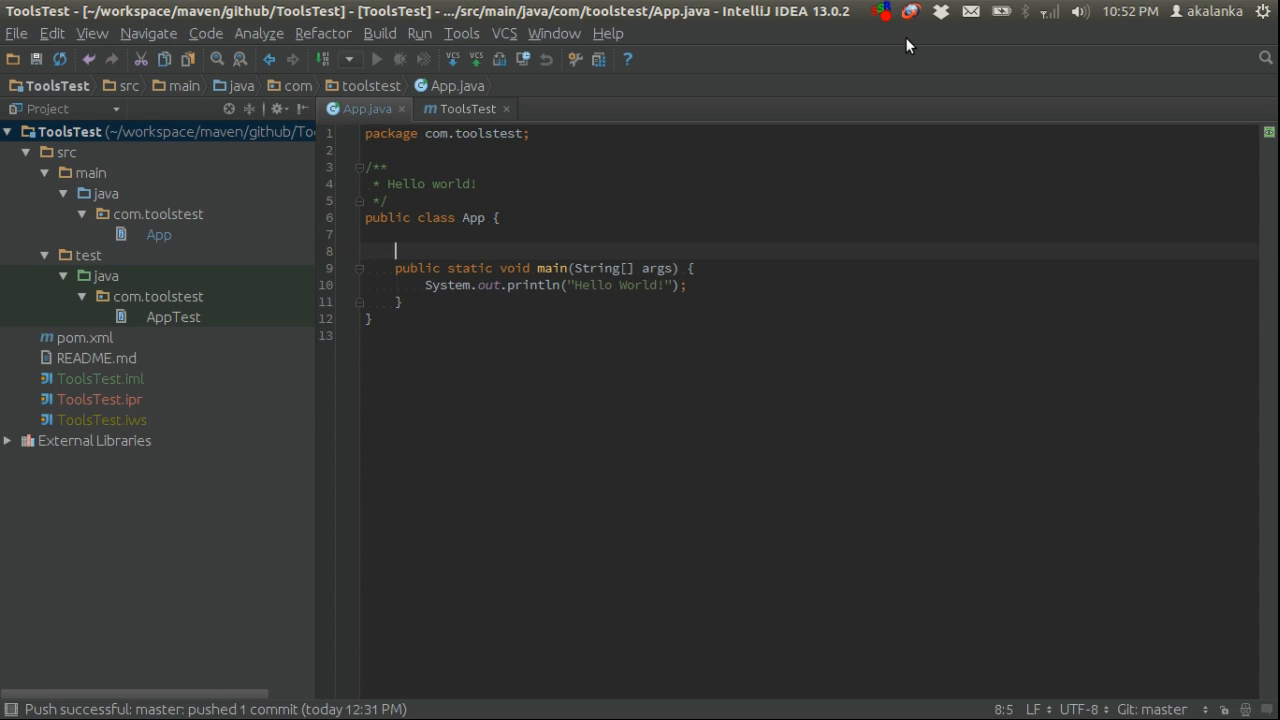
pyautogui.hotkey('ctrl', 'Return')
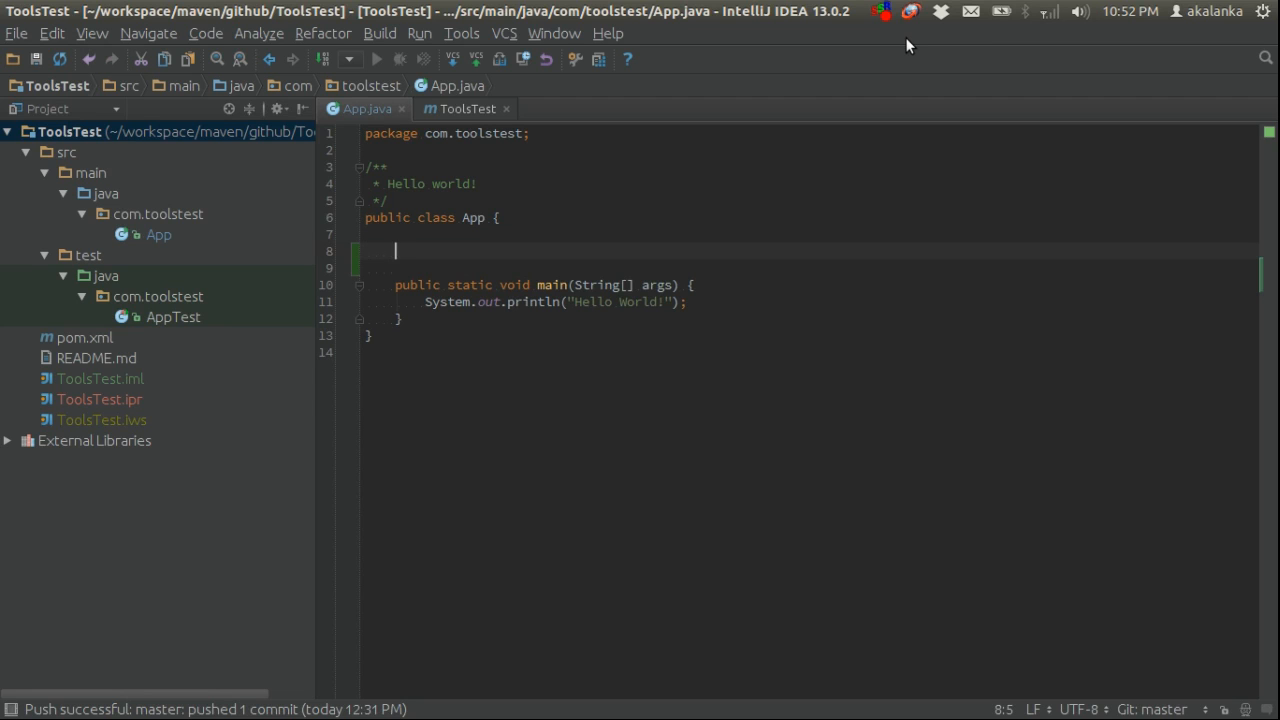
pyautogui.write('pri')
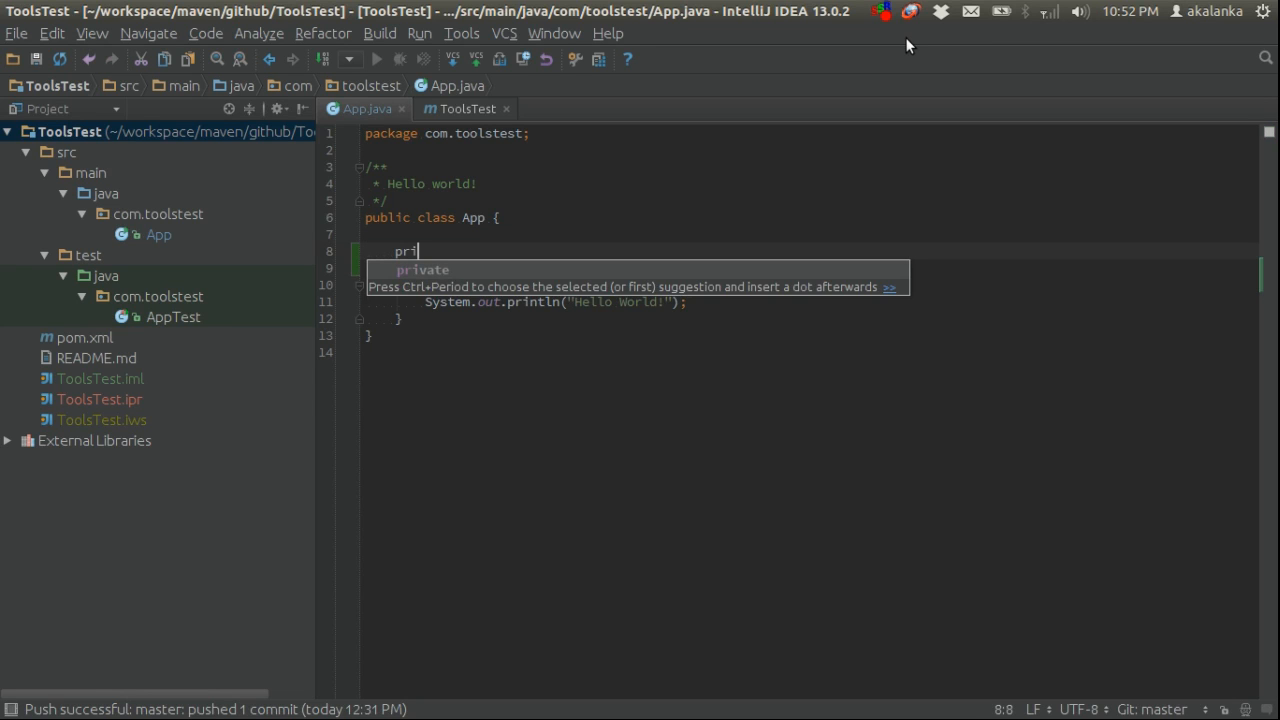
pyautogui.press('Return')
pyautogui.write('St')
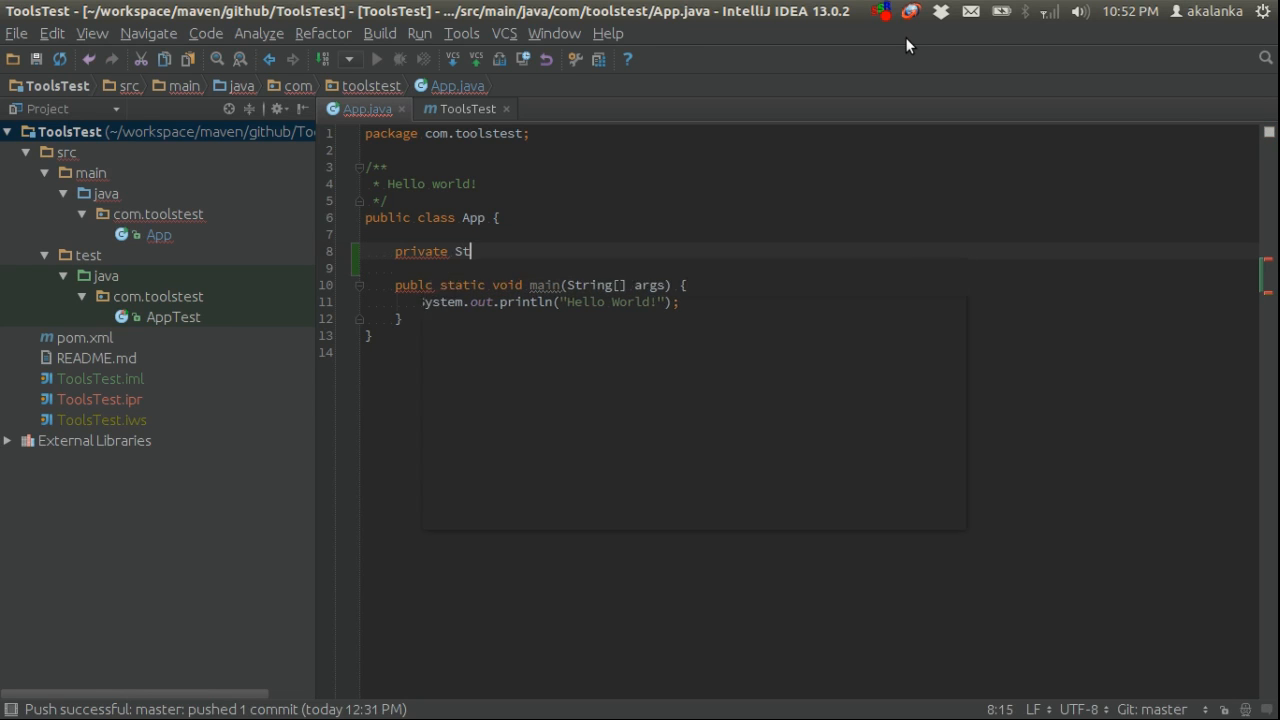
pyautogui.write('i')
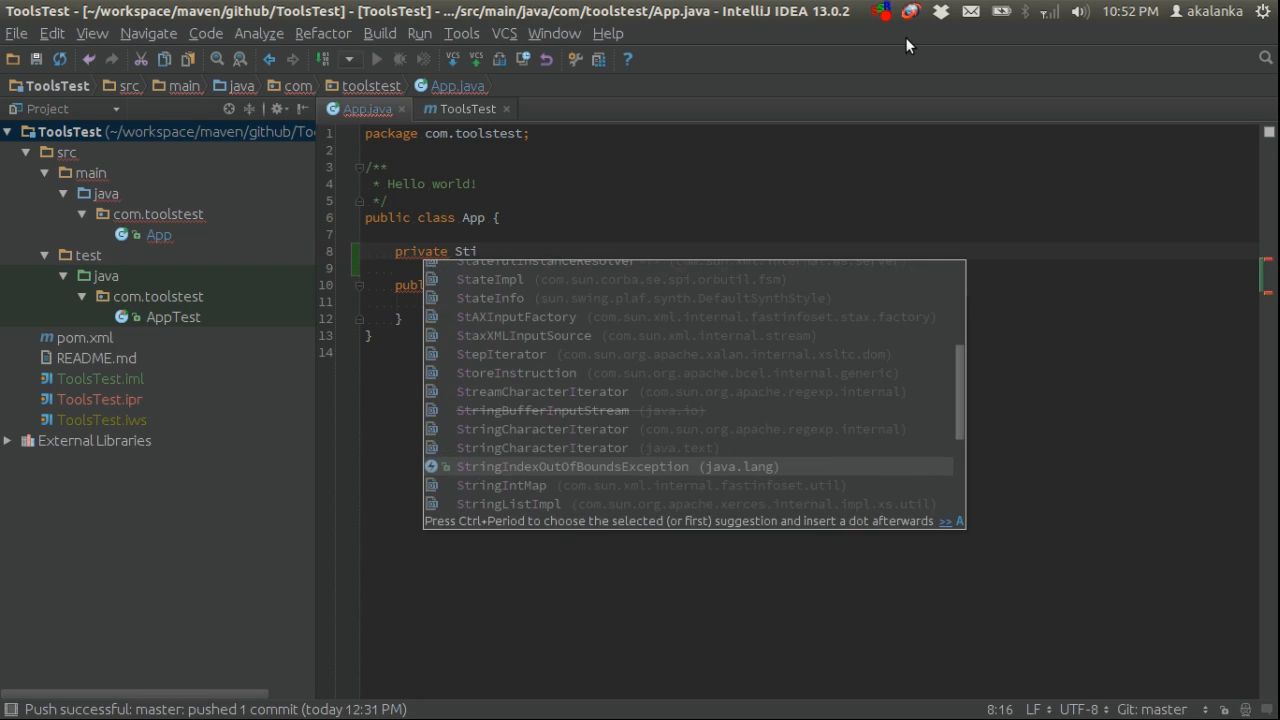
pyautogui.press('BackSpace')
pyautogui.write('ring name;')
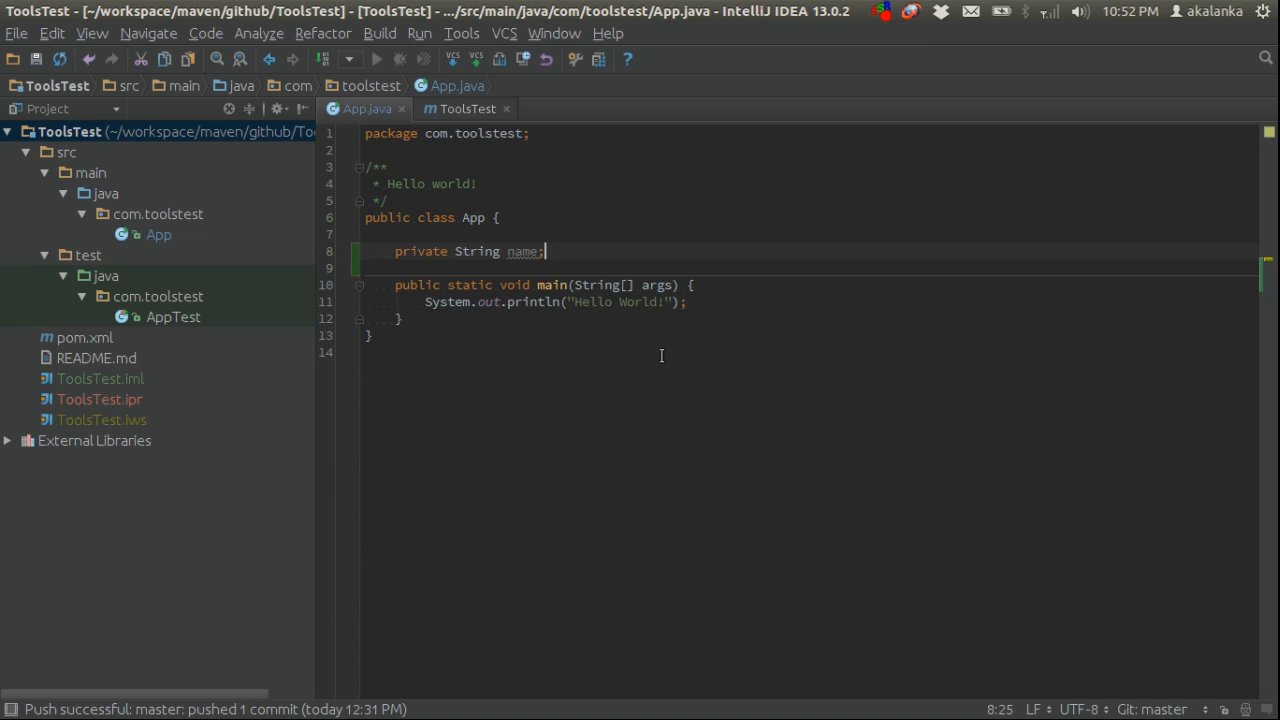
# Commit App.java to Git with the message "pom changes" and push the commit from master to origin/master
pyautogui.click(637, 332)
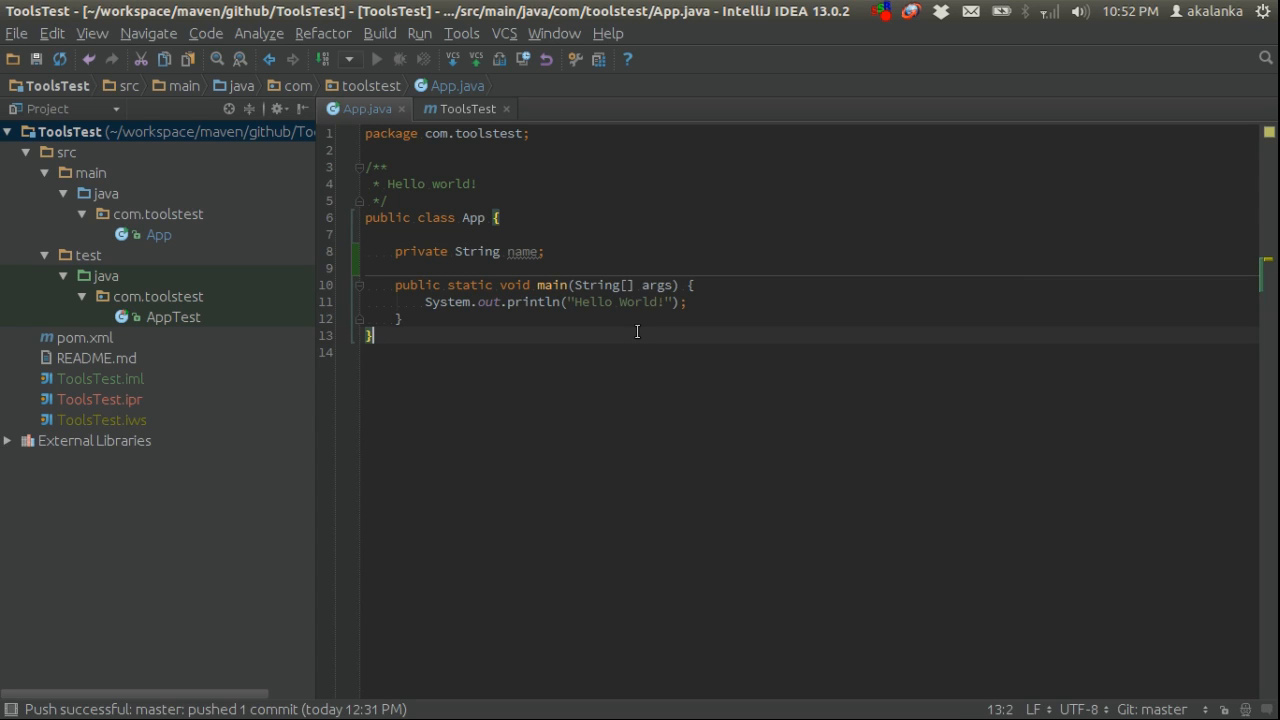
pyautogui.rightClick(582, 343)
pyautogui.moveTo(677, 570)
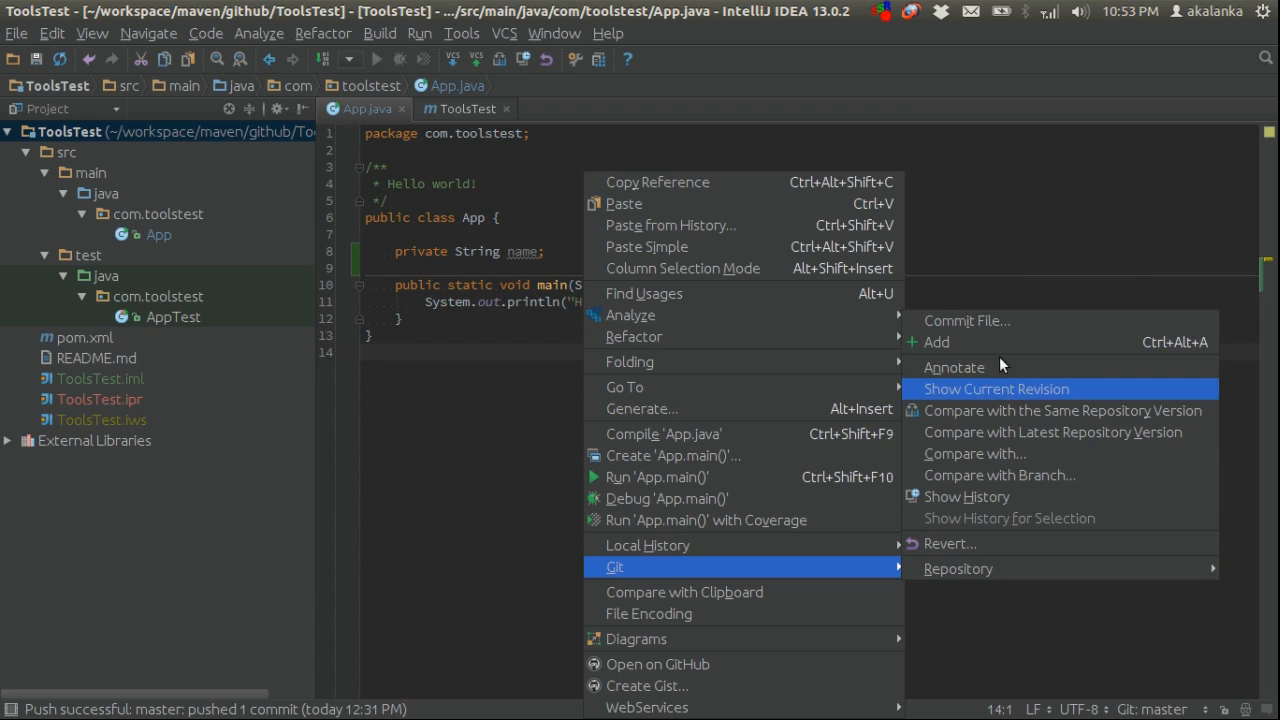
pyautogui.click(987, 320)
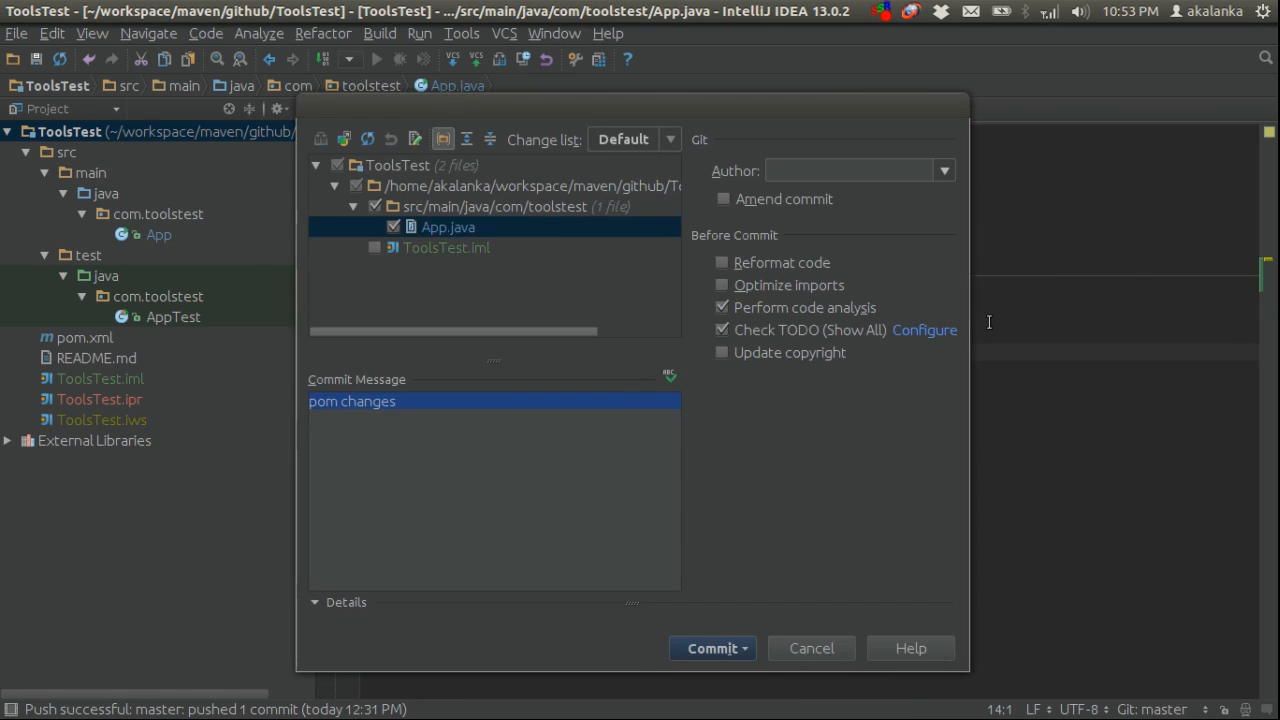
pyautogui.click(712, 647)
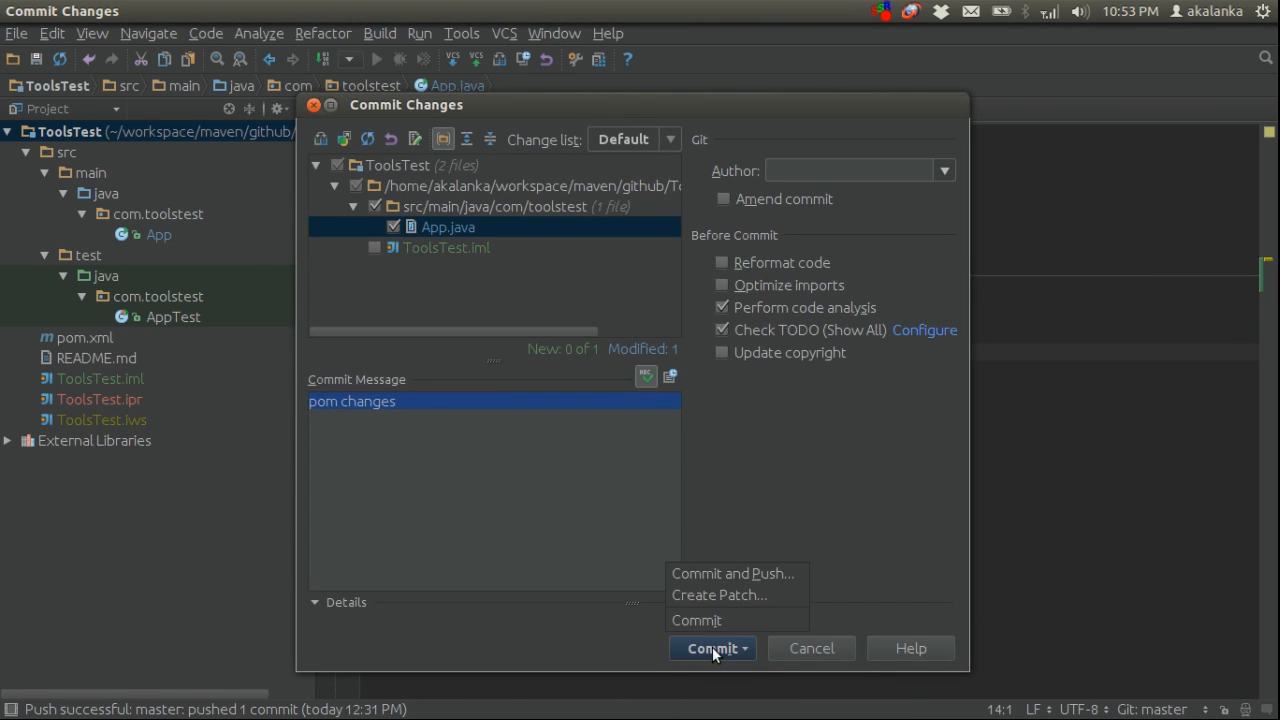
pyautogui.click(751, 575)
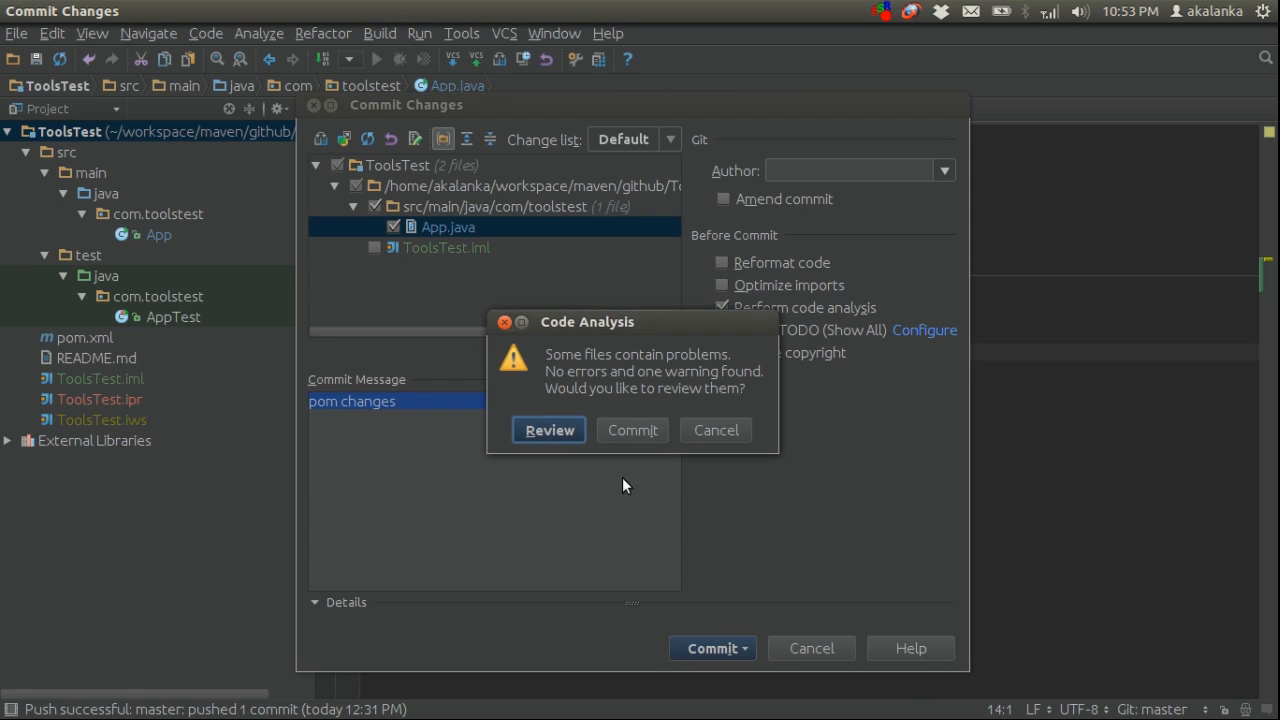
pyautogui.click(628, 430)
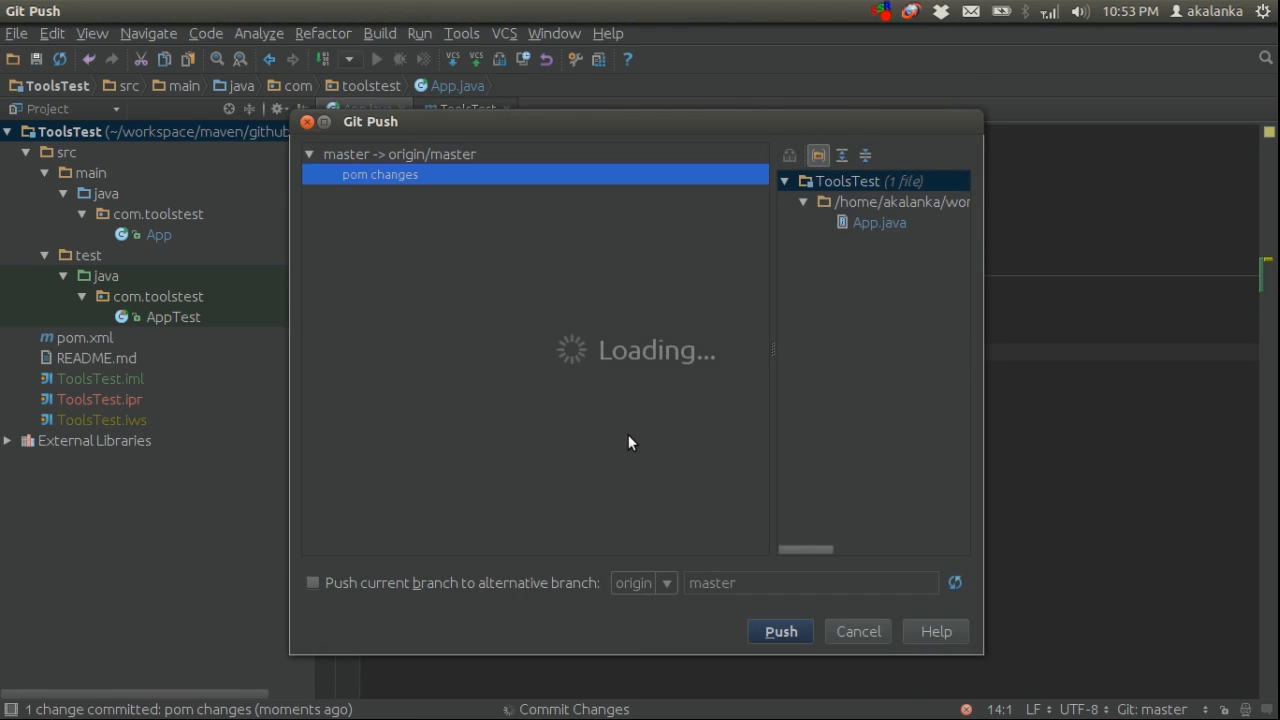
pyautogui.click(781, 630)
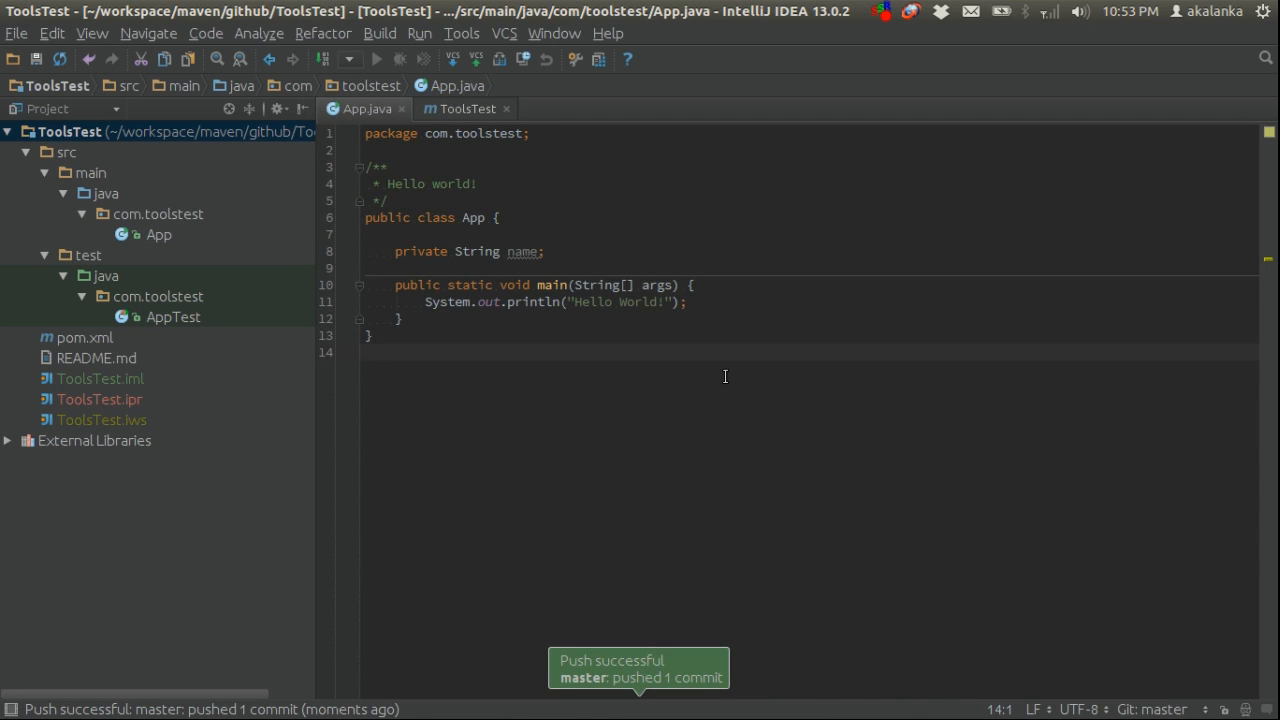
# Switch to Chromium, start another build of the pmd job and open the console output of build #2
pyautogui.hotkey('alt', 'Tab')
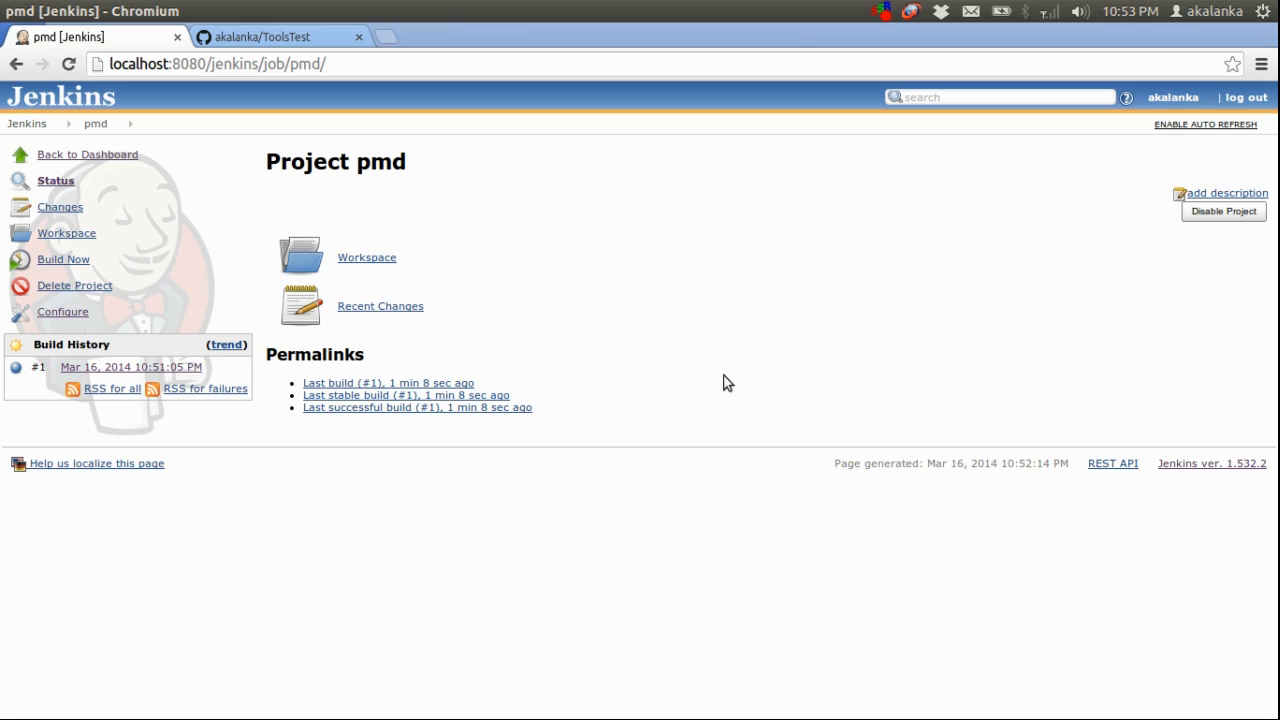
pyautogui.click(63, 262)
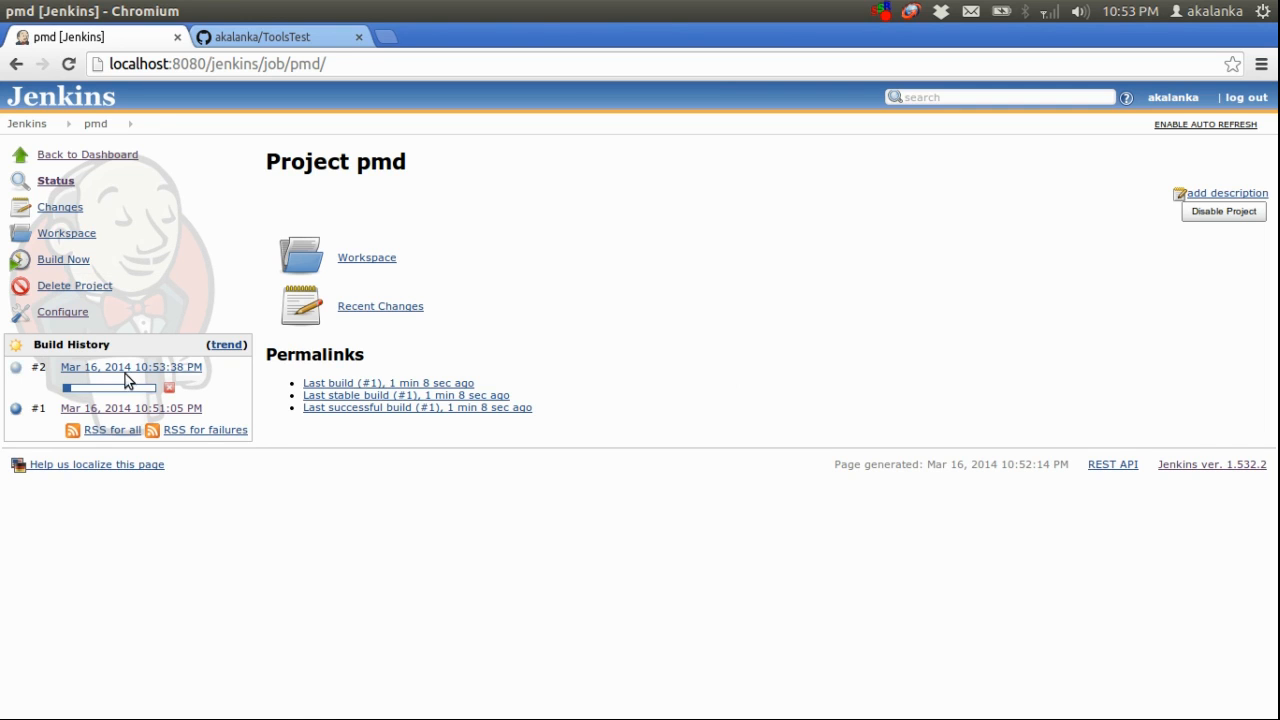
pyautogui.click(130, 368)
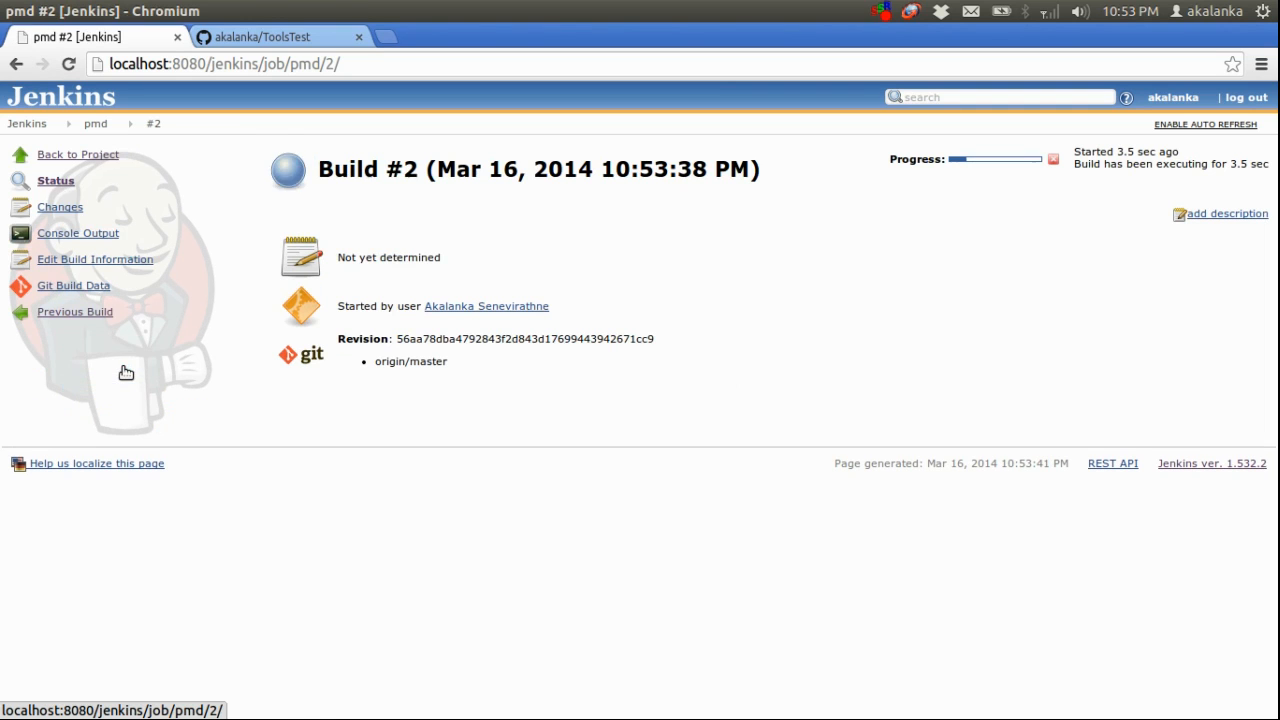
pyautogui.click(92, 236)
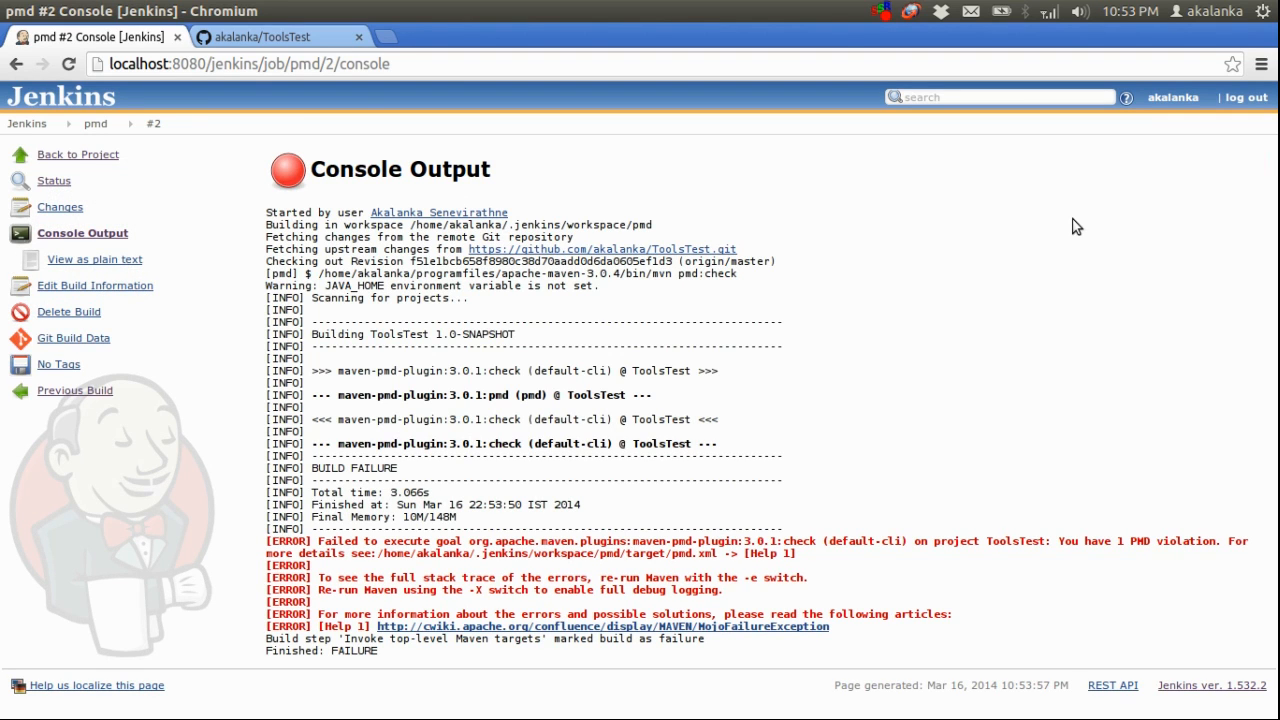
# Examine the build status, the PMD violation message and the pmd.xml report path in build #2's console output
pyautogui.moveTo(312, 474); pyautogui.dragTo(414, 468)
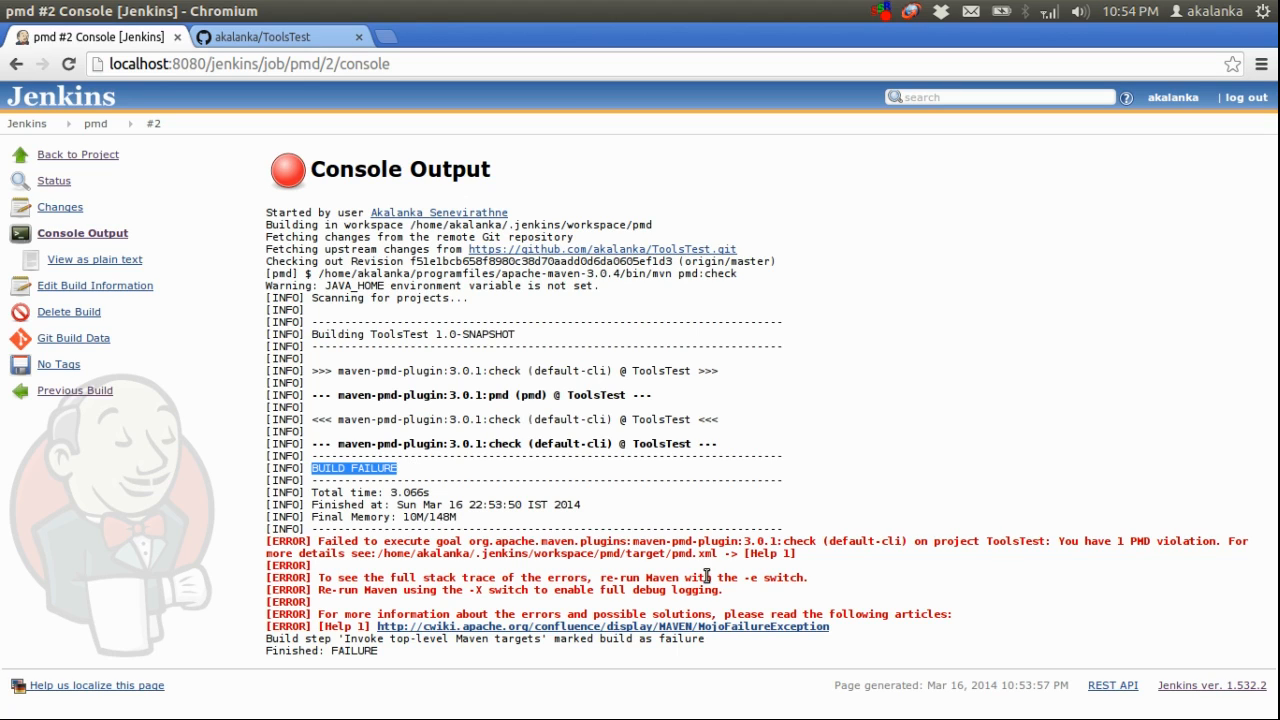
pyautogui.click(1097, 538)
pyautogui.moveTo(1097, 538); pyautogui.dragTo(1217, 544)
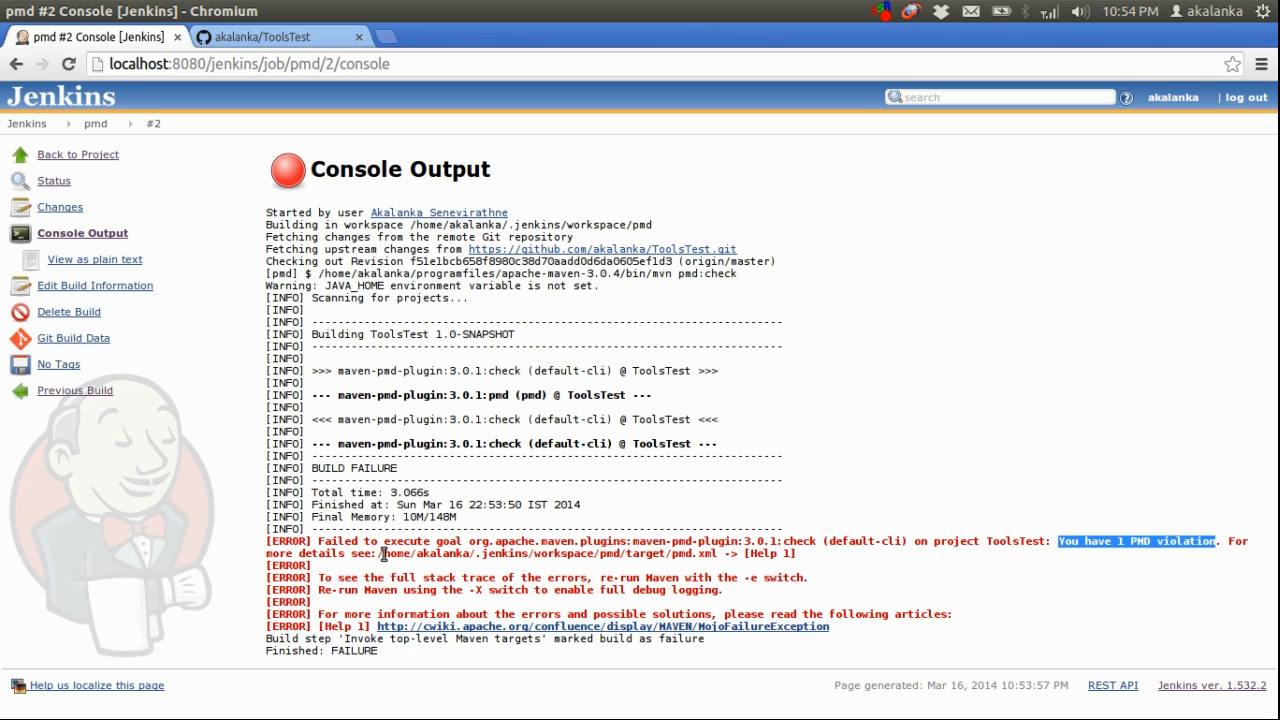
pyautogui.moveTo(382, 554); pyautogui.dragTo(717, 553)
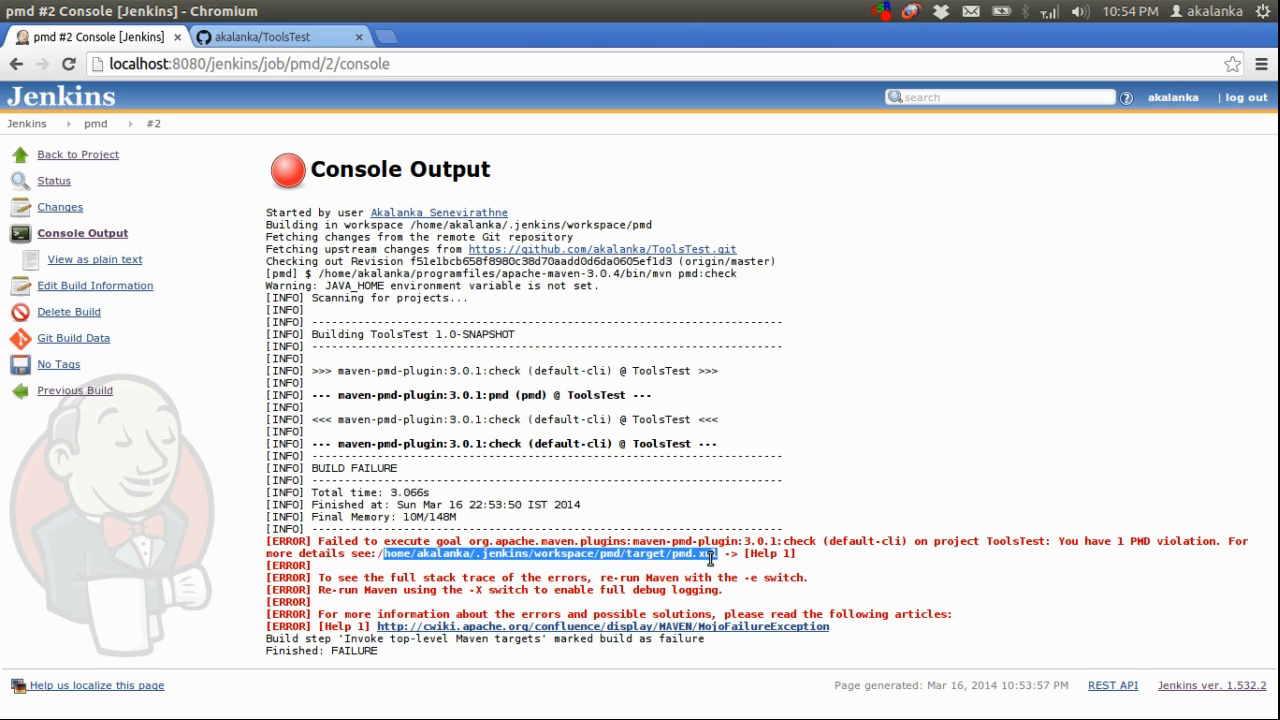
pyautogui.click(771, 545)
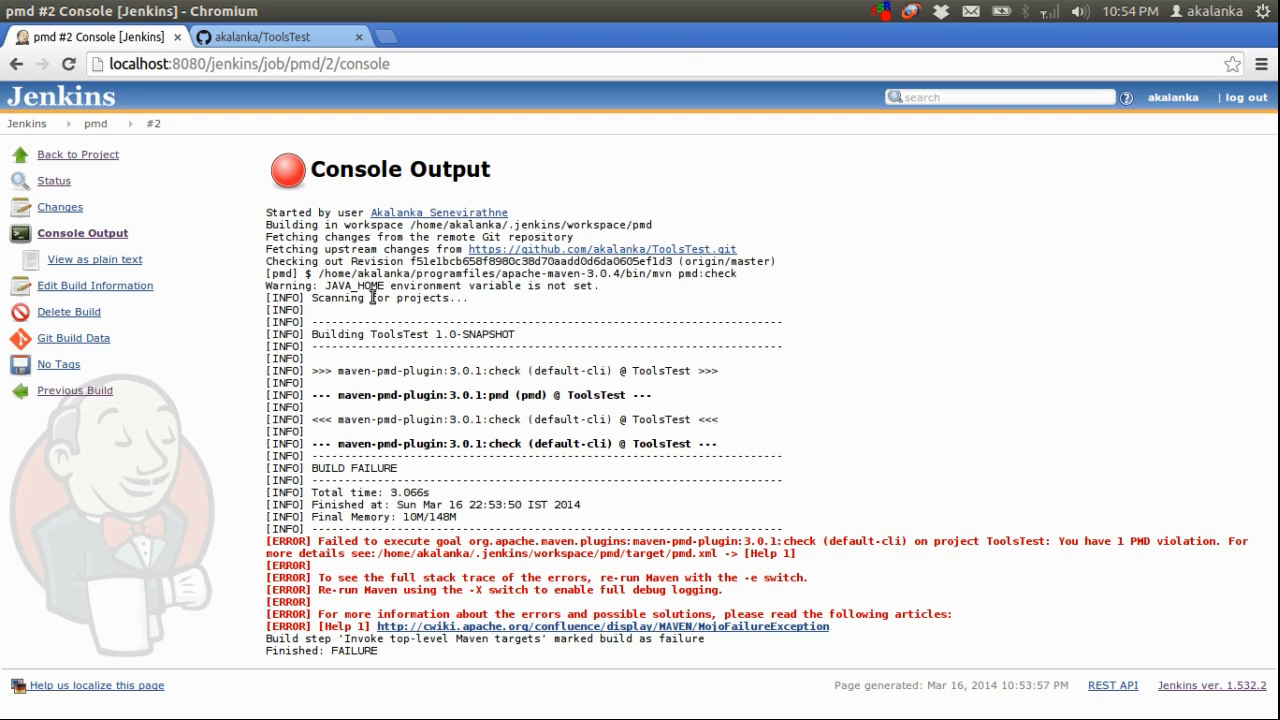
# Open the pmd job's configuration and add an E-mail Notification post-build action
pyautogui.click(94, 126)
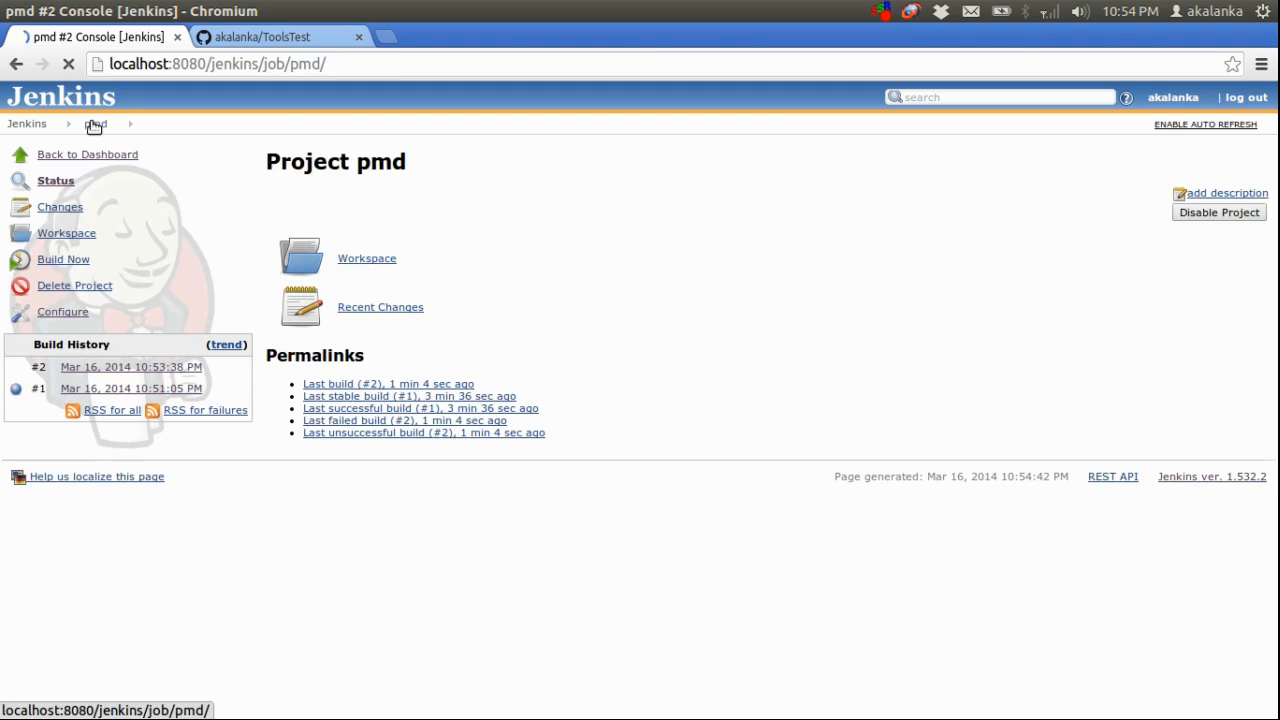
pyautogui.click(60, 311)
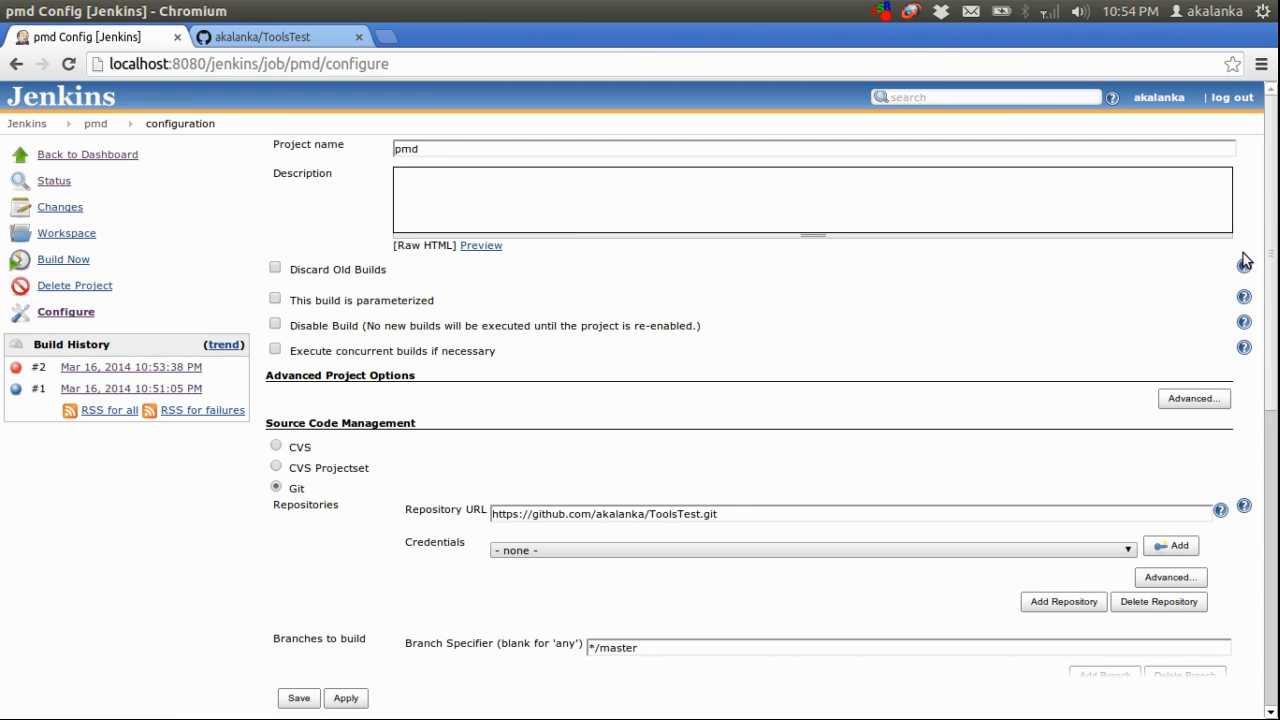
pyautogui.moveTo(1272, 242); pyautogui.dragTo(1271, 537)
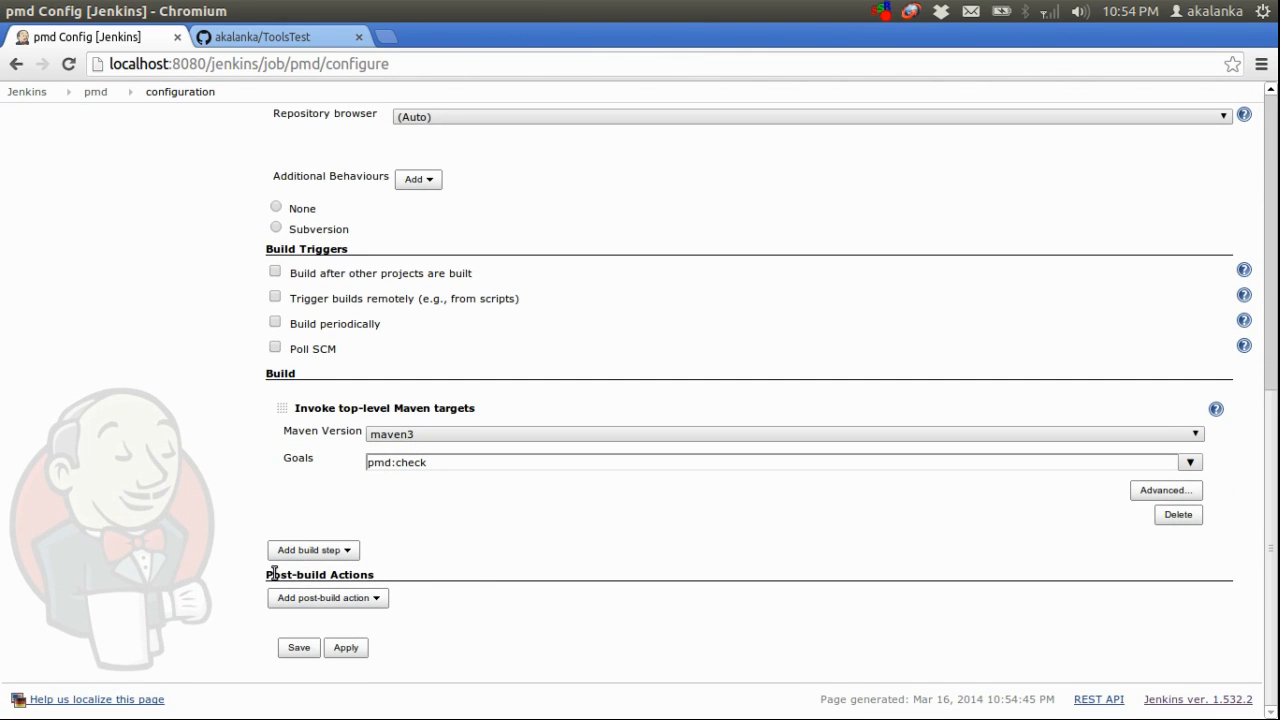
pyautogui.moveTo(268, 574); pyautogui.dragTo(289, 574)
pyautogui.click(360, 598)
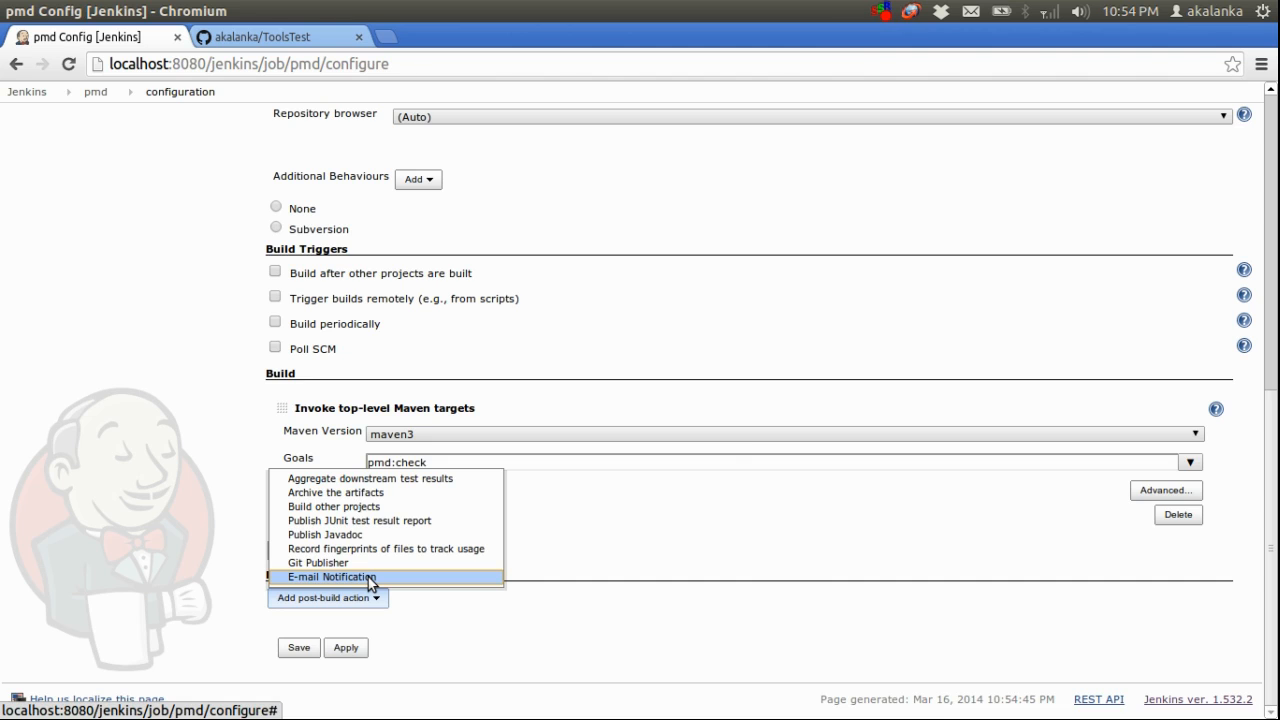
pyautogui.click(370, 577)
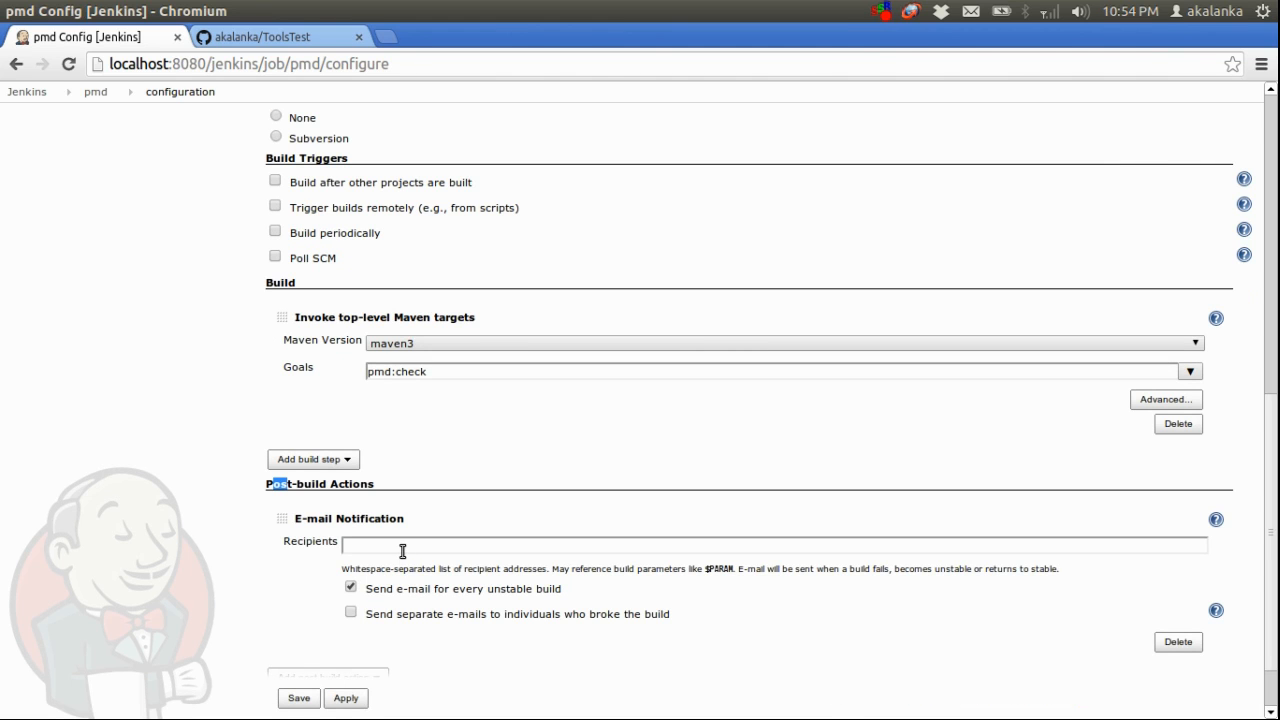
# Fill in the recipient's e-mail address for the notification by picking the local-machine account suggestion, and save the job configuration
pyautogui.click(402, 545)
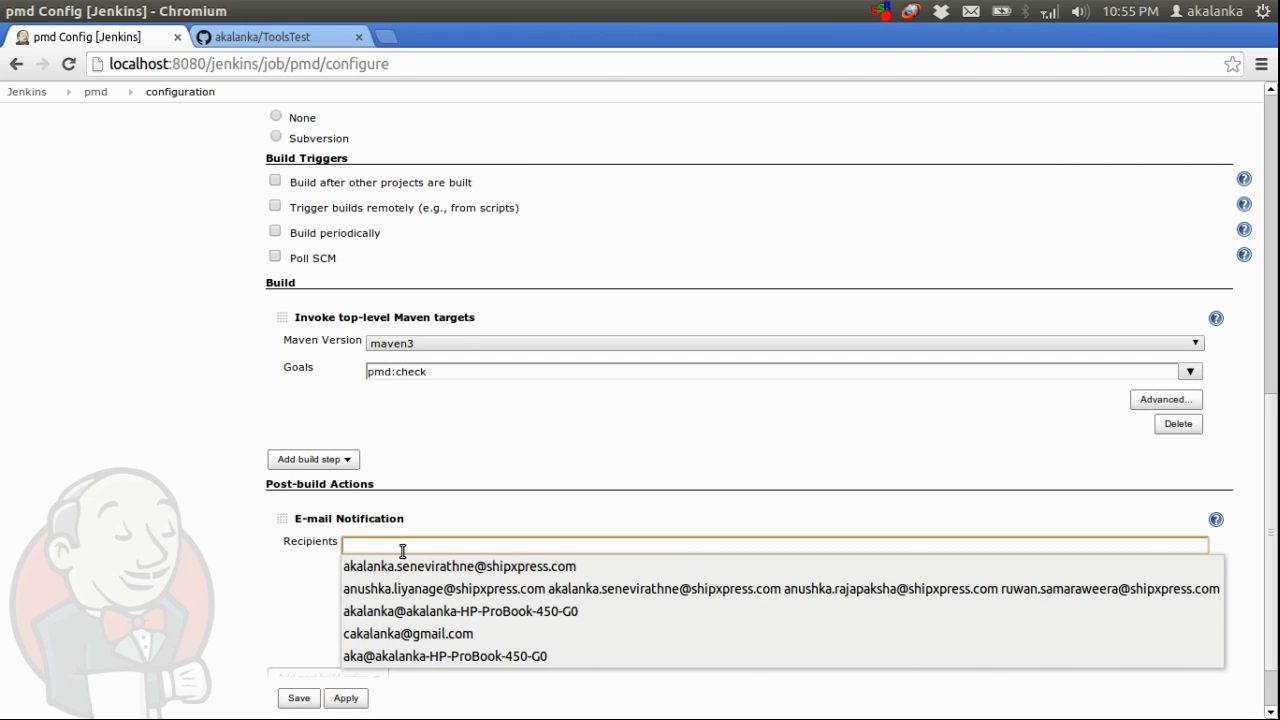
pyautogui.click(422, 613)
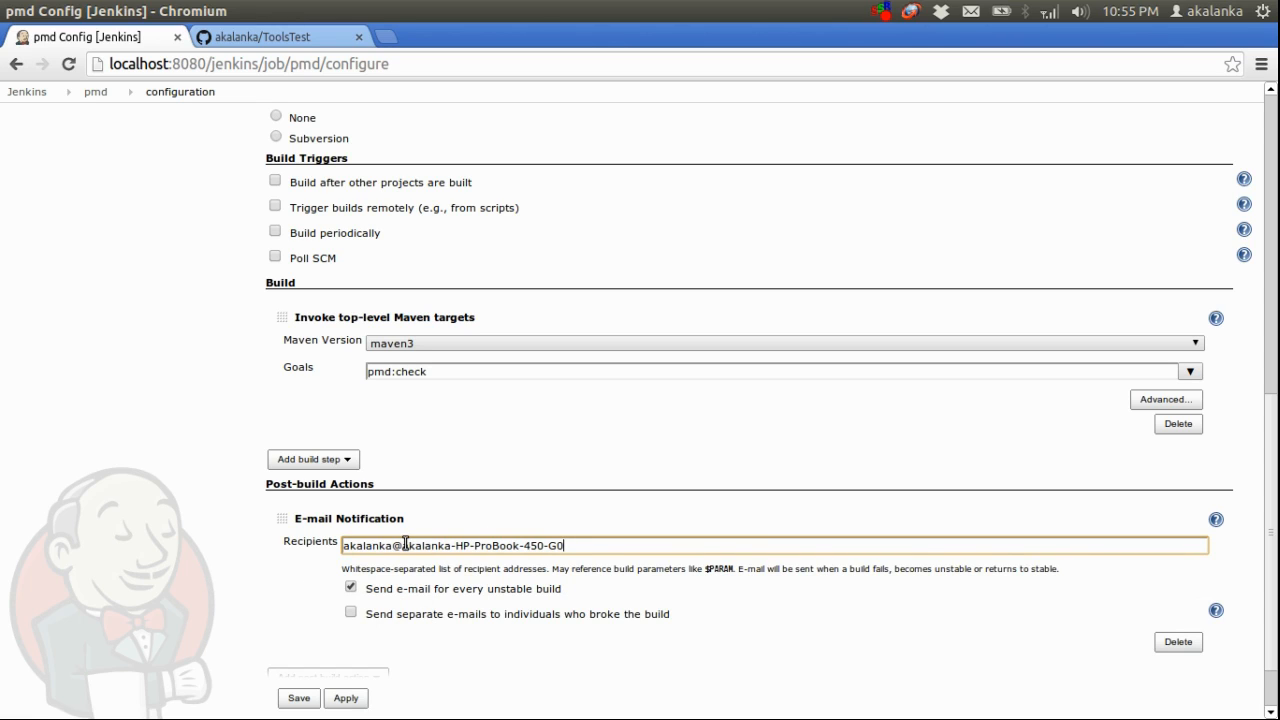
pyautogui.moveTo(405, 545); pyautogui.dragTo(514, 541)
pyautogui.click(585, 543)
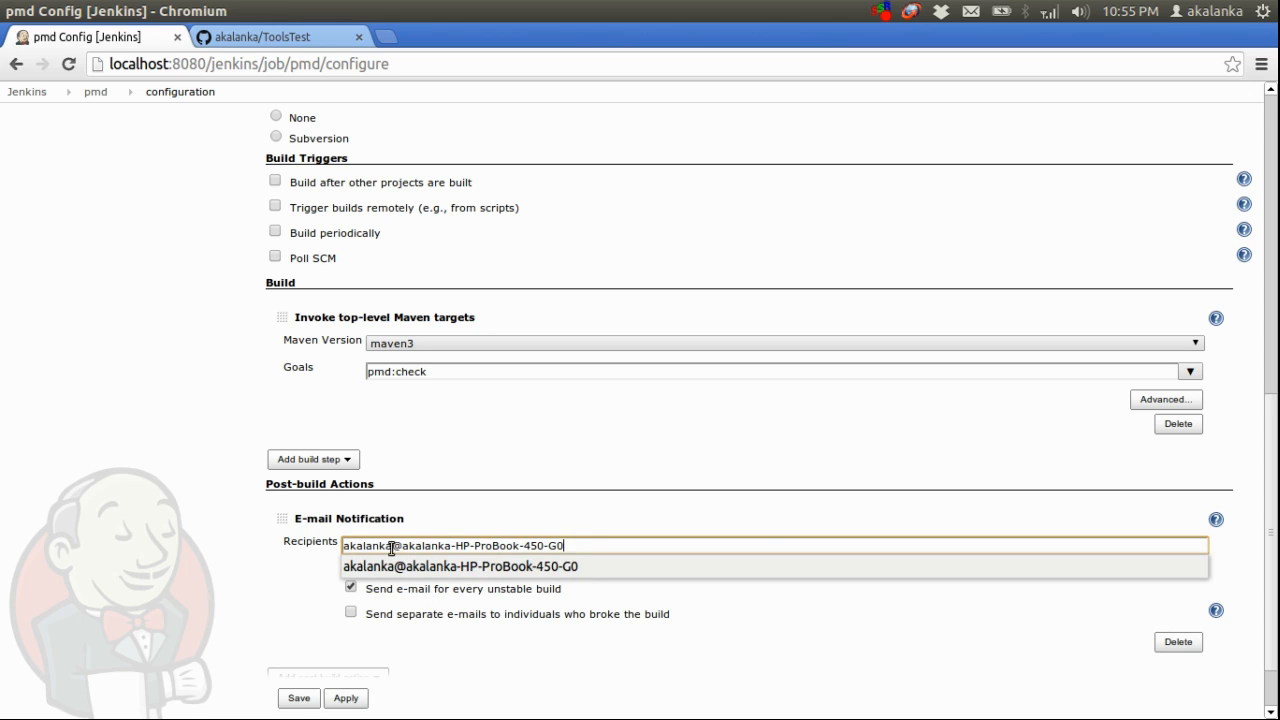
pyautogui.click(116, 596)
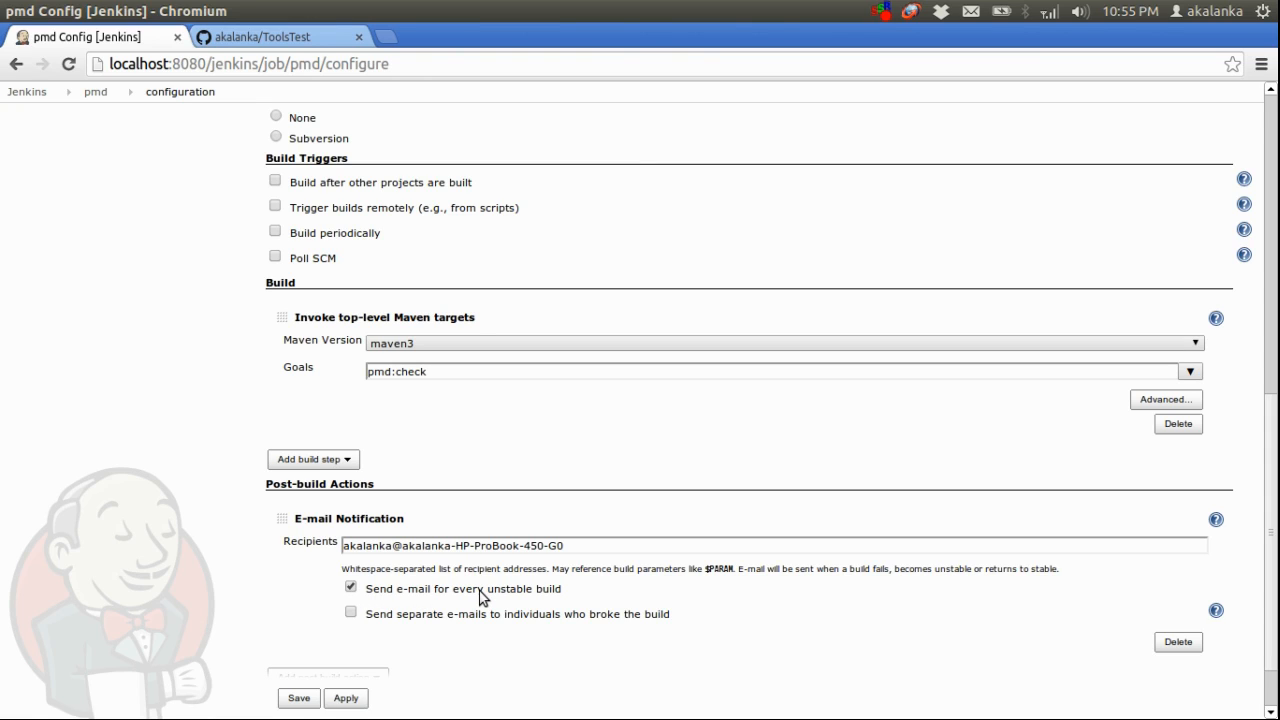
pyautogui.click(301, 701)
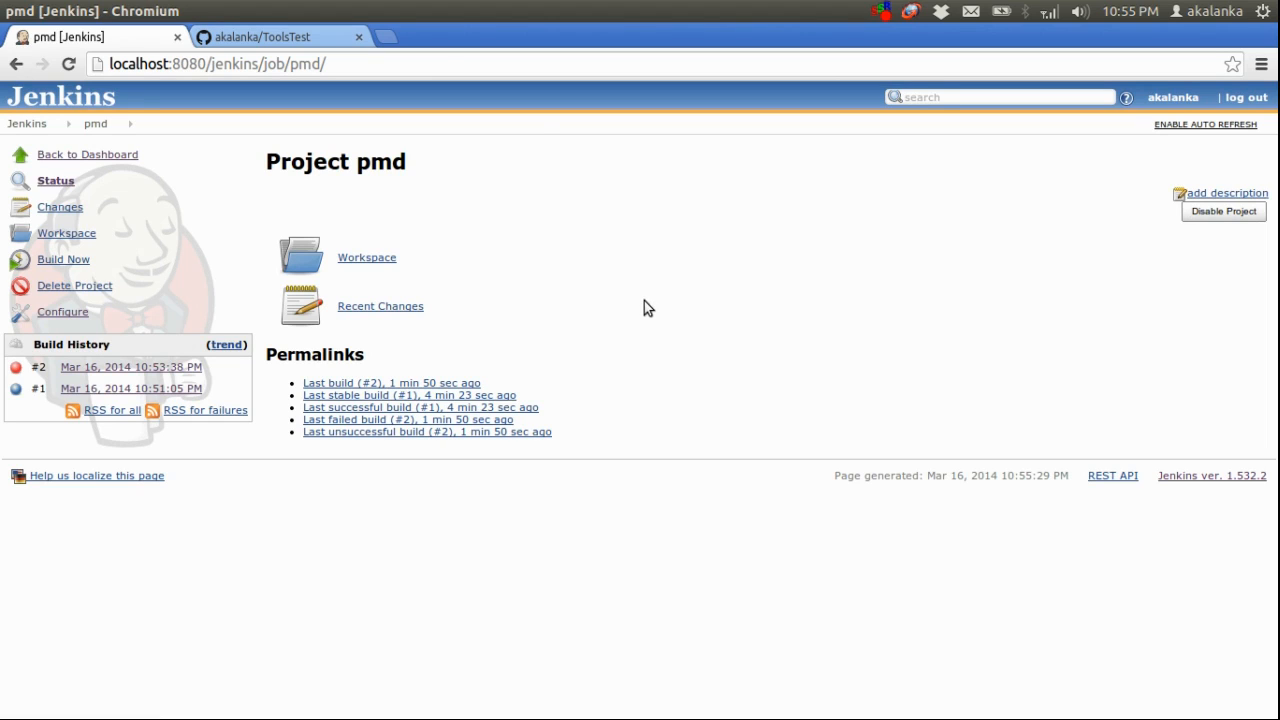
# Open localhost in a new browser tab and log the admin account off Citadel
pyautogui.click(385, 40)
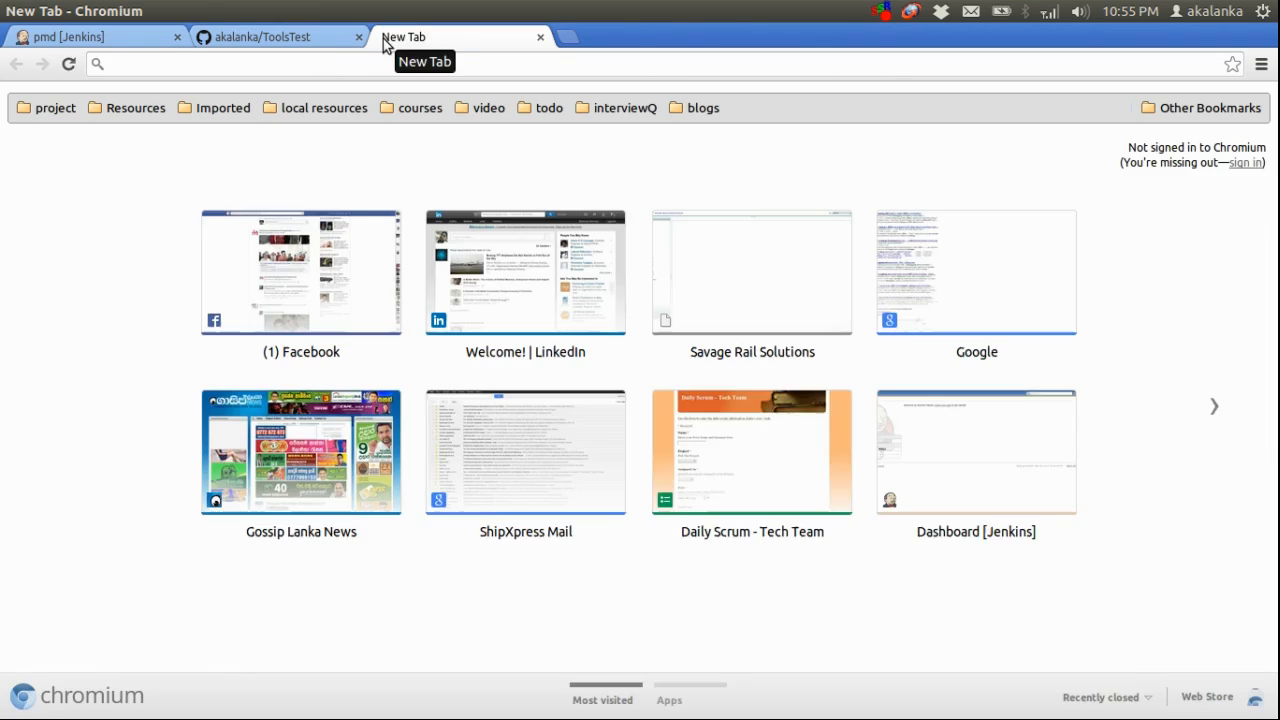
pyautogui.write('localhost')
pyautogui.press('Return')
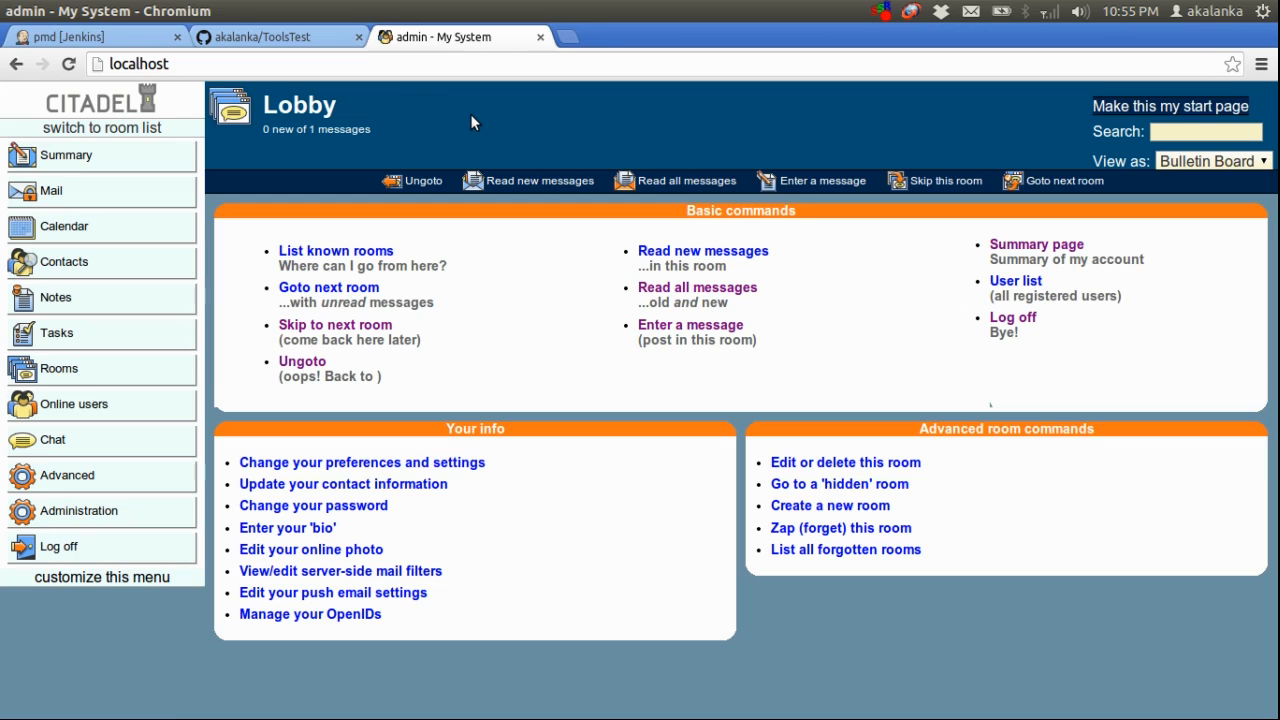
pyautogui.click(68, 551)
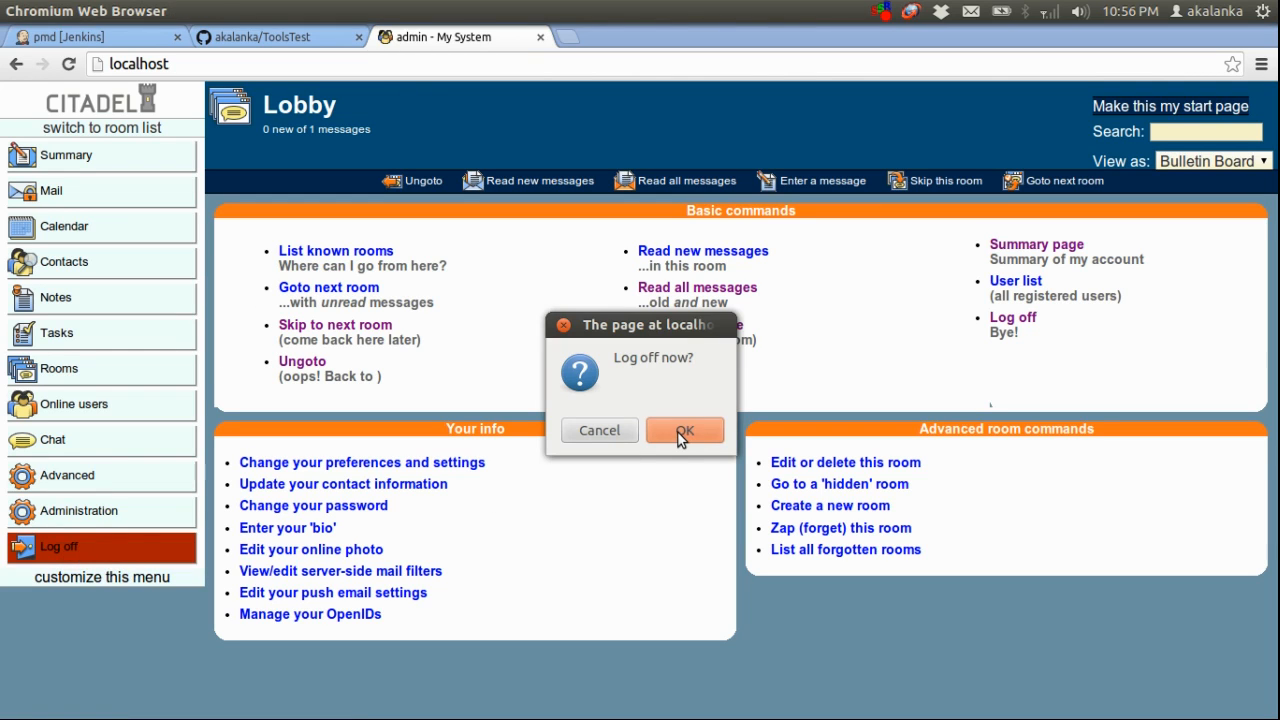
pyautogui.click(680, 436)
# Register a new Citadel user by entering the user name and account password, and open that account's mail folder
pyautogui.click(640, 296)
pyautogui.doubleClick(692, 285)
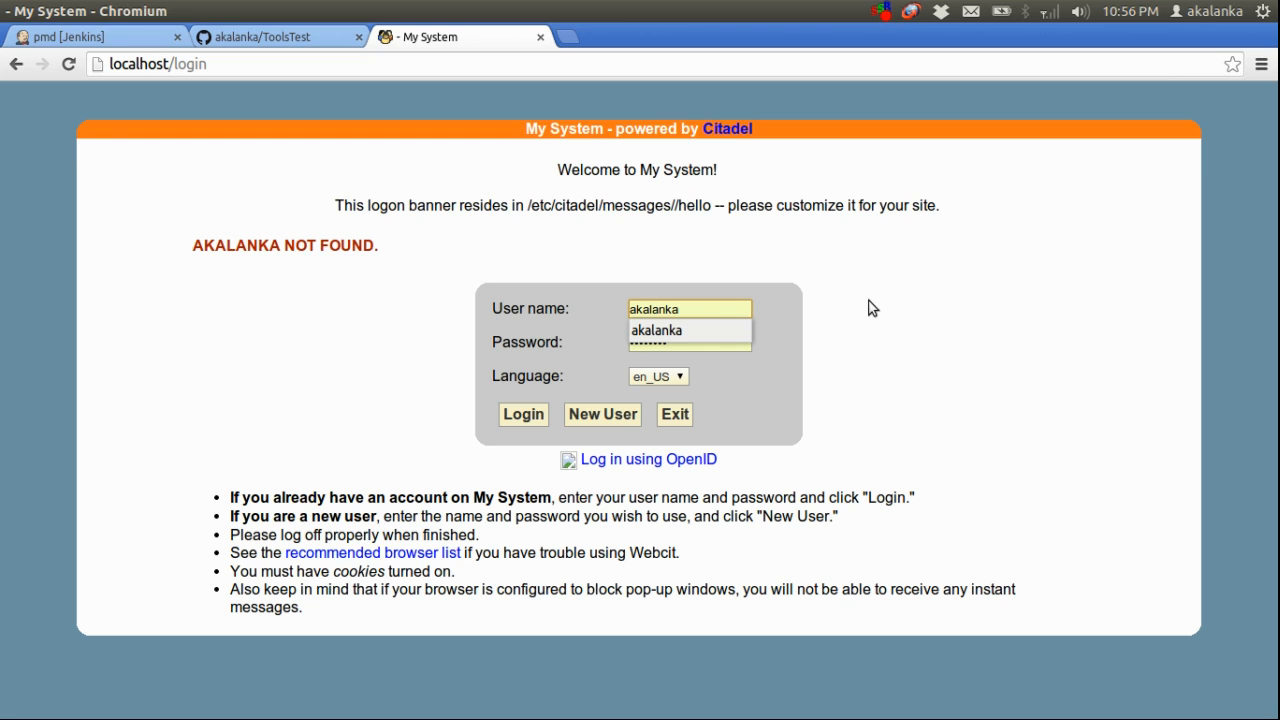
pyautogui.press('Tab')
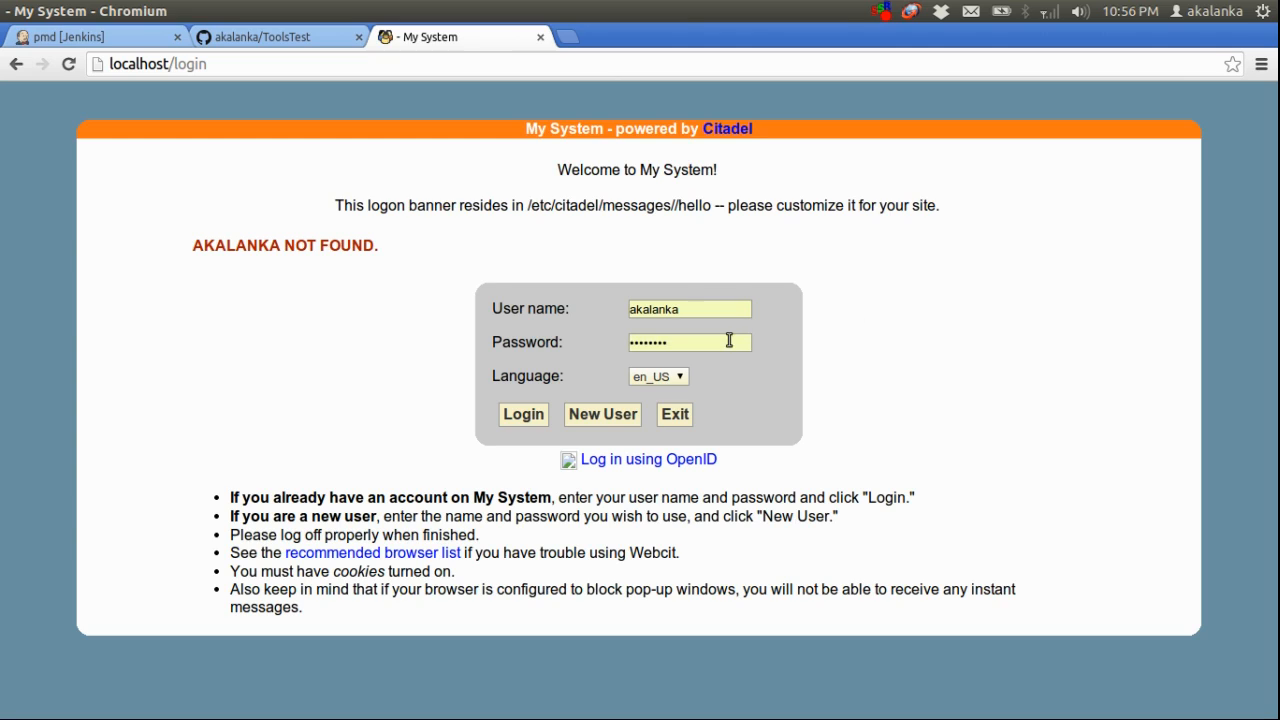
pyautogui.doubleClick(711, 343)
pyautogui.write('••••••')
pyautogui.click(596, 419)
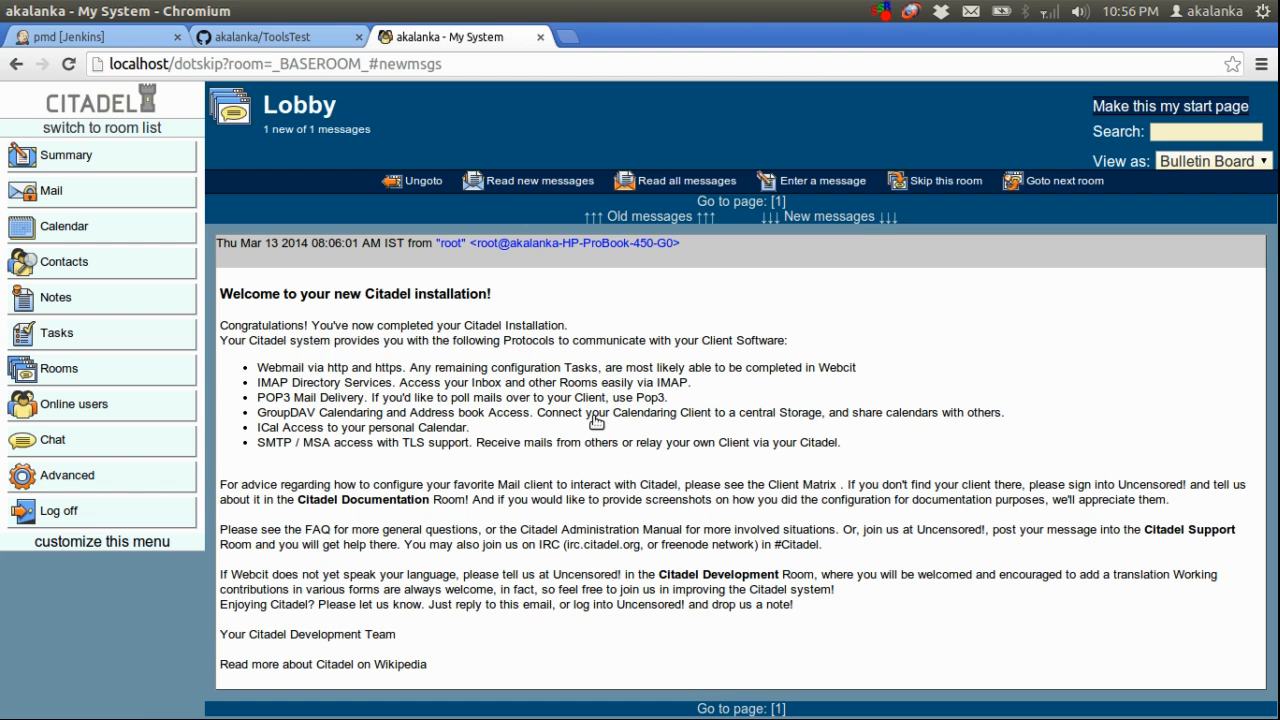
pyautogui.click(123, 193)
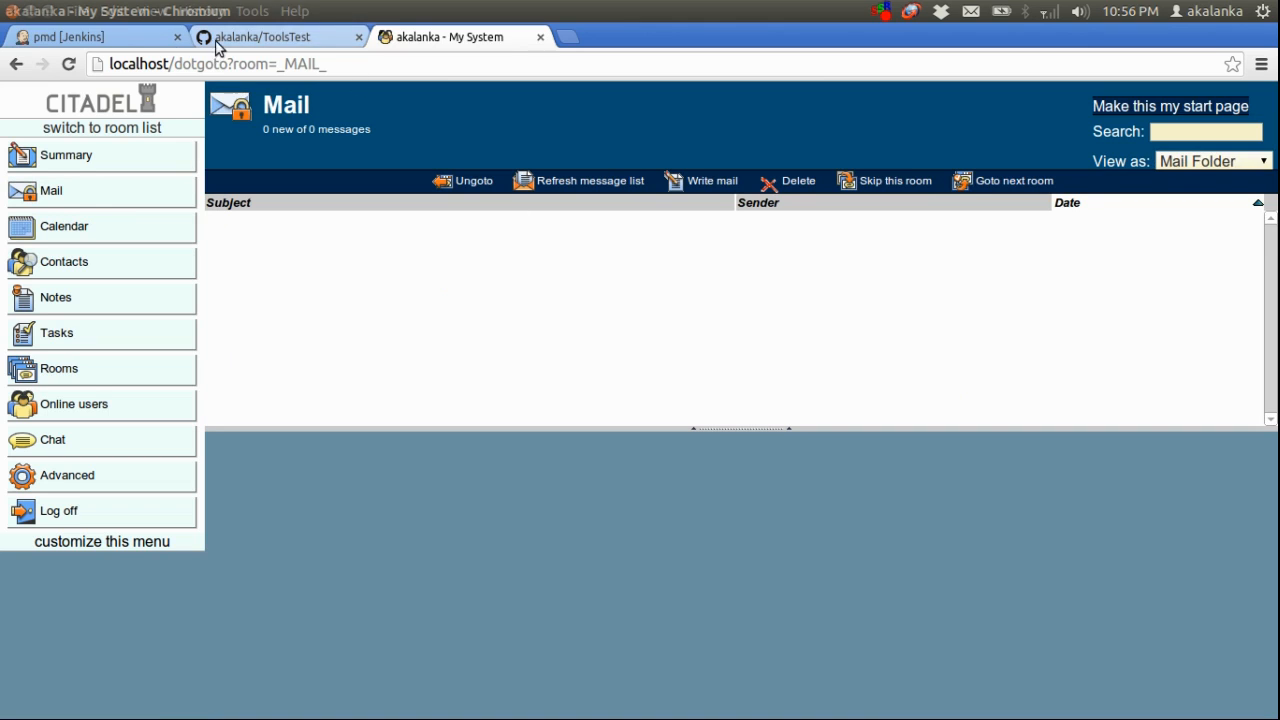
# Start another build of the pmd job in Jenkins and check the e-mail sending line in build #3's console output
pyautogui.click(136, 40)
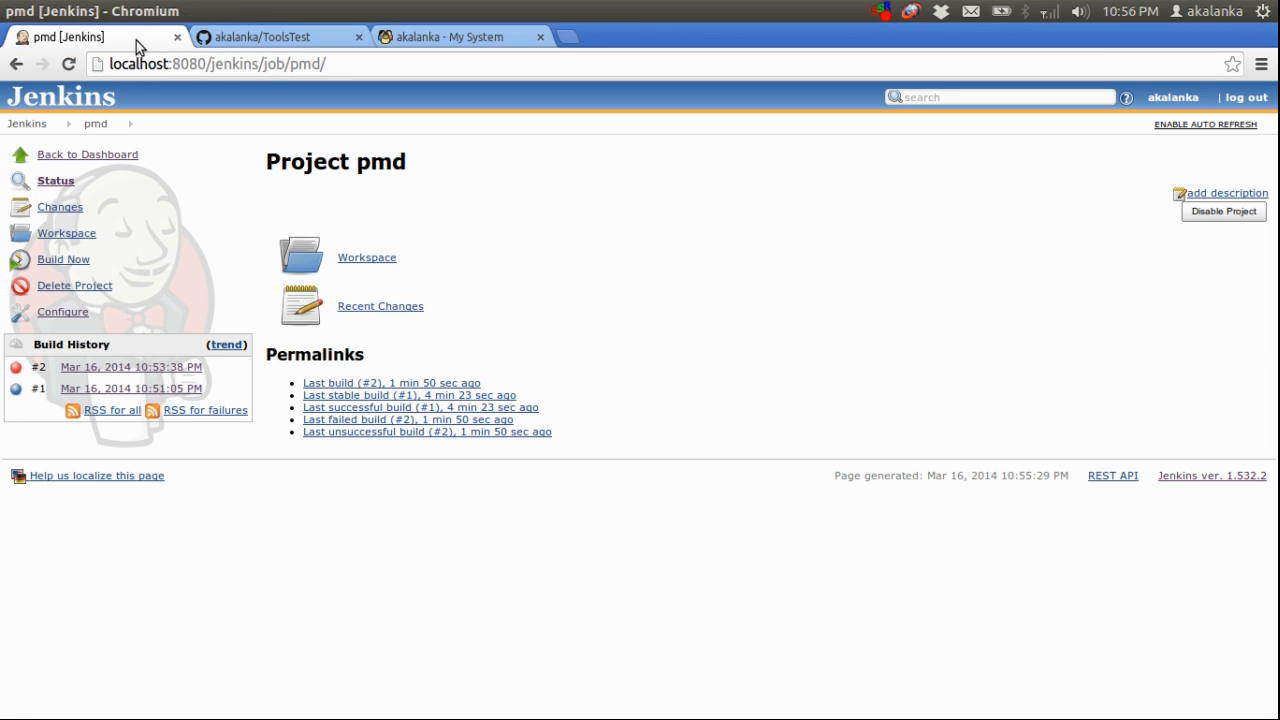
pyautogui.click(66, 261)
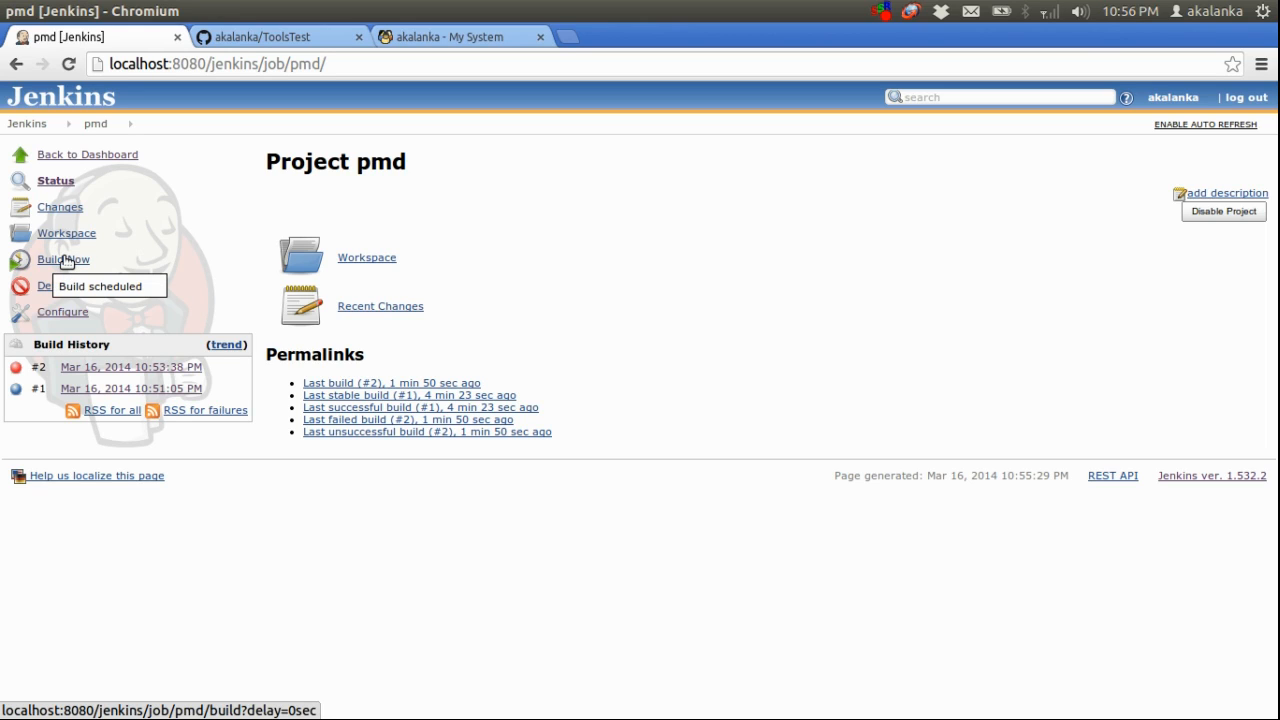
pyautogui.click(137, 371)
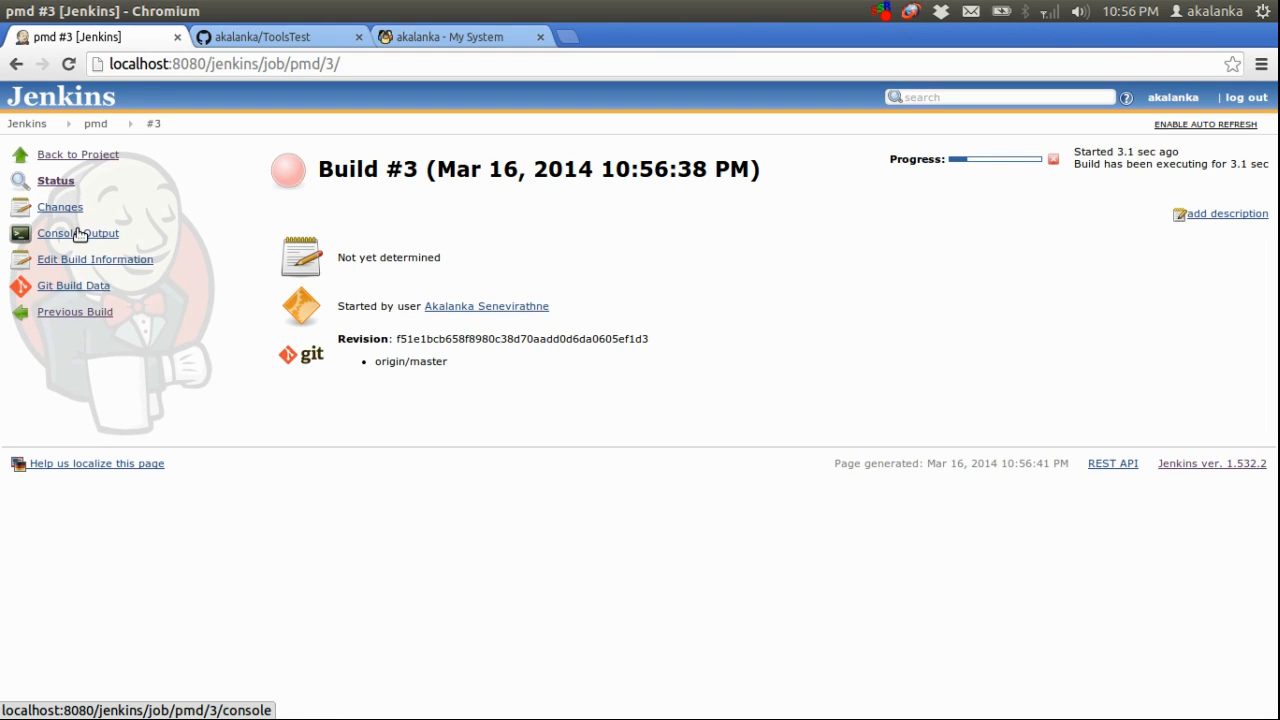
pyautogui.click(79, 234)
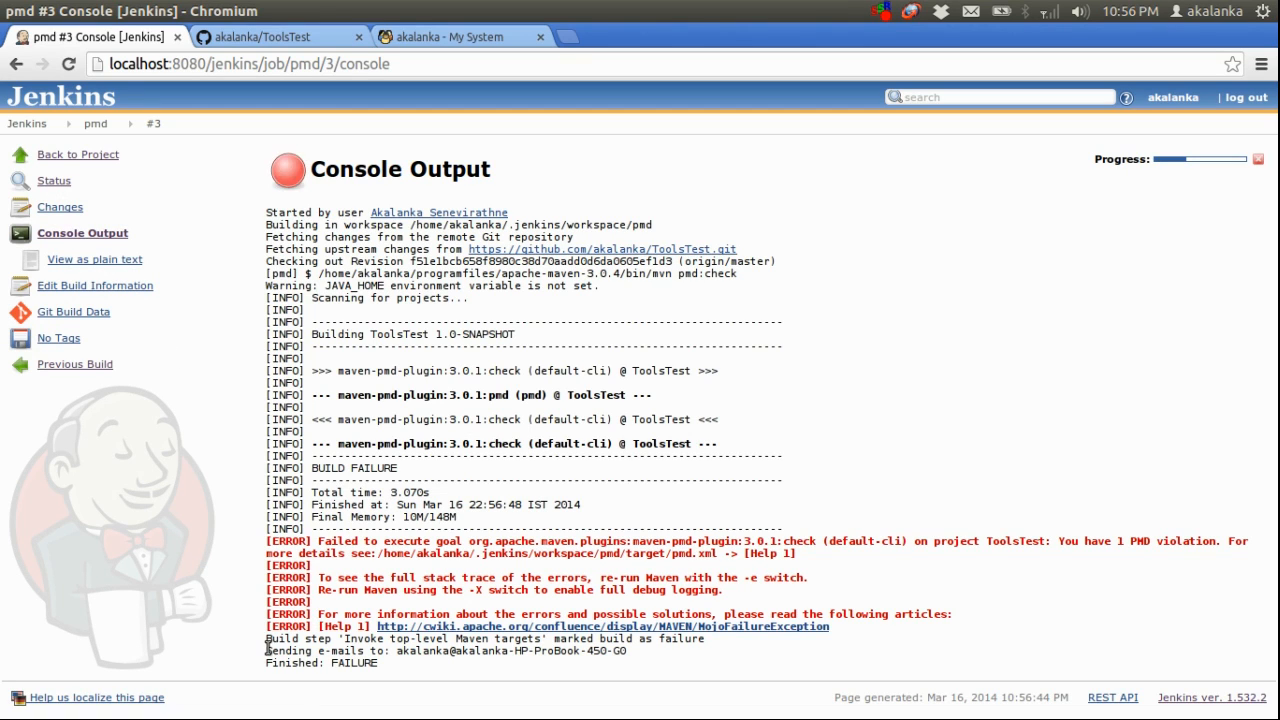
pyautogui.moveTo(267, 650); pyautogui.dragTo(651, 651)
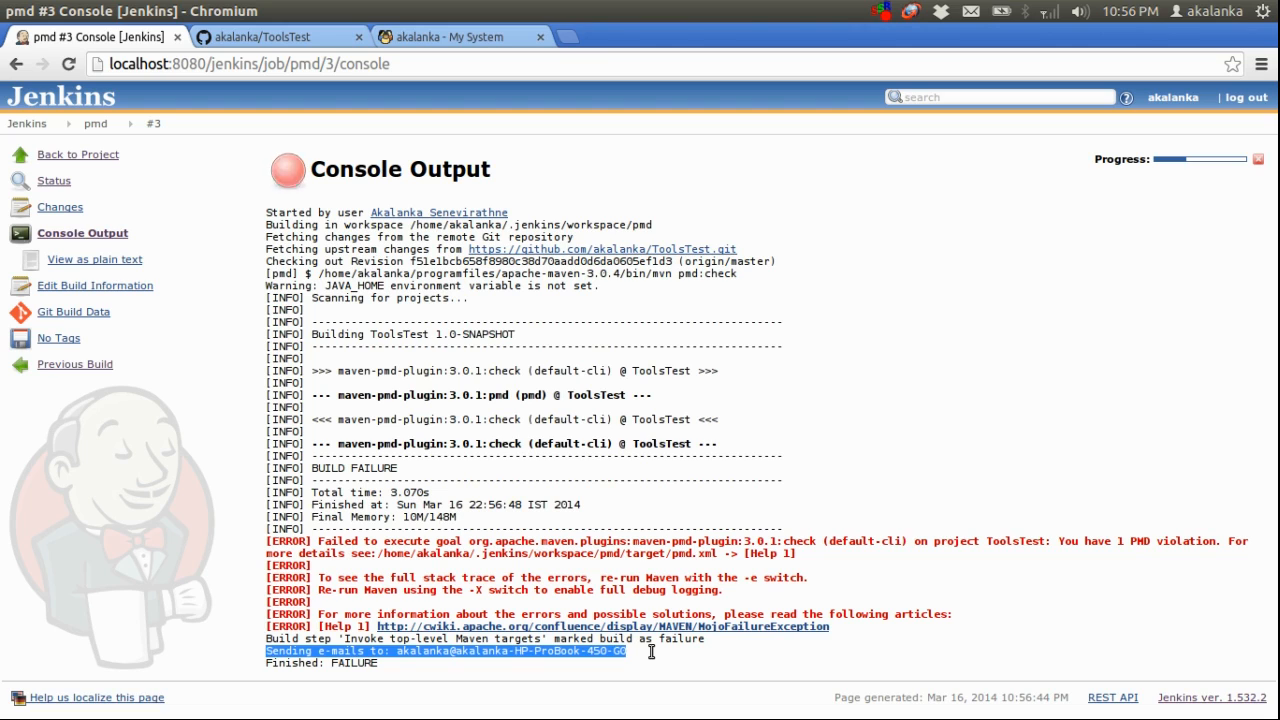
pyautogui.click(651, 651)
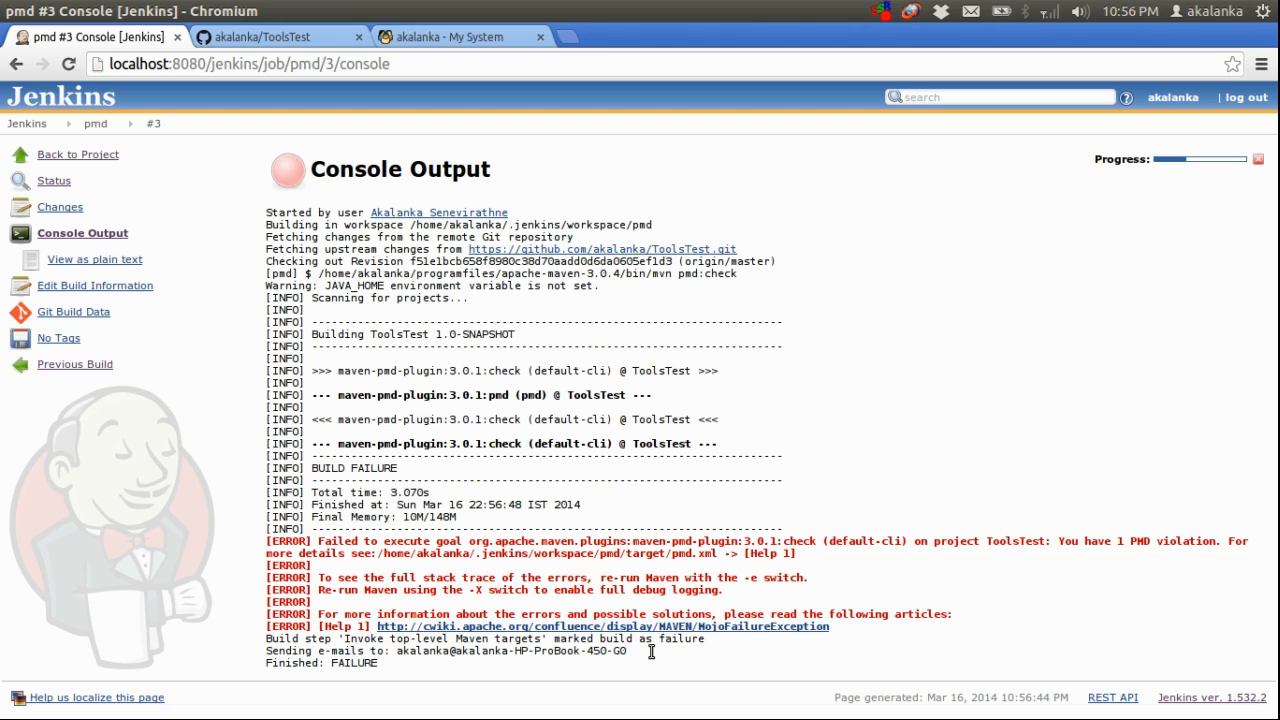
# Reload the Citadel mail folder, compare the new mail with the pmd build history, and open the message "Build failed in Jenkins: pmd #3"
pyautogui.click(457, 35)
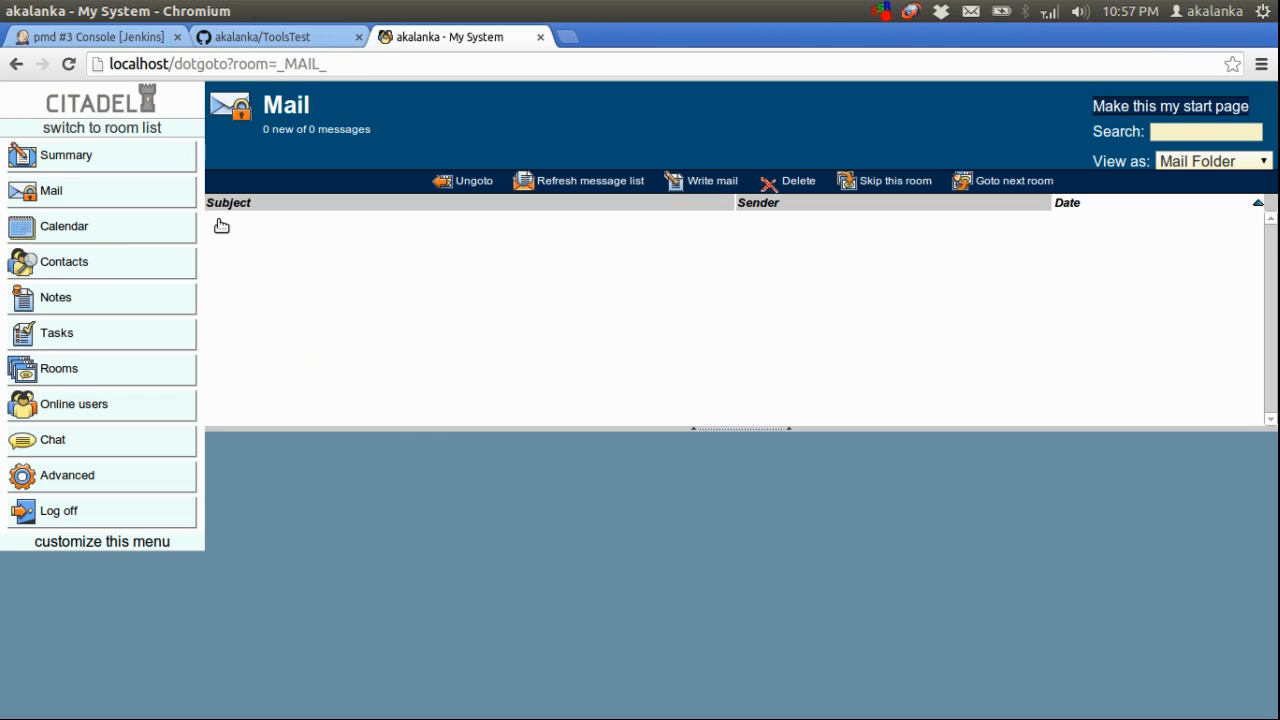
pyautogui.click(125, 201)
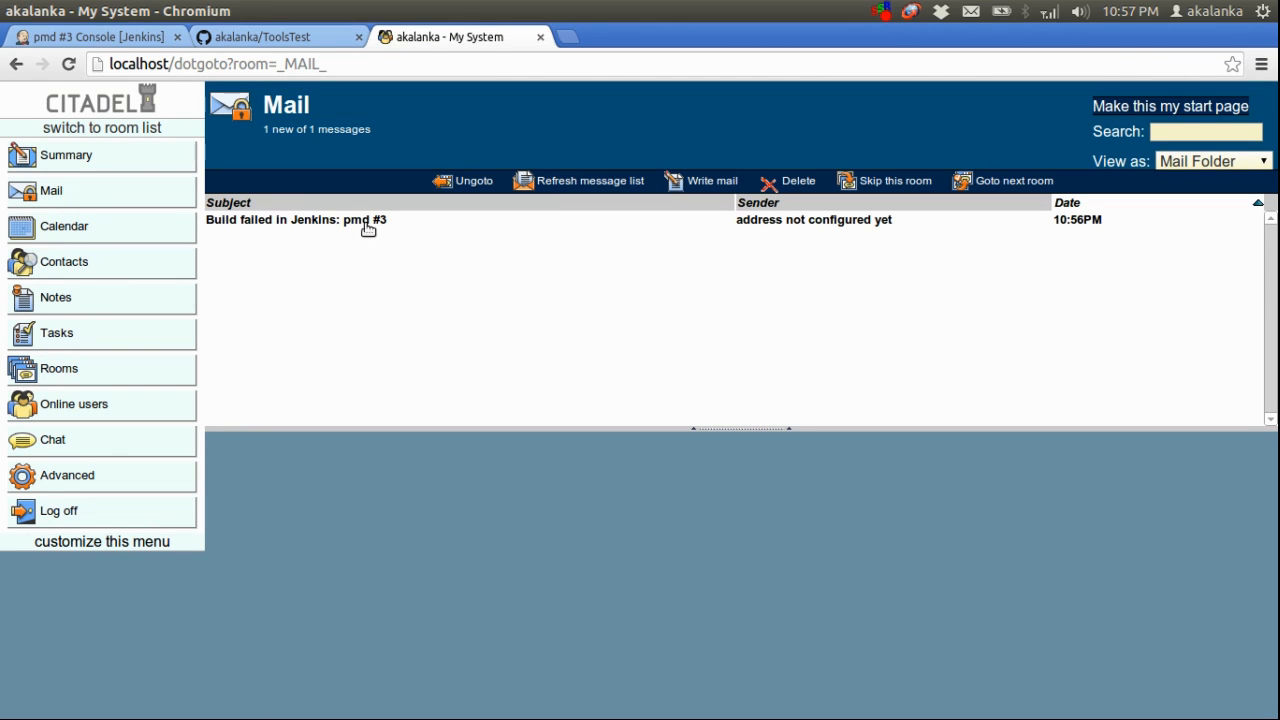
pyautogui.click(120, 38)
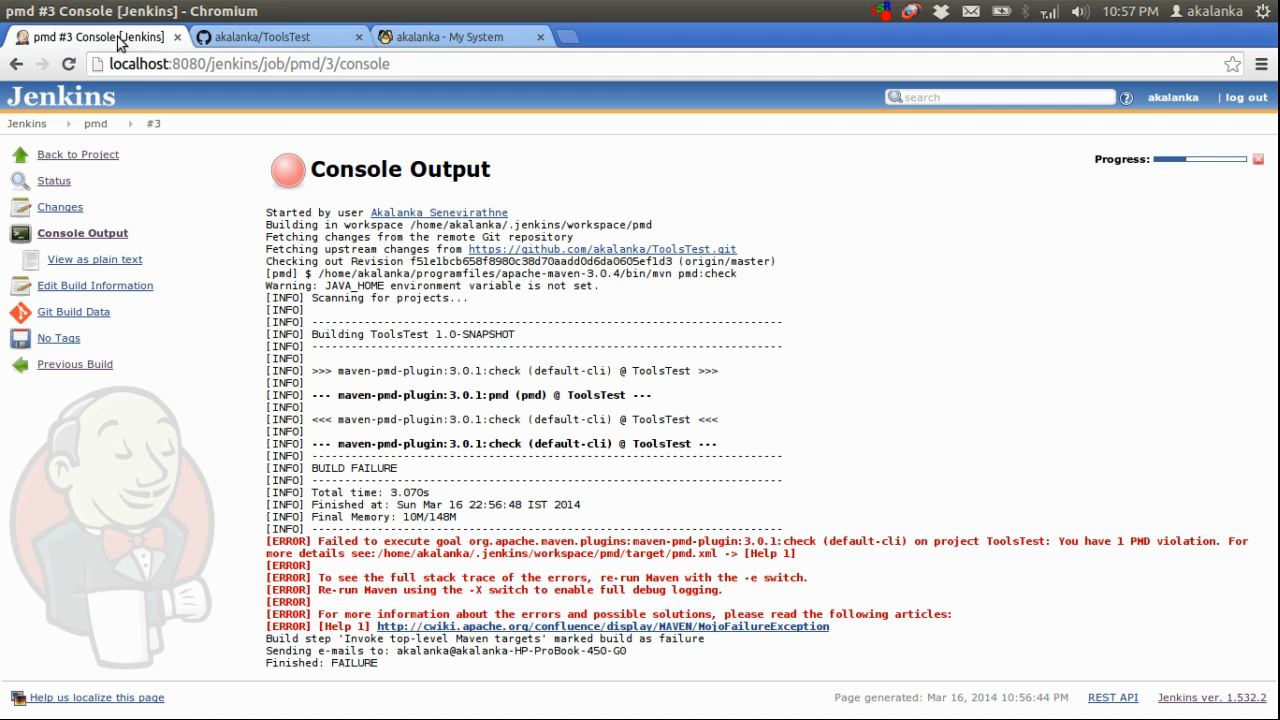
pyautogui.click(95, 128)
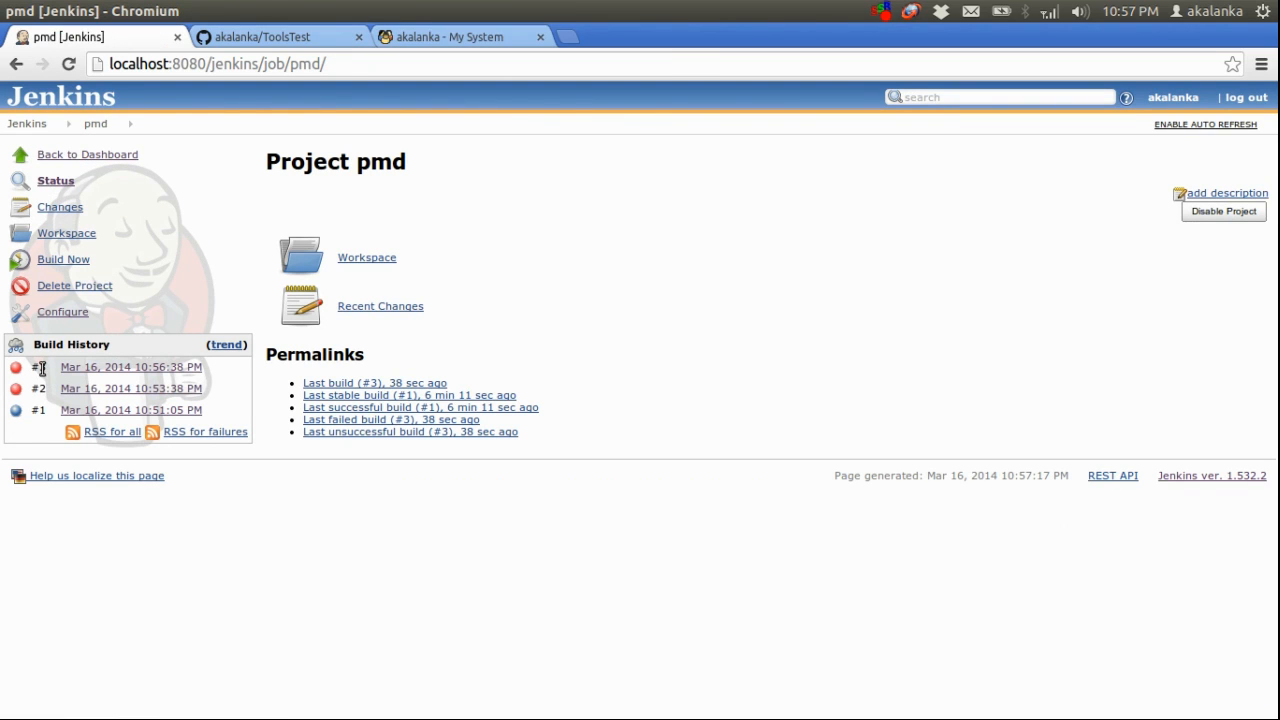
pyautogui.moveTo(32, 368); pyautogui.dragTo(56, 367)
pyautogui.click(420, 42)
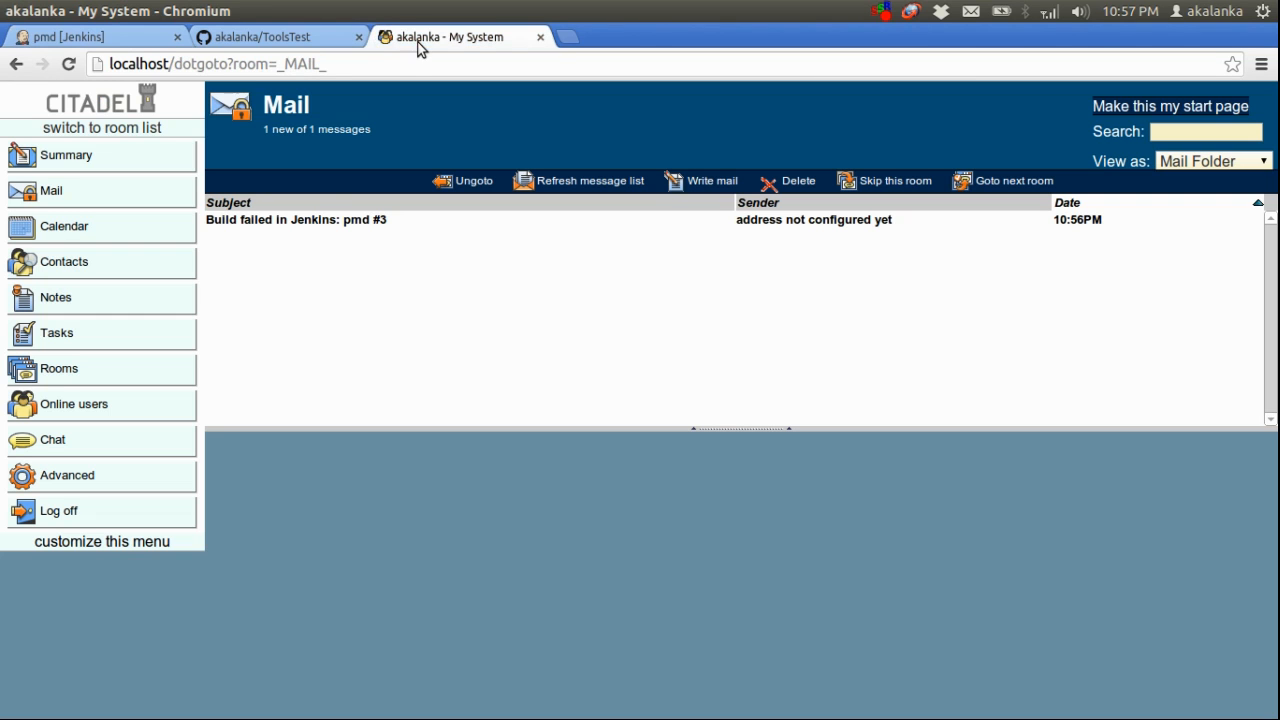
pyautogui.click(334, 222)
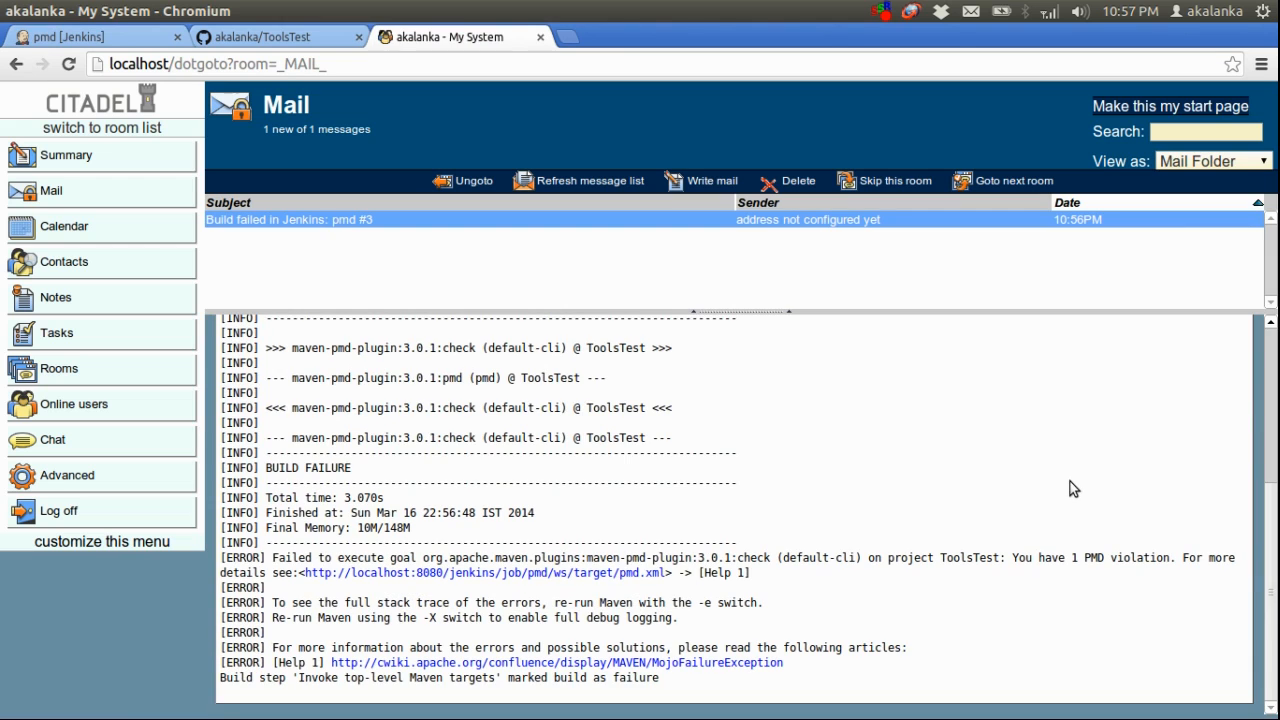
# Open the pmd.xml report linked in the failure mail and examine the violation message and the field it names
pyautogui.click(524, 579)
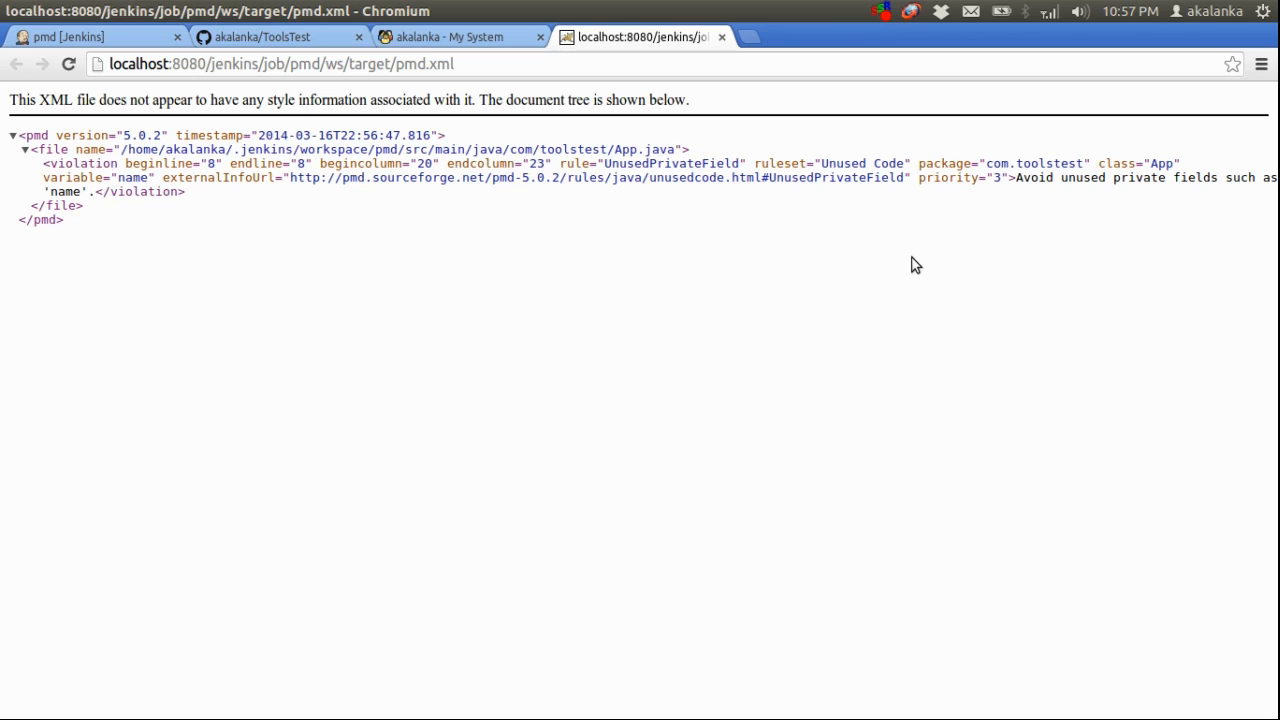
pyautogui.moveTo(1014, 178); pyautogui.dragTo(1236, 179)
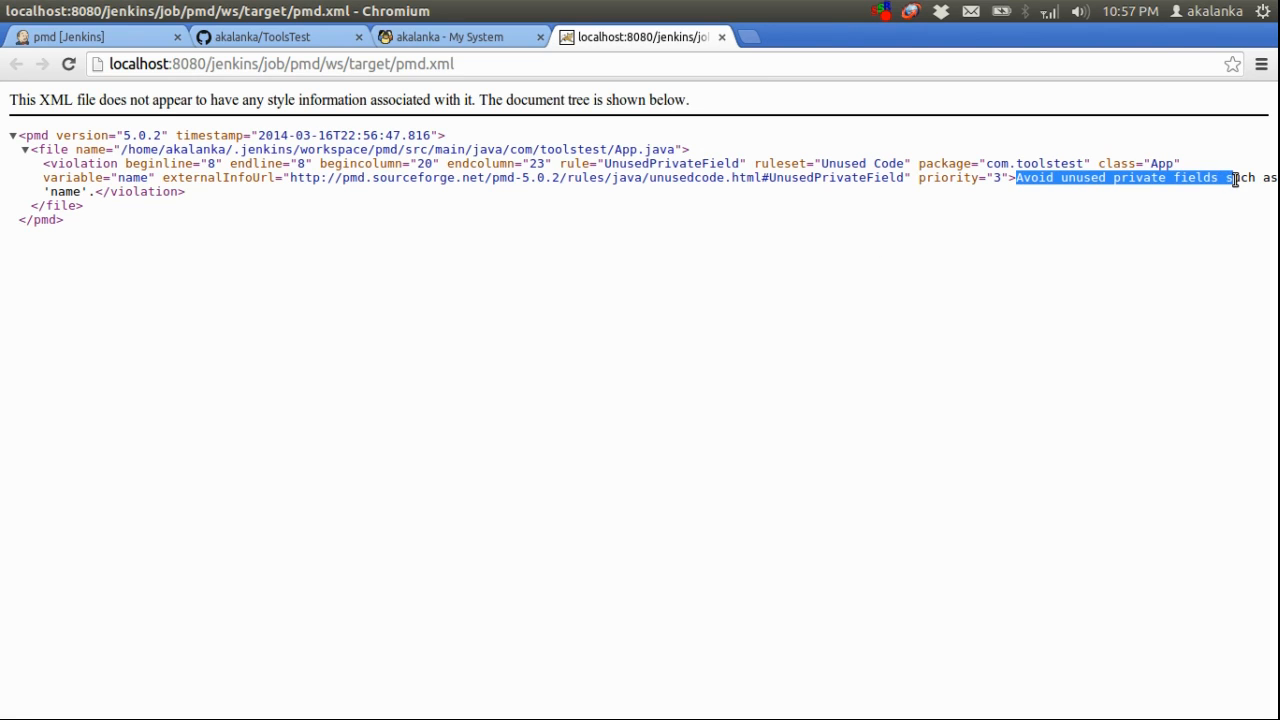
pyautogui.click(1236, 179)
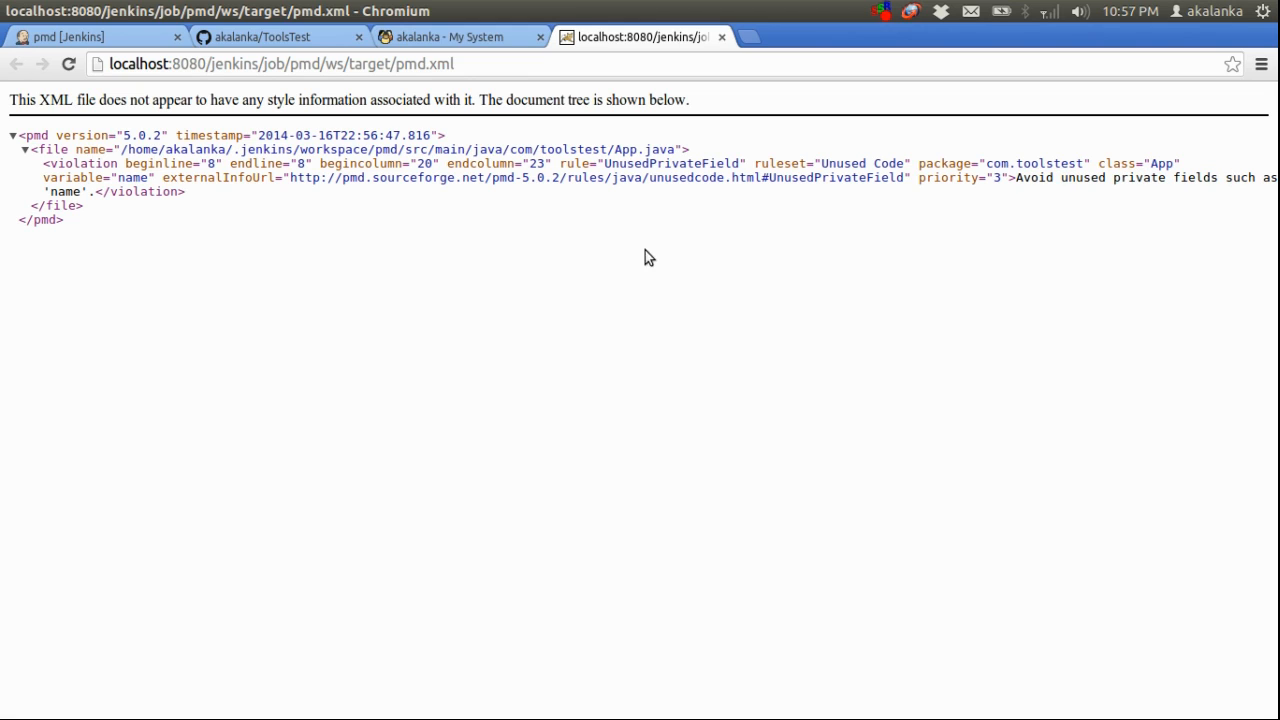
pyautogui.doubleClick(64, 192)
# Switch to IntelliJ IDEA to inspect the name field in App.java, and return to the pmd job page in Chromium
pyautogui.hotkey('alt', 'Tab')
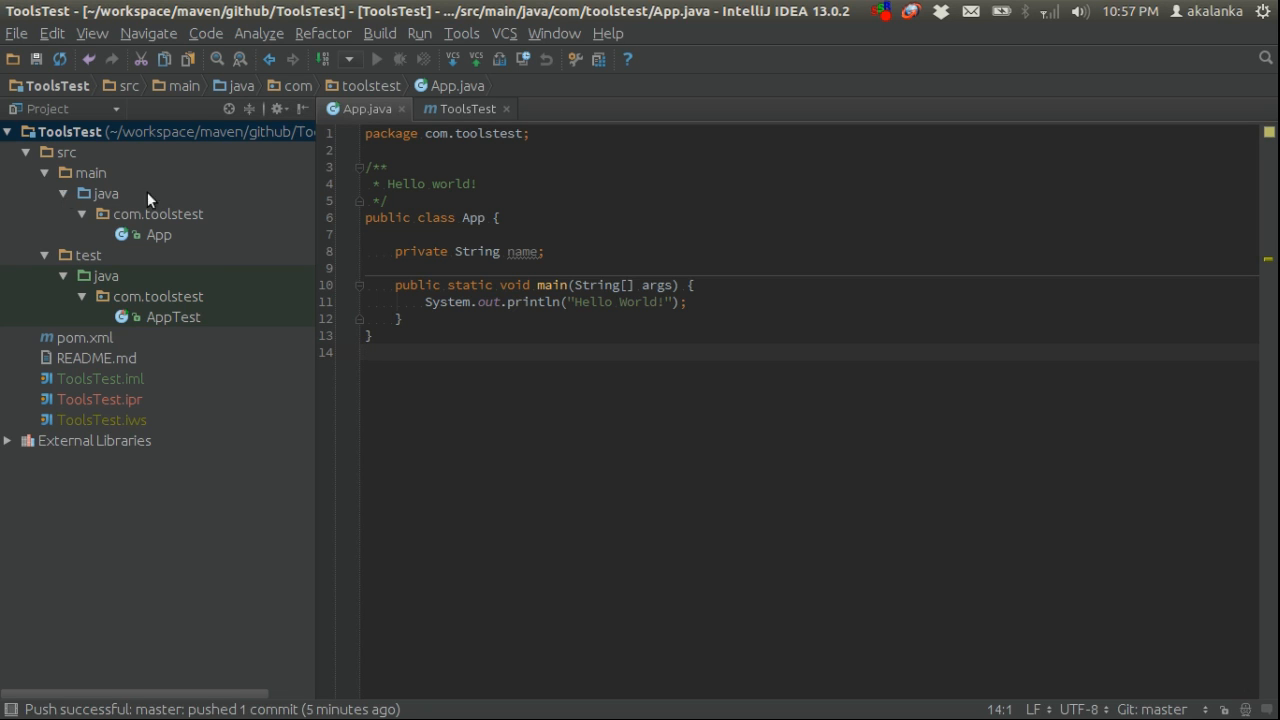
pyautogui.click(526, 247)
pyautogui.click(637, 242)
pyautogui.hotkey('alt', 'Tab')
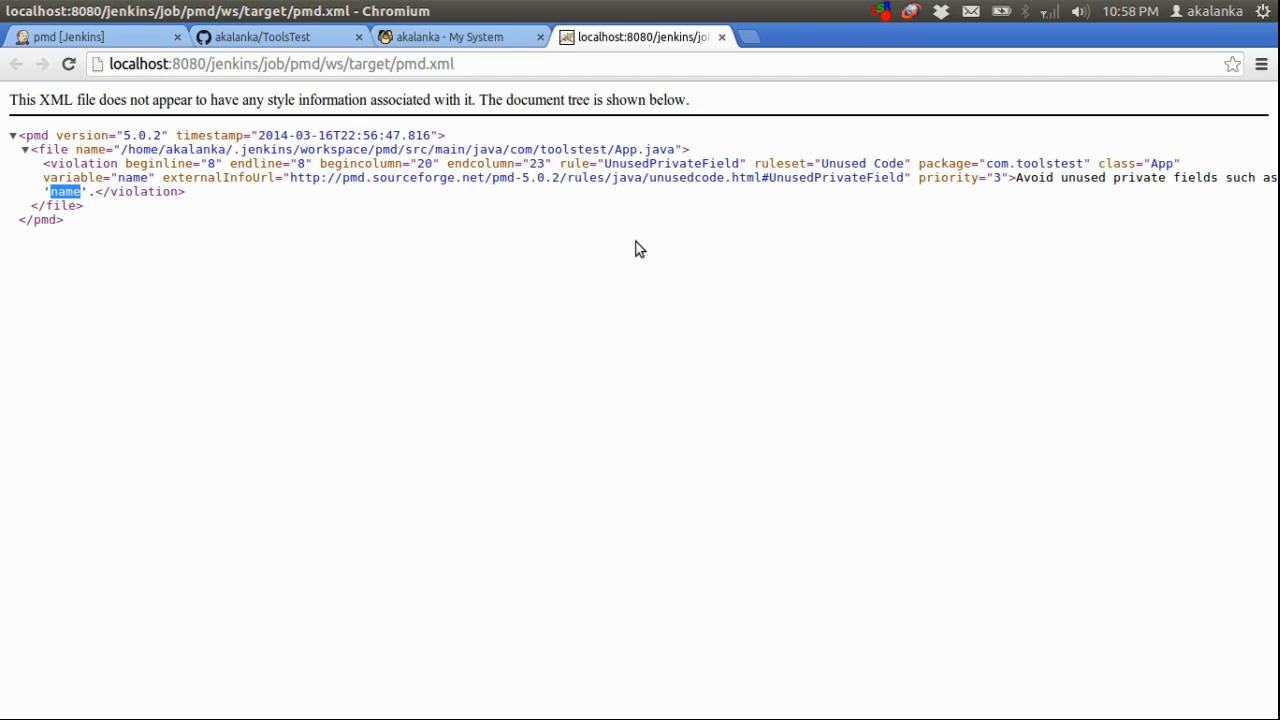
pyautogui.click(480, 37)
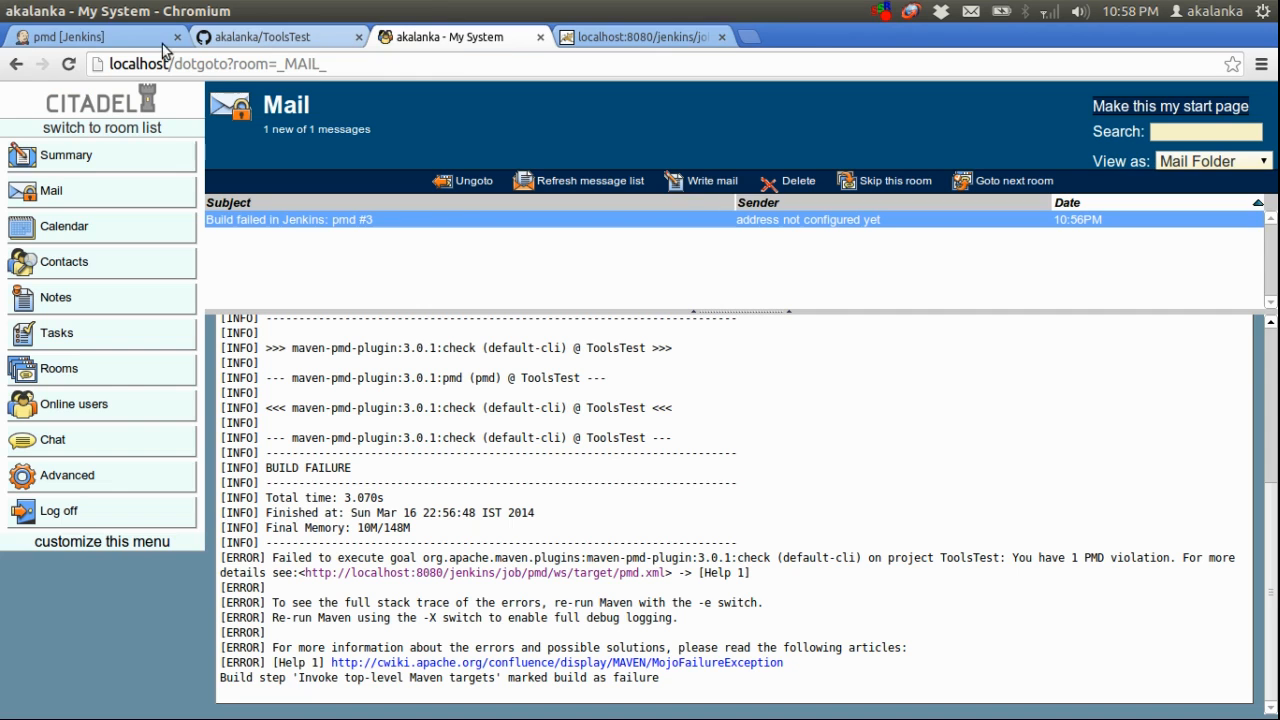
pyautogui.click(145, 42)
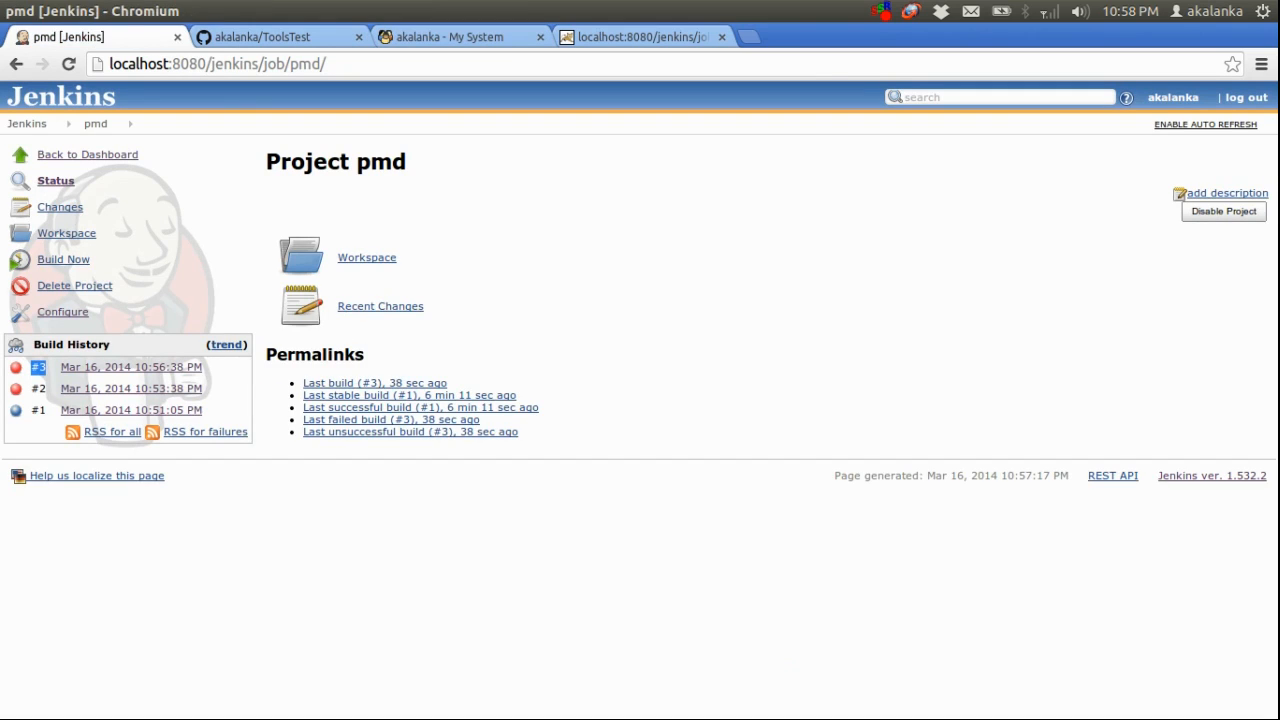
# Switch to IntelliJ IDEA and delete the unused "private String name;" field from the App class
pyautogui.hotkey('alt', 'Tab')
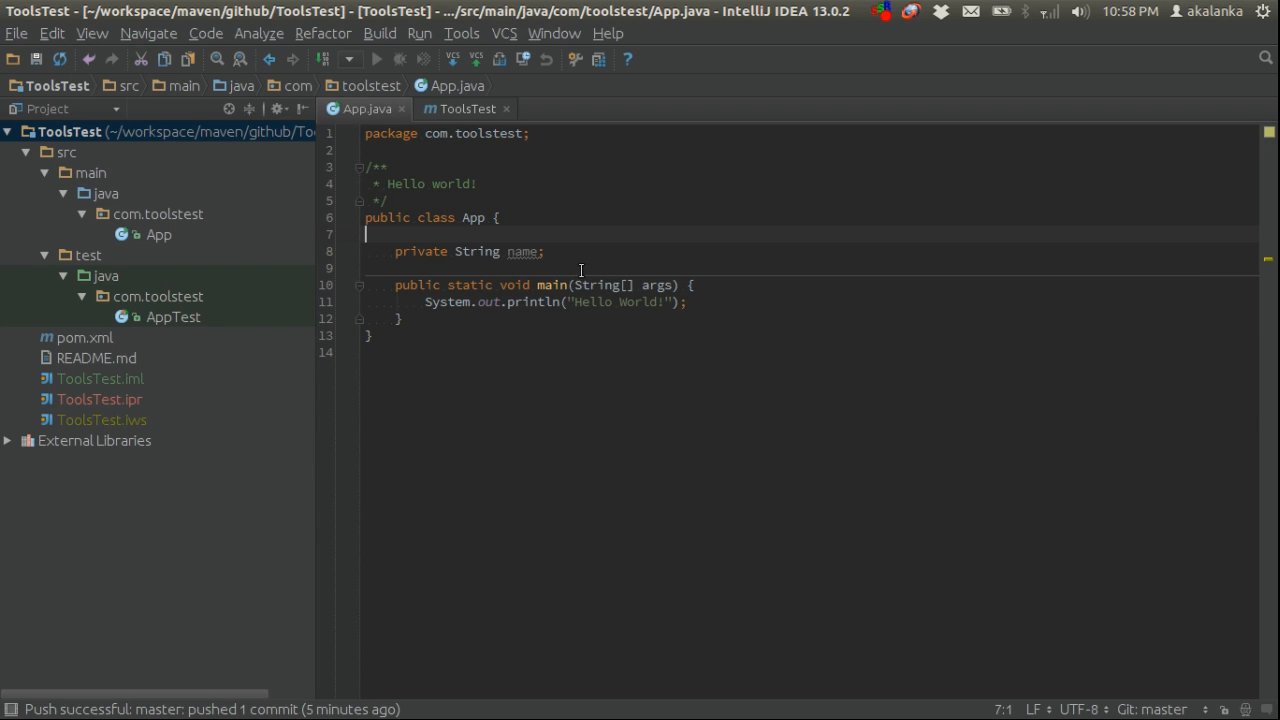
pyautogui.click(397, 256)
pyautogui.hotkey('shift', 'Down')
pyautogui.hotkey('shift', 'Down')
pyautogui.hotkey('shift', 'Down')
pyautogui.hotkey('shift', 'Up')
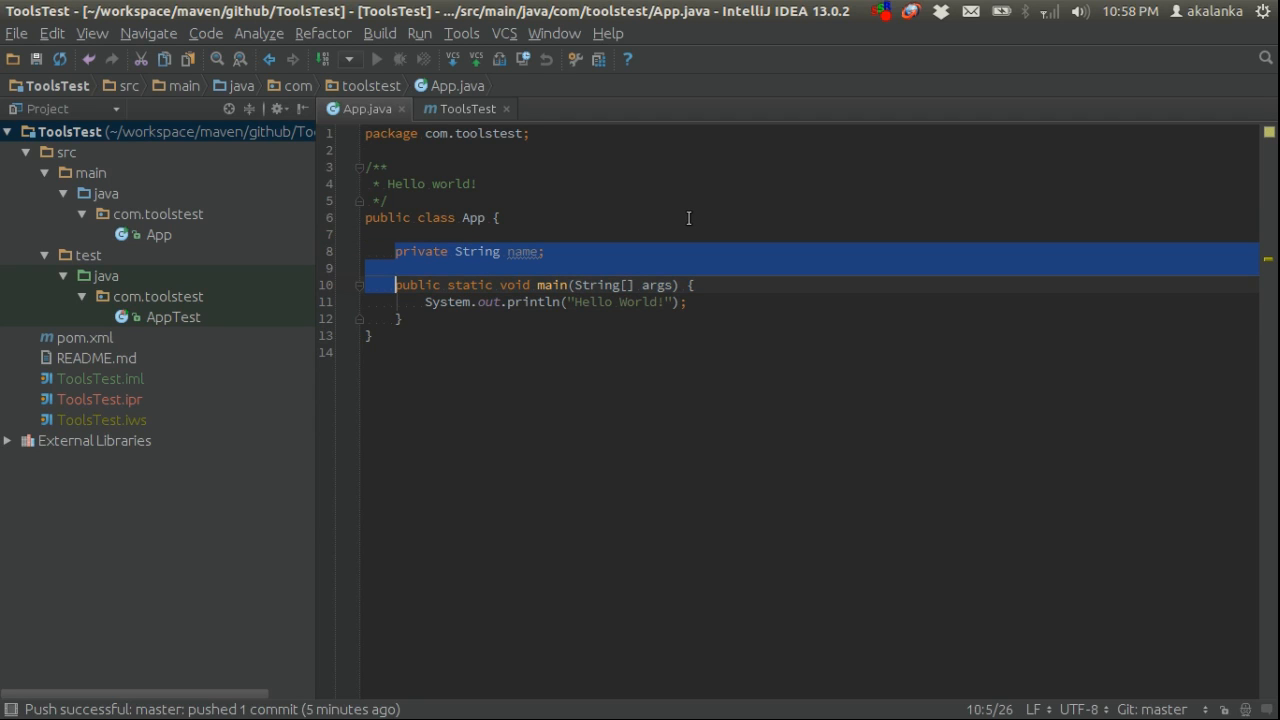
pyautogui.press('Delete')
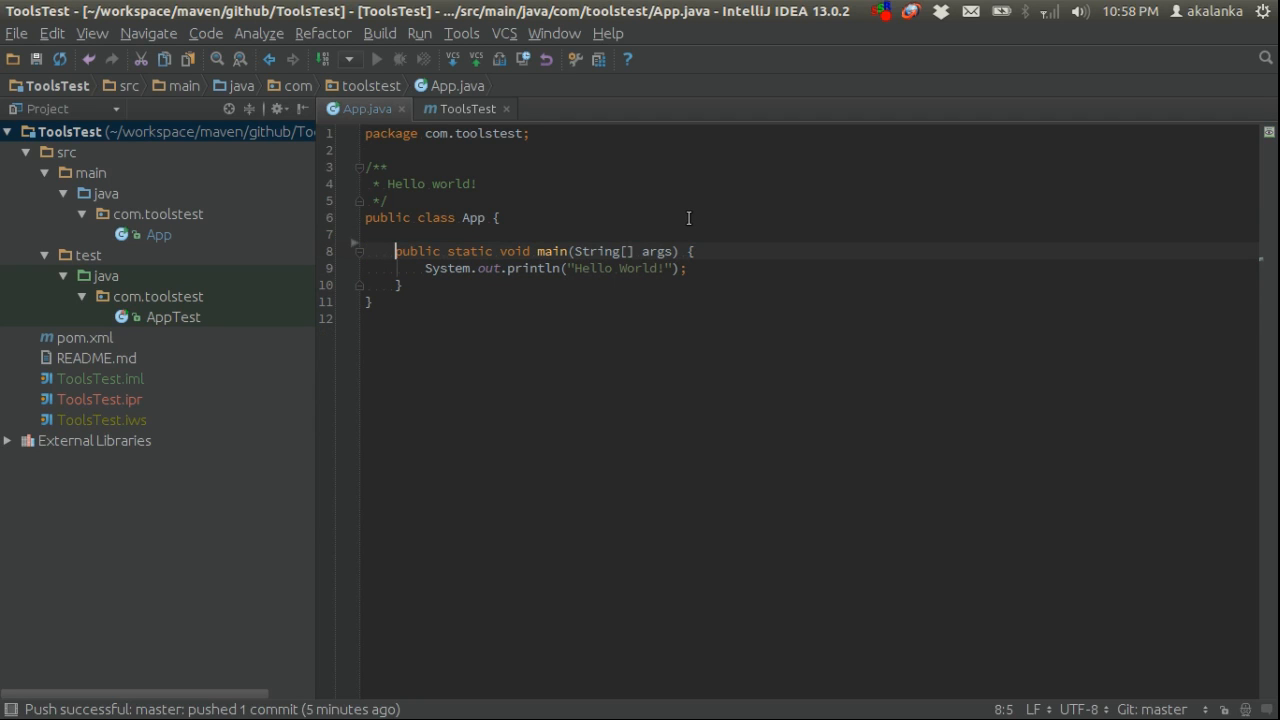
# Commit App.java with the message "pom changes" and push it to origin/master
pyautogui.rightClick(716, 340)
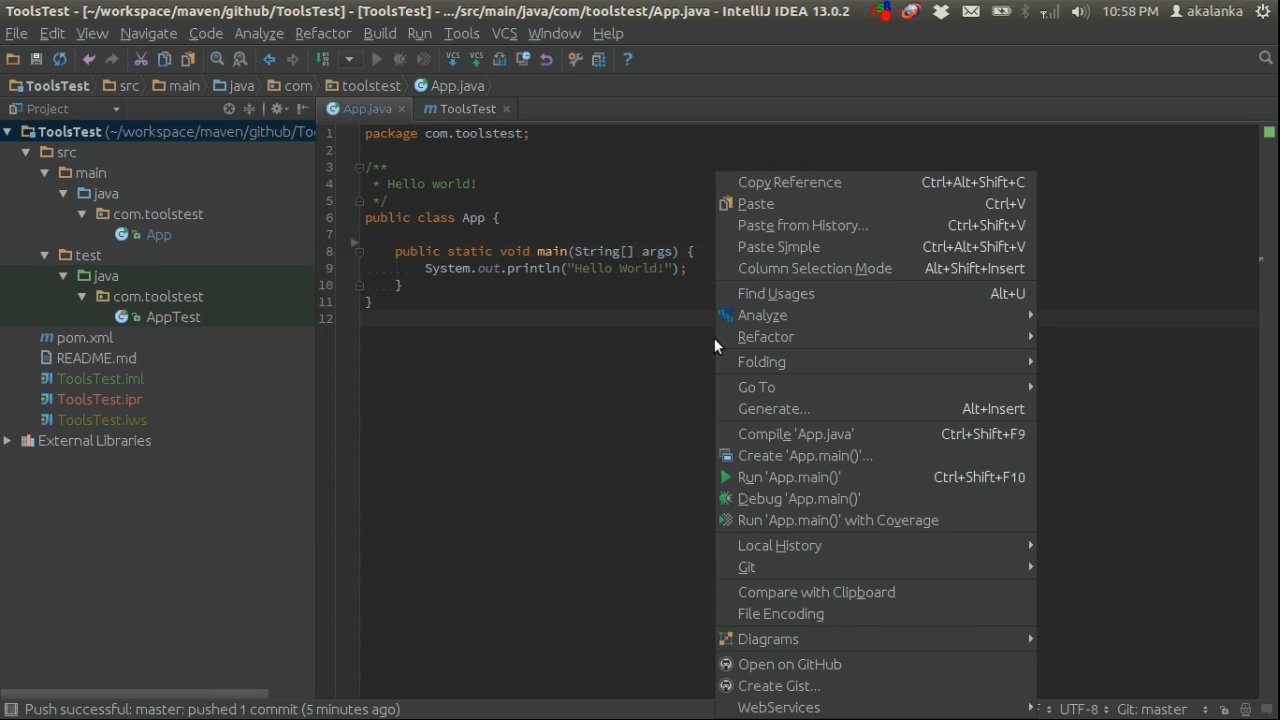
pyautogui.moveTo(803, 562)
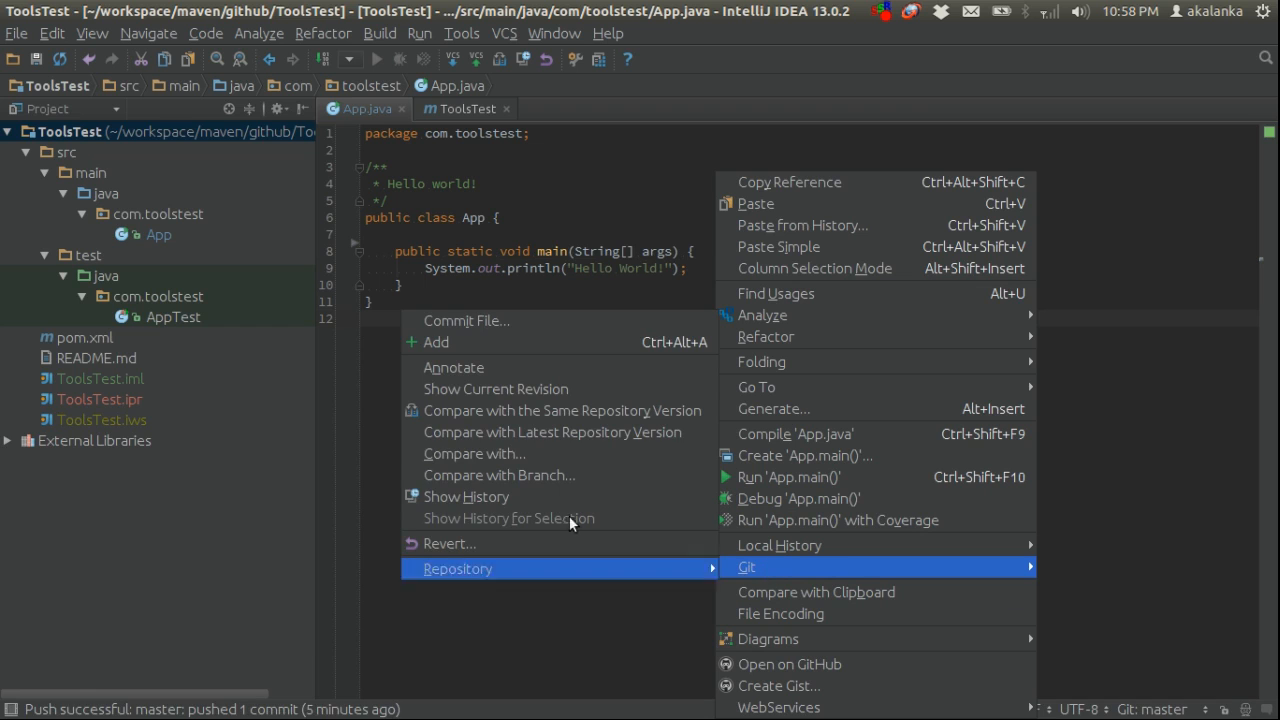
pyautogui.click(548, 321)
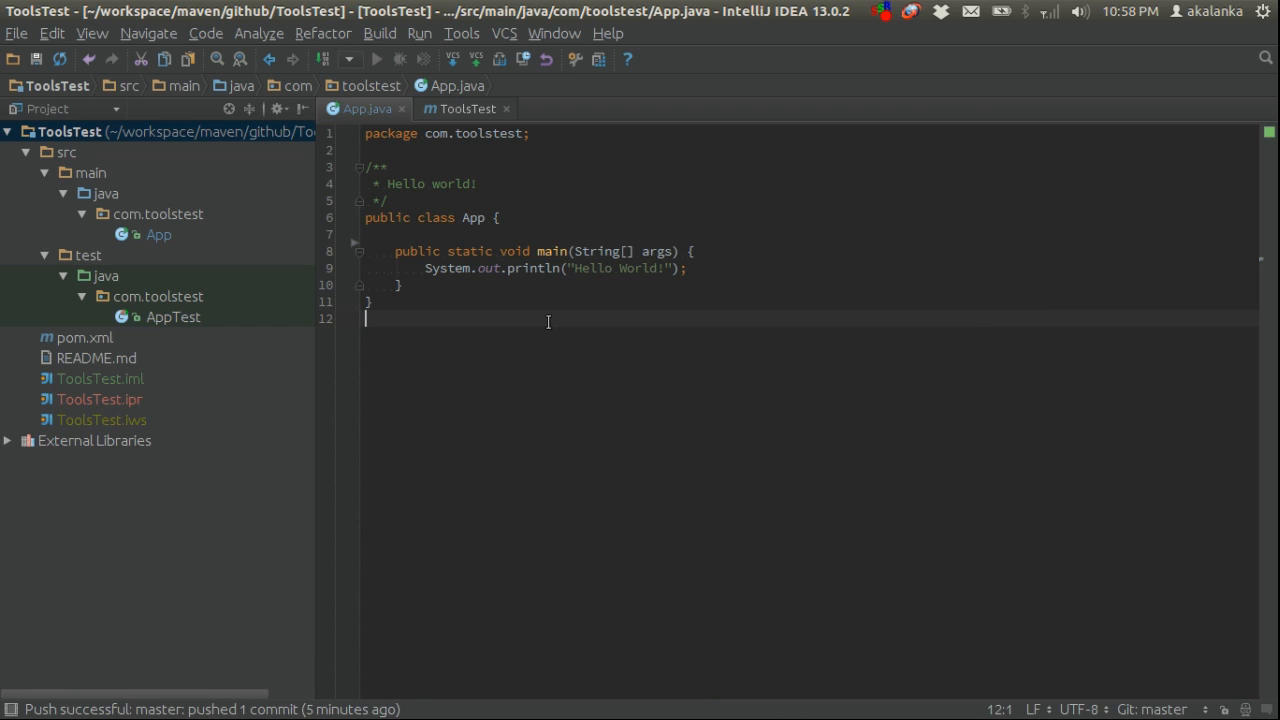
pyautogui.click(740, 649)
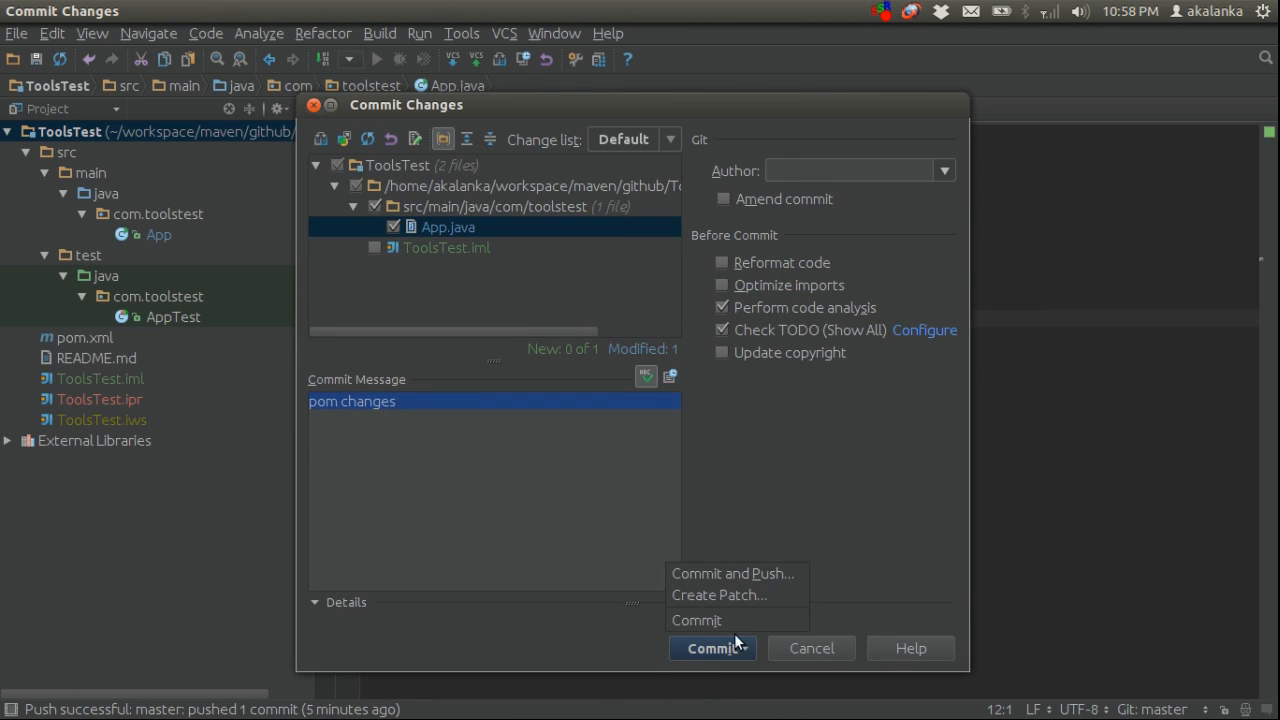
pyautogui.click(743, 576)
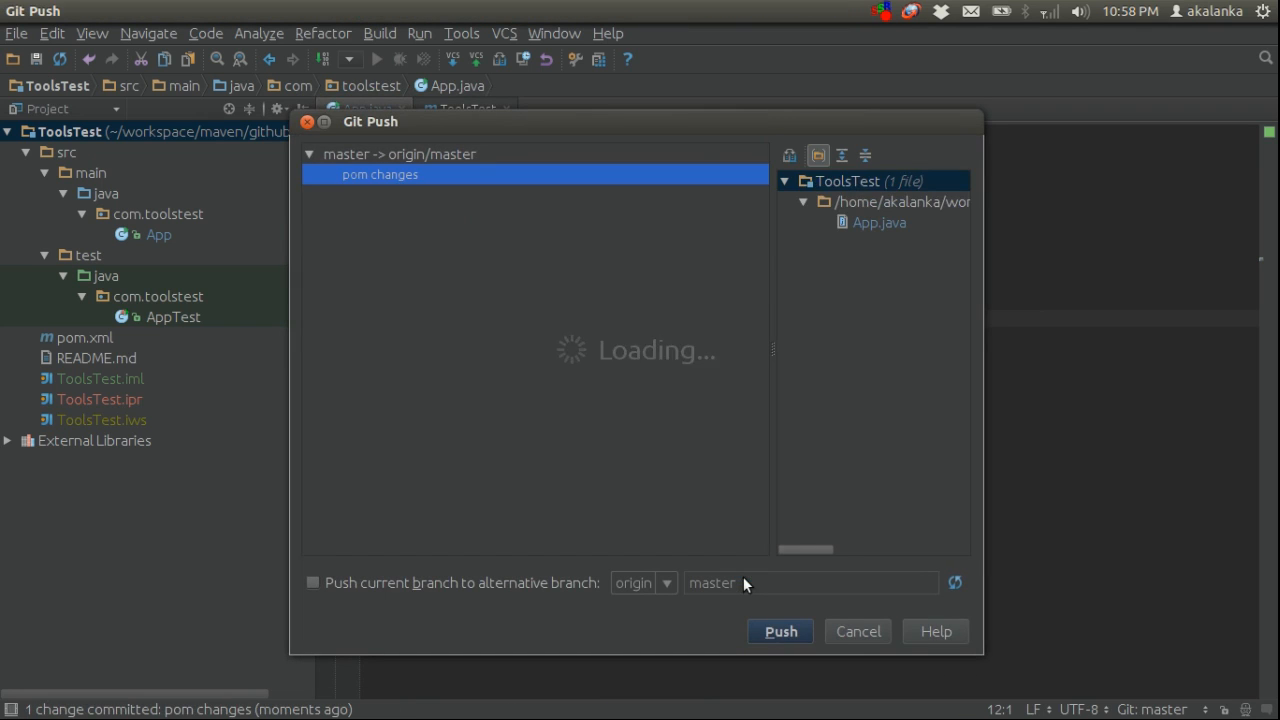
pyautogui.click(779, 632)
# Switch to Chromium, start a new build of the pmd job, and examine its console output down to the e-mail notification line
pyautogui.hotkey('alt', 'Tab')
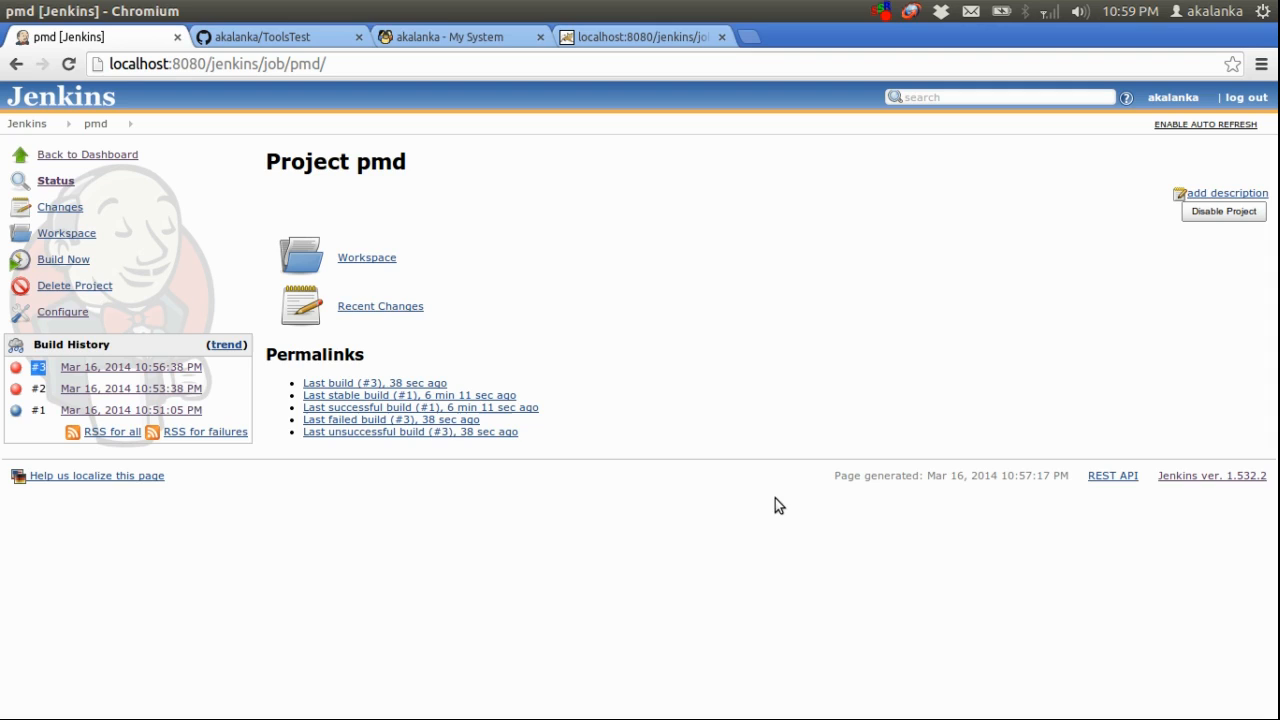
pyautogui.click(729, 292)
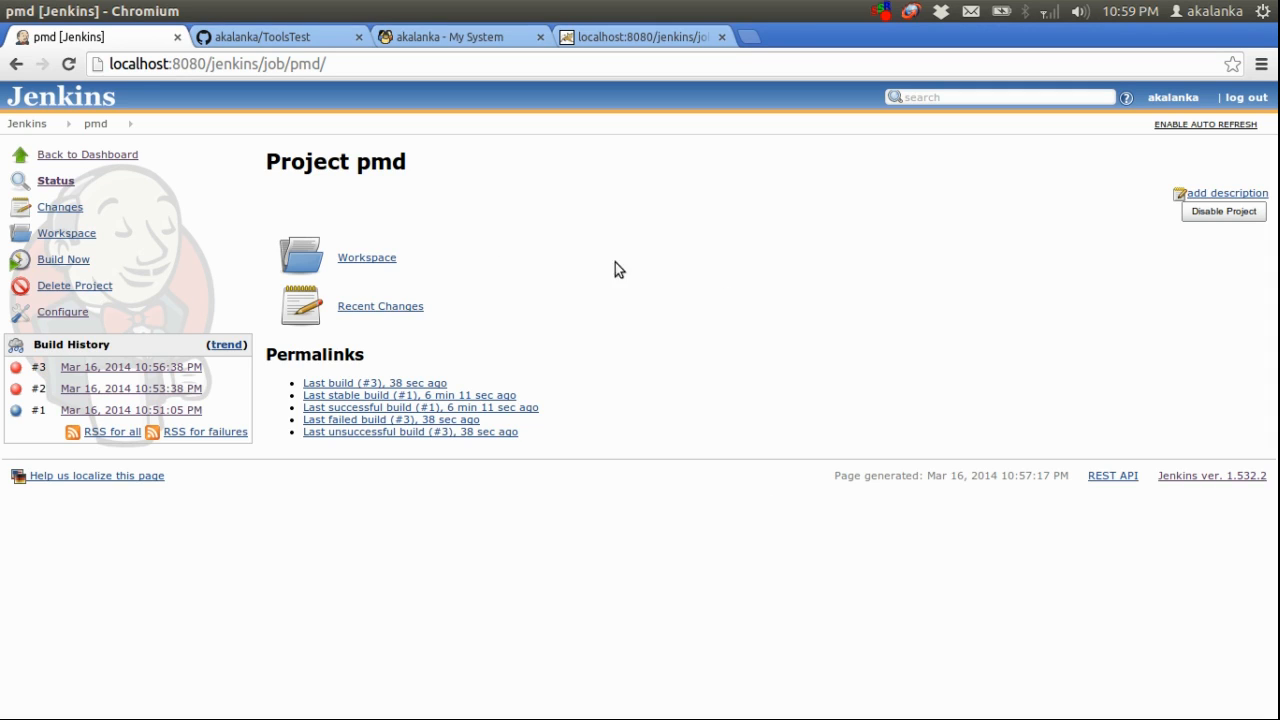
pyautogui.click(64, 260)
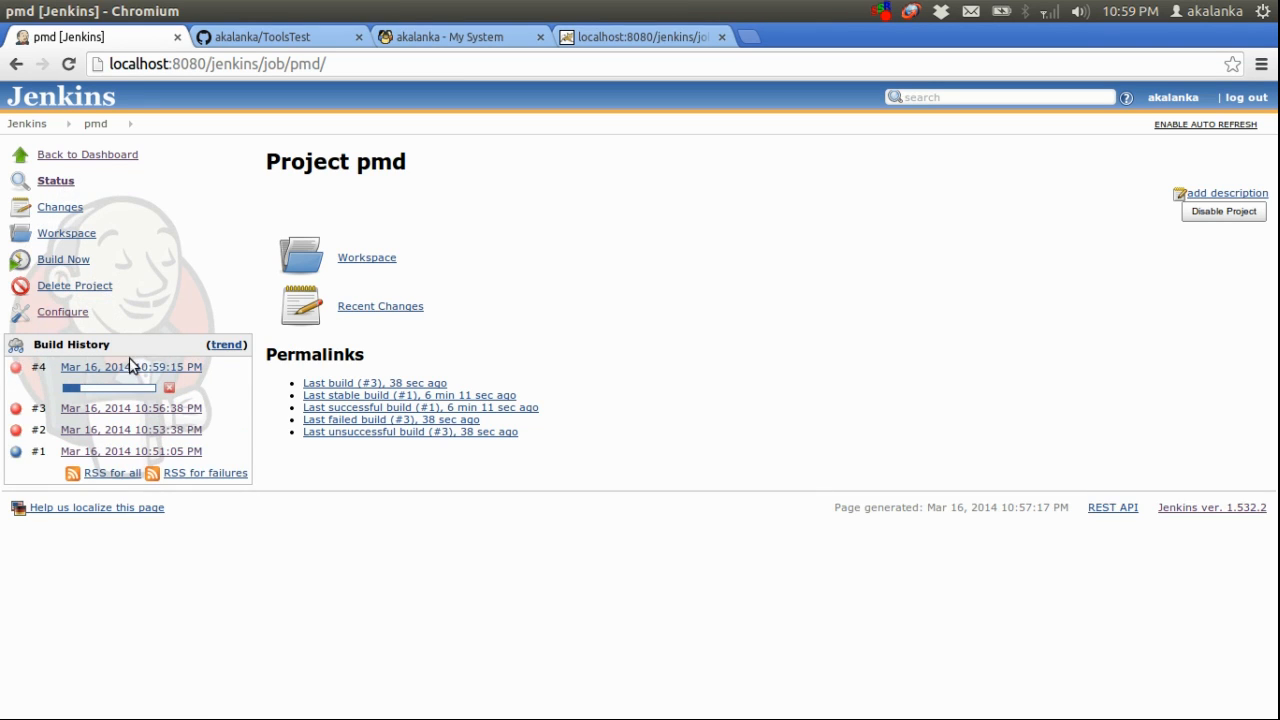
pyautogui.click(124, 368)
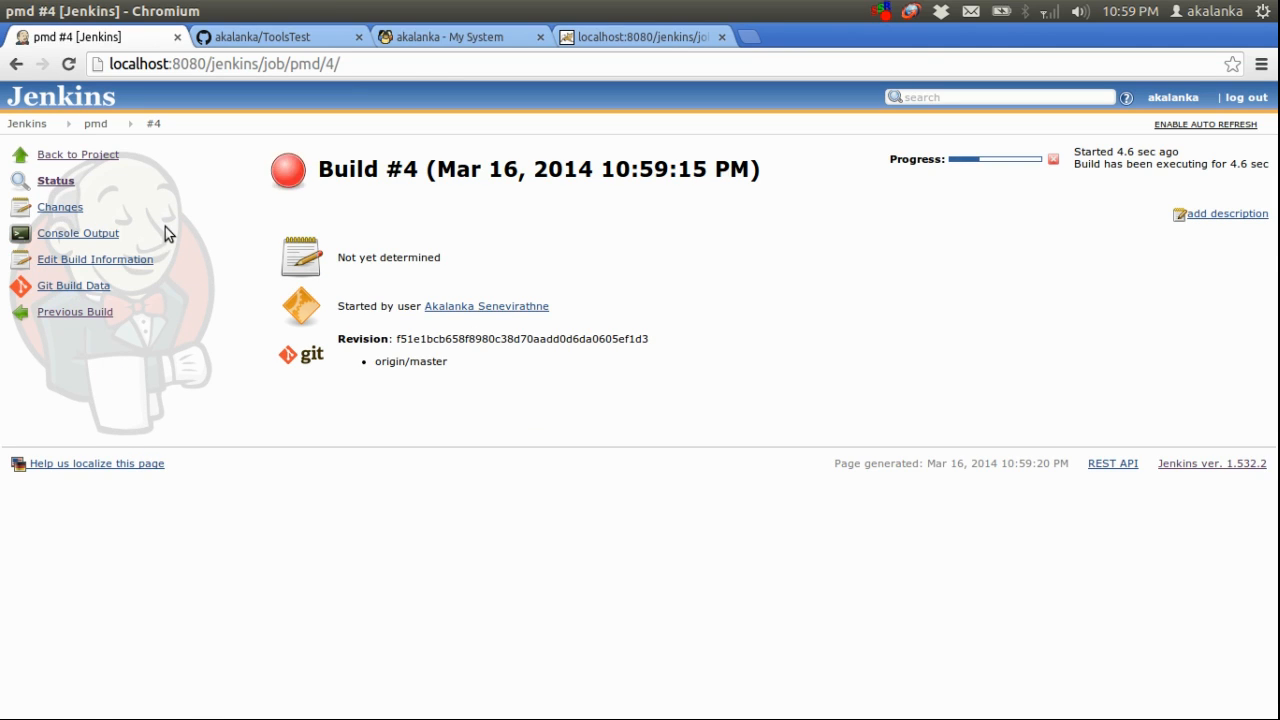
pyautogui.click(90, 235)
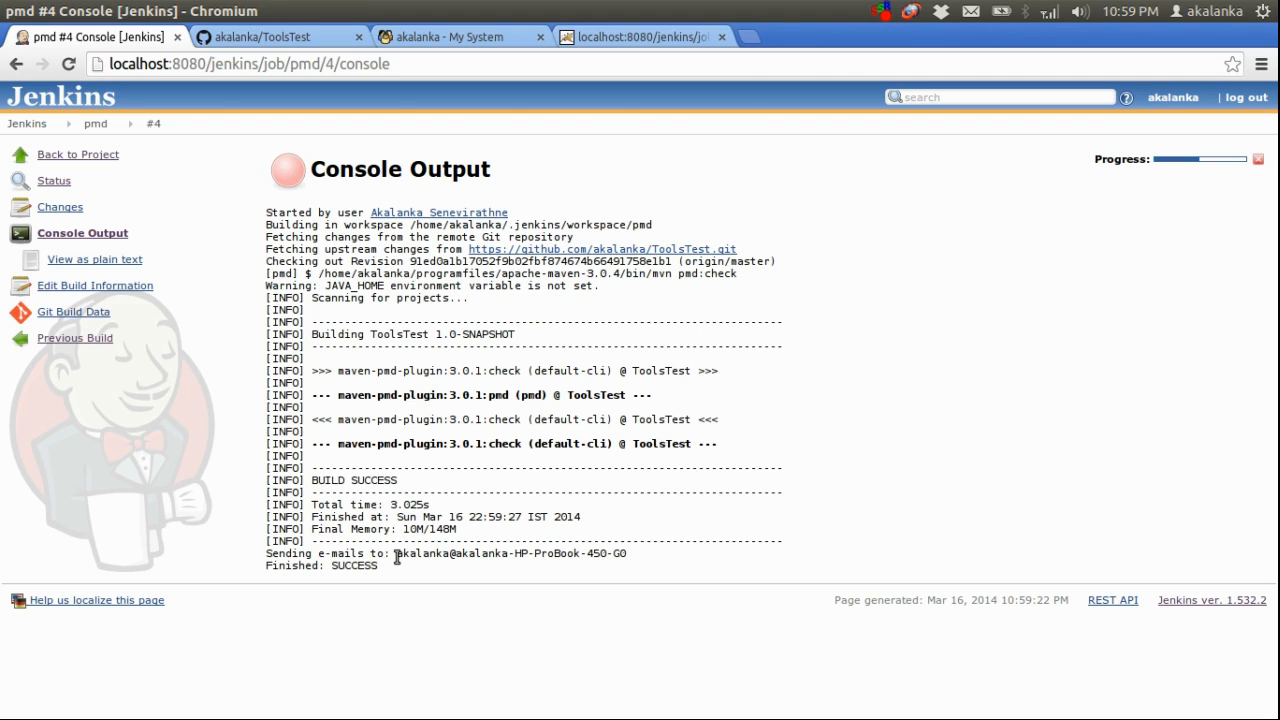
pyautogui.moveTo(398, 555); pyautogui.dragTo(695, 558)
pyautogui.click(695, 558)
# Reload the Citadel mail folder and open the message "Jenkins build is back to normal : pmd #4"
pyautogui.click(469, 36)
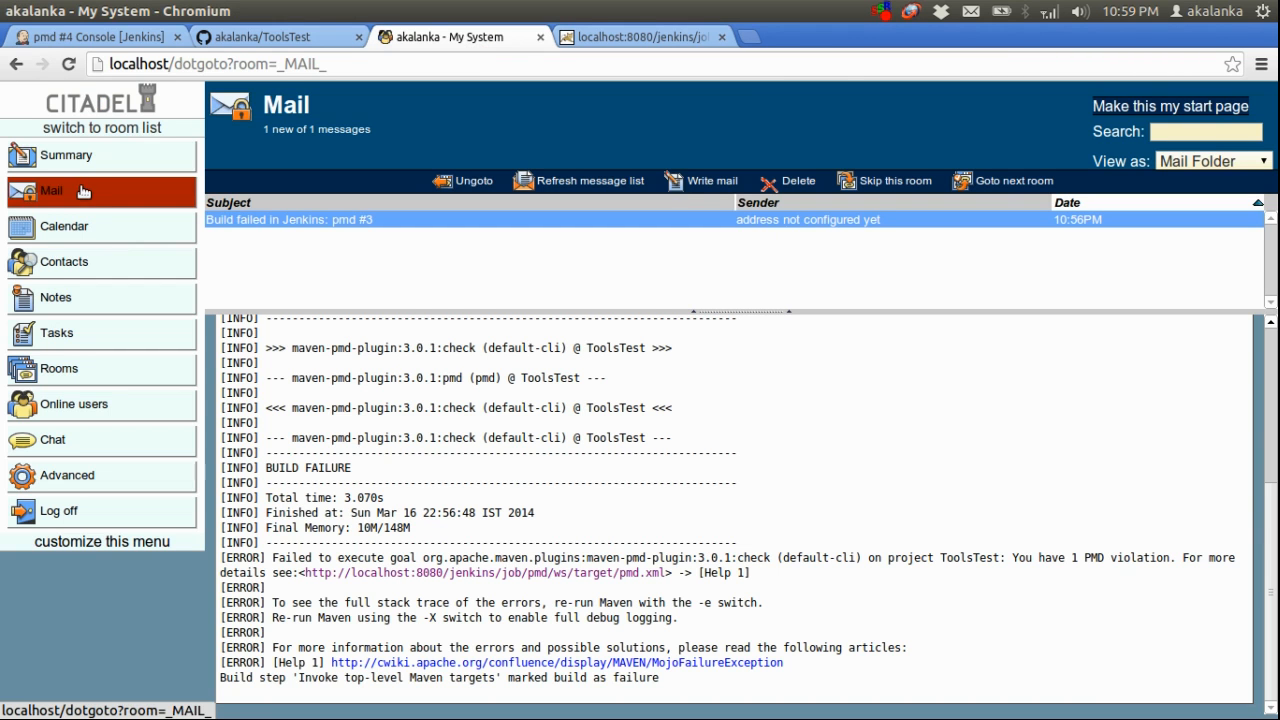
pyautogui.click(83, 191)
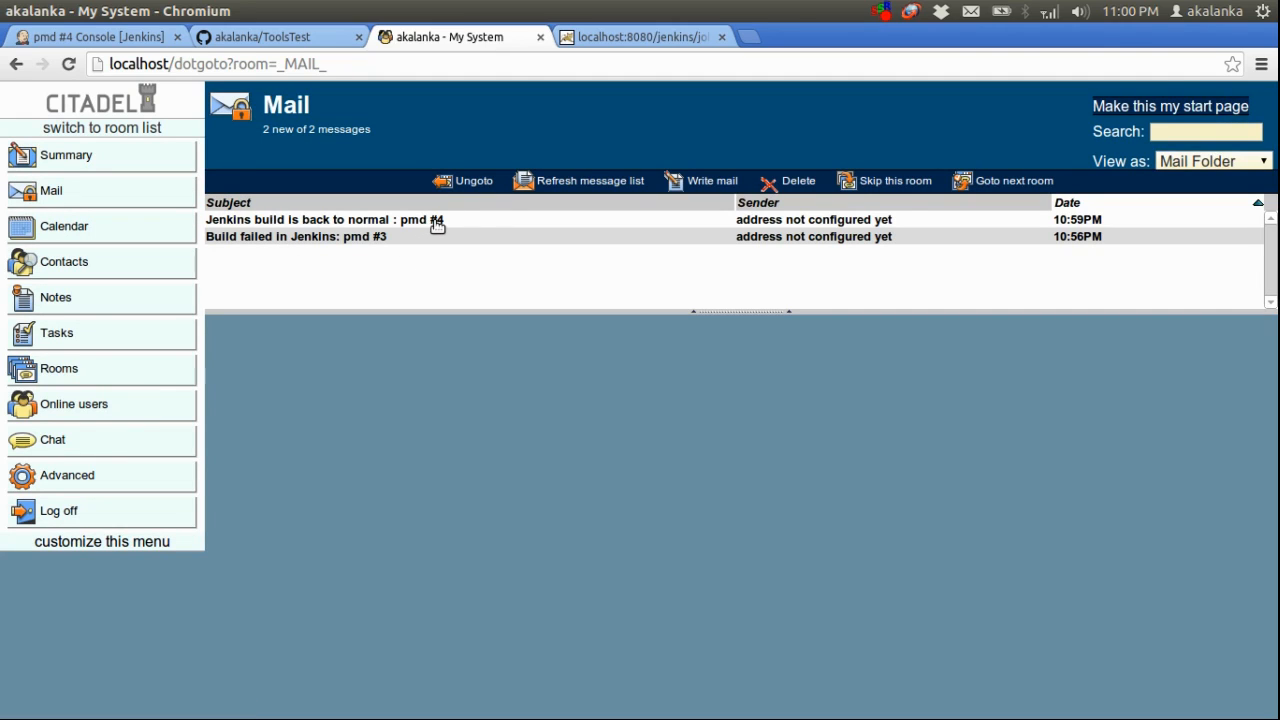
pyautogui.click(352, 222)
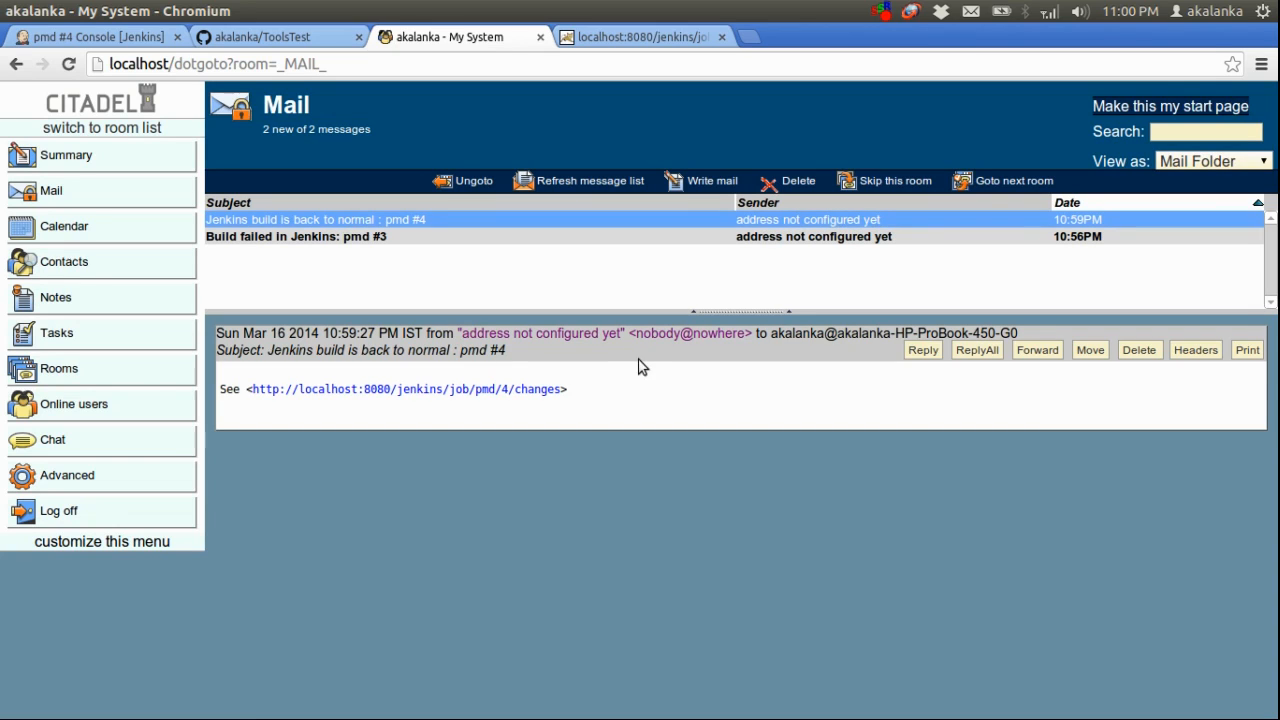